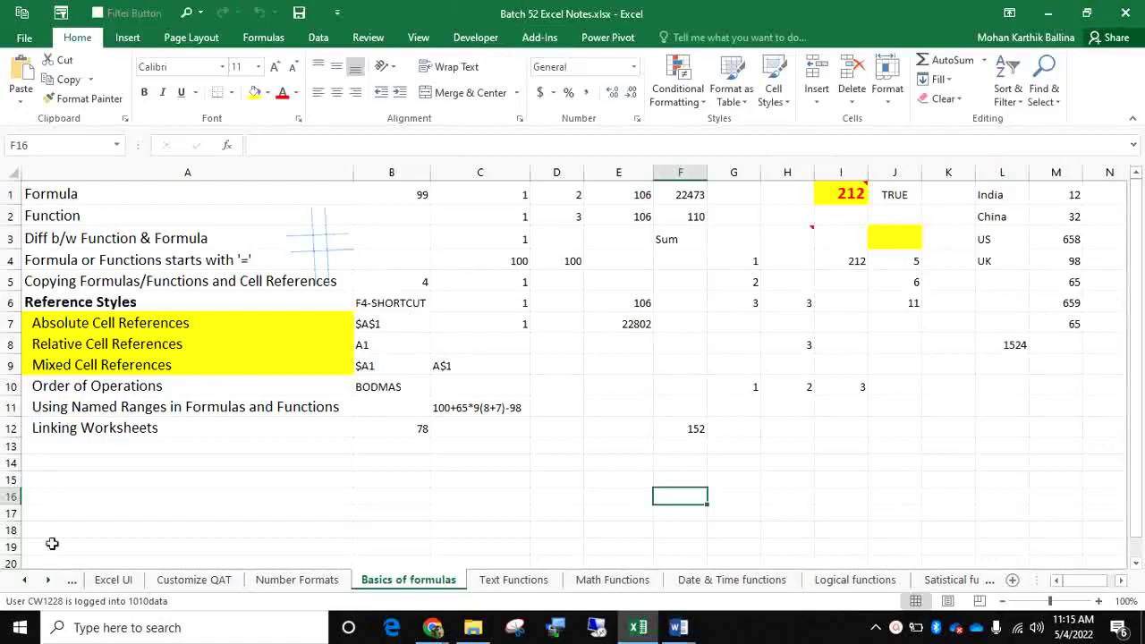
Switch to the Excel UI sheet and scroll the sheet tabs back to reveal About Excel
{"action": "left_click", "coordinate": [125, 579]}
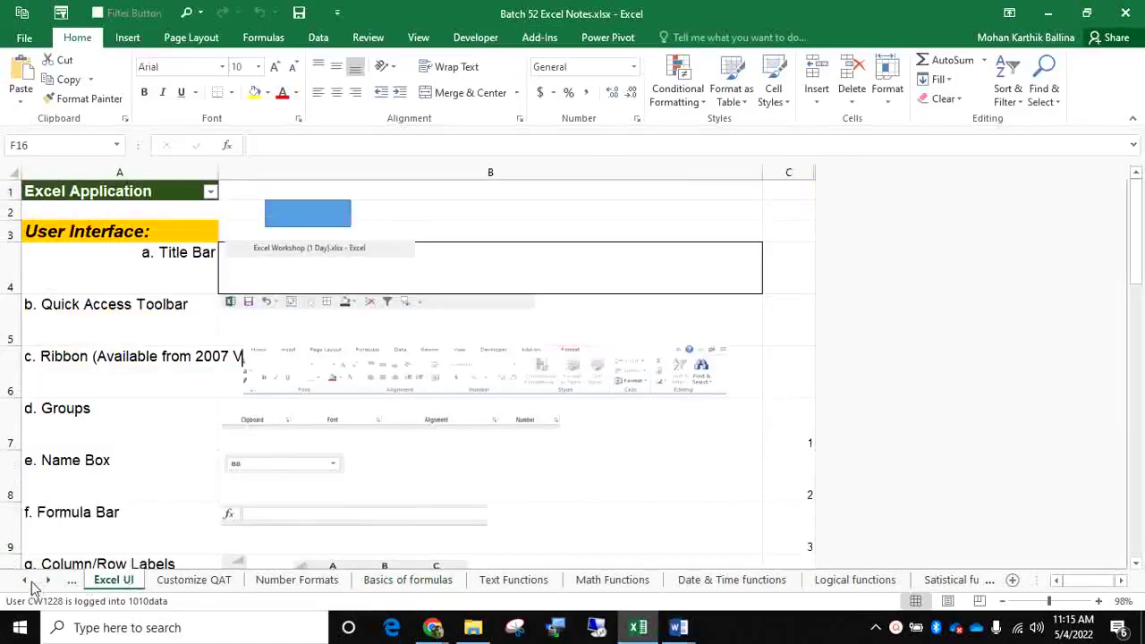
{"action": "left_click", "coordinate": [26, 580]}
Open the About Excel sheet and scroll down to the Object Model section
{"action": "left_click", "coordinate": [127, 581]}
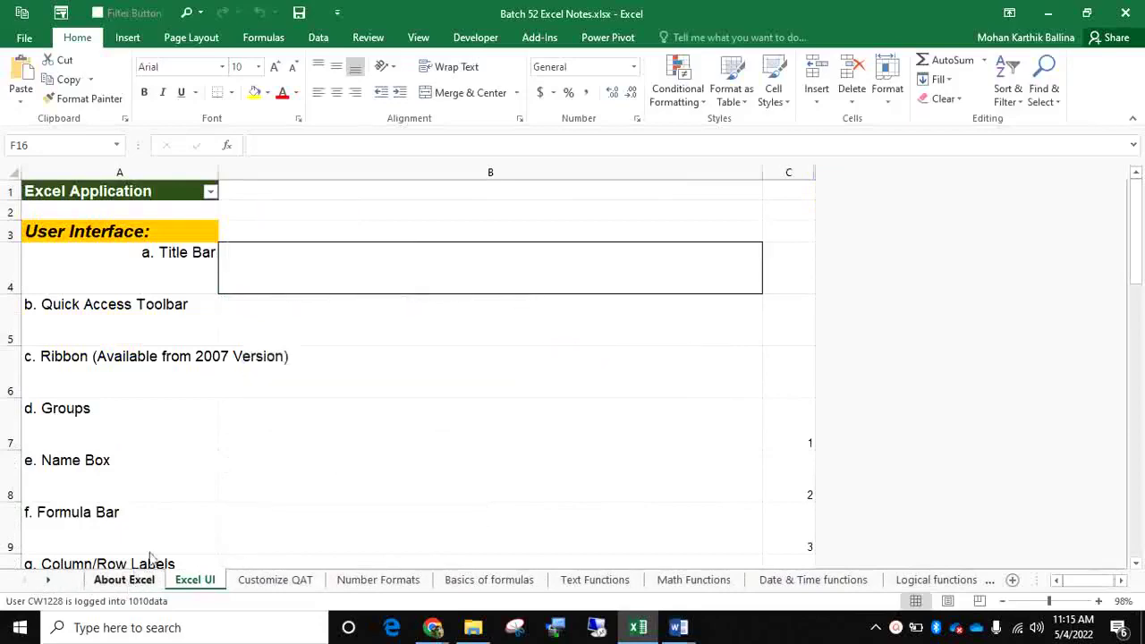
{"action": "scroll", "coordinate": [255, 404], "scroll_direction": "down", "scroll_amount": 3}
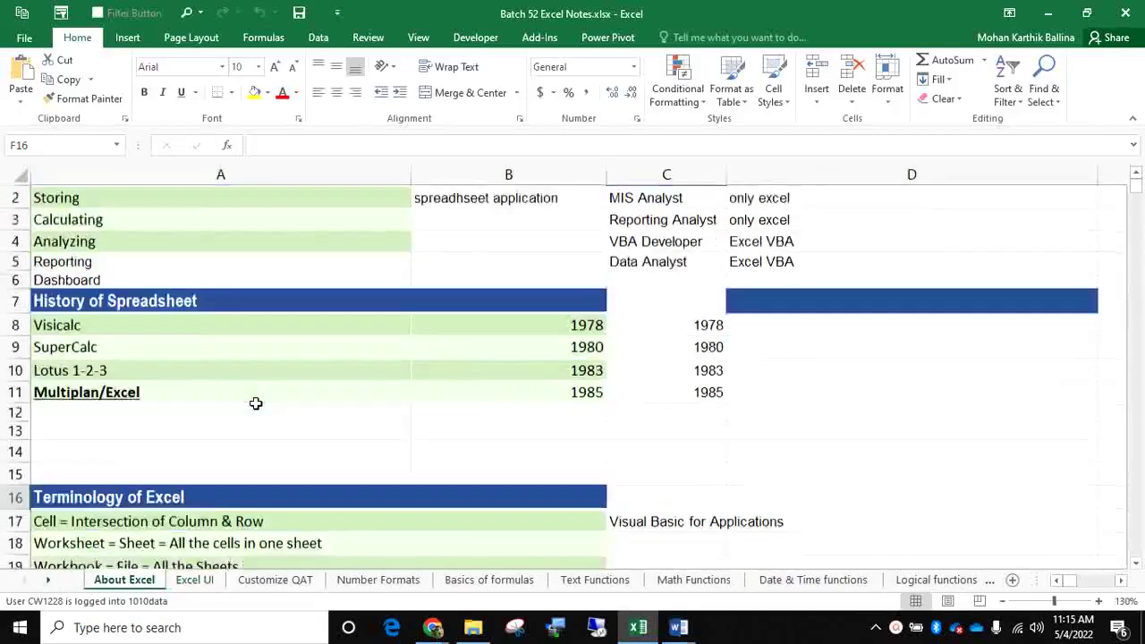
{"action": "scroll", "coordinate": [254, 402], "scroll_direction": "down", "scroll_amount": 2}
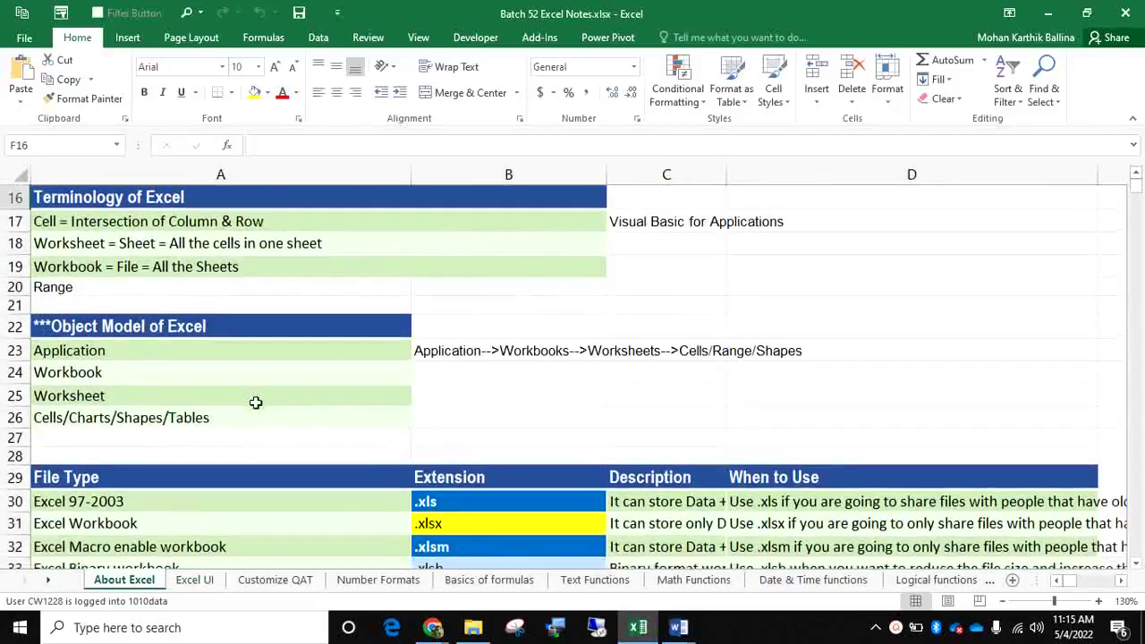
{"action": "scroll", "coordinate": [254, 402], "scroll_direction": "down", "scroll_amount": 1}
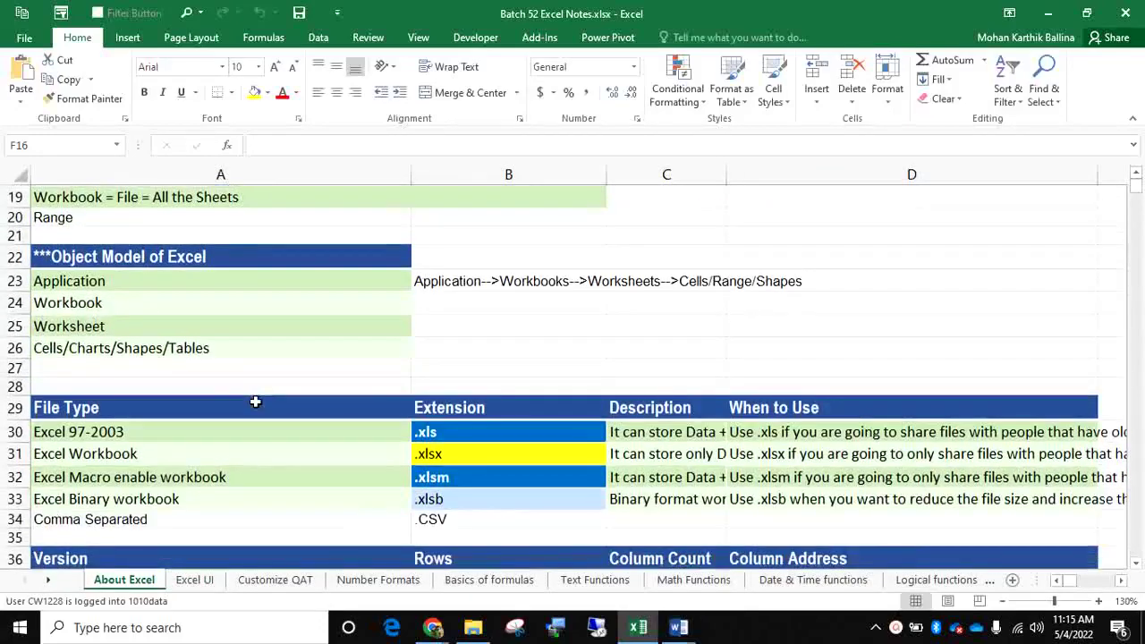
Edit B23's Application-->Workbooks chain, highlighting a word, then leave the cell unchanged
{"action": "left_click", "coordinate": [438, 281]}
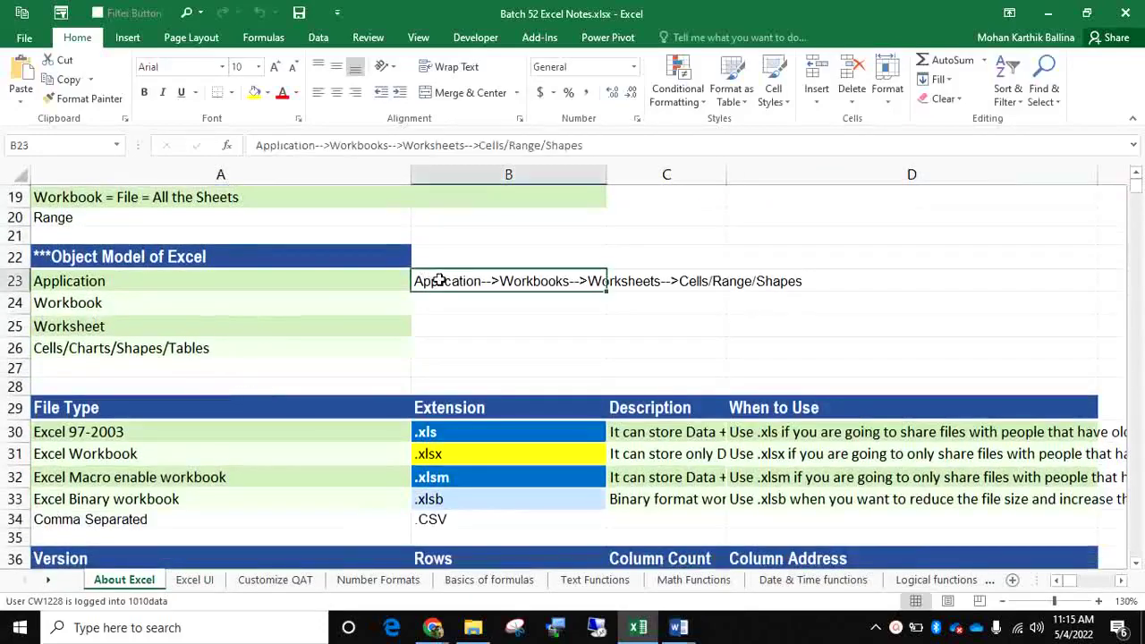
{"action": "double_click", "coordinate": [438, 281]}
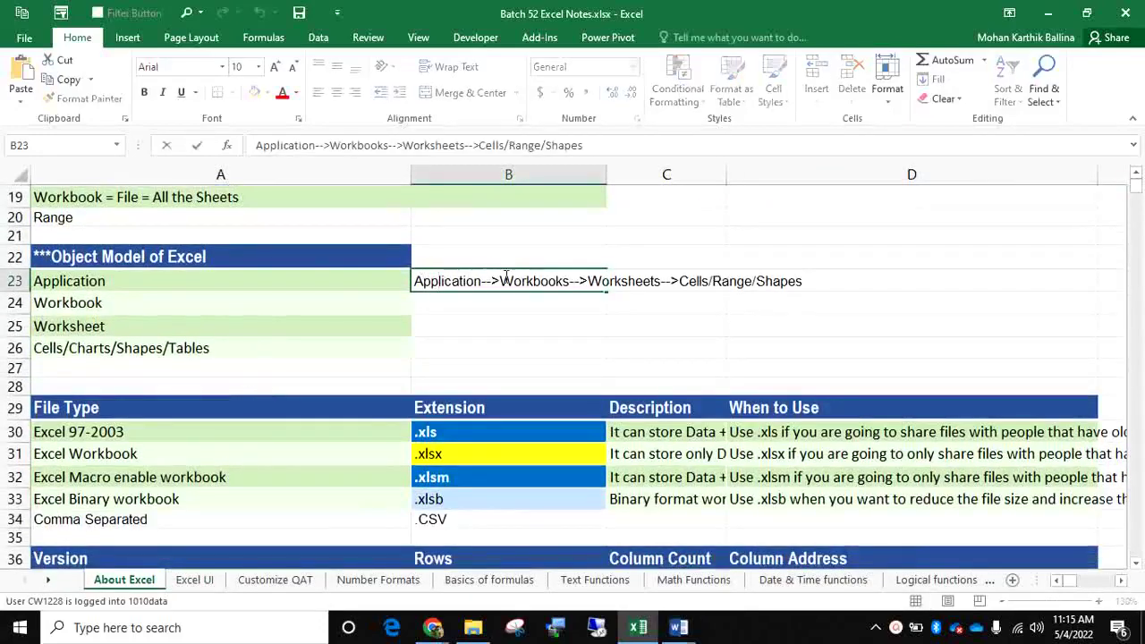
{"action": "left_click_drag", "start_coordinate": [504, 279], "coordinate": [660, 280]}
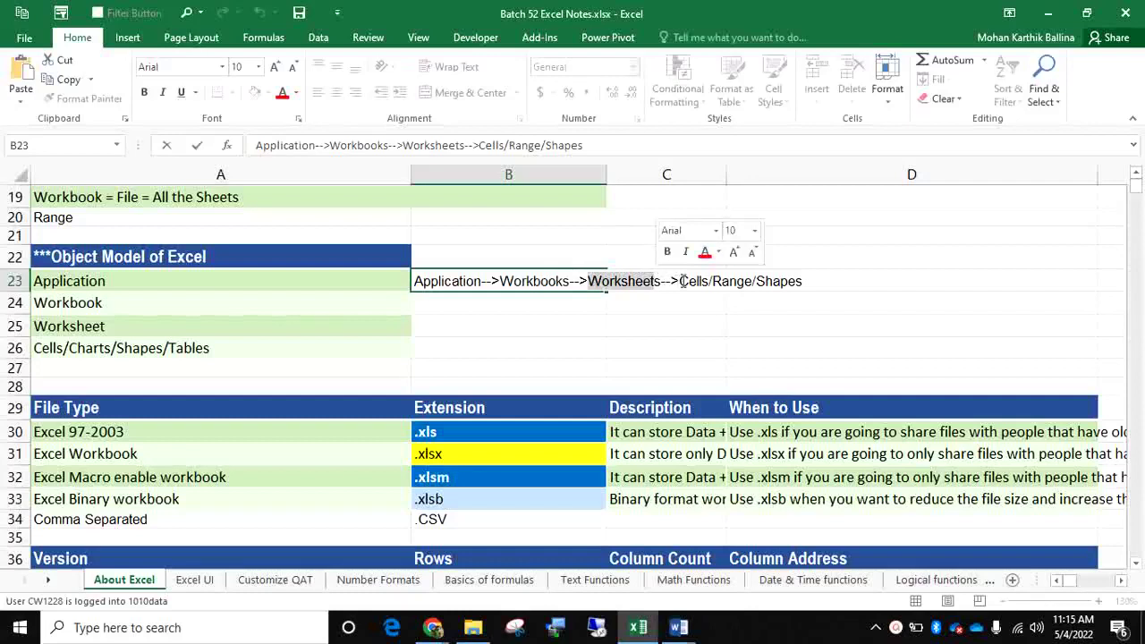
{"action": "left_click", "coordinate": [682, 280]}
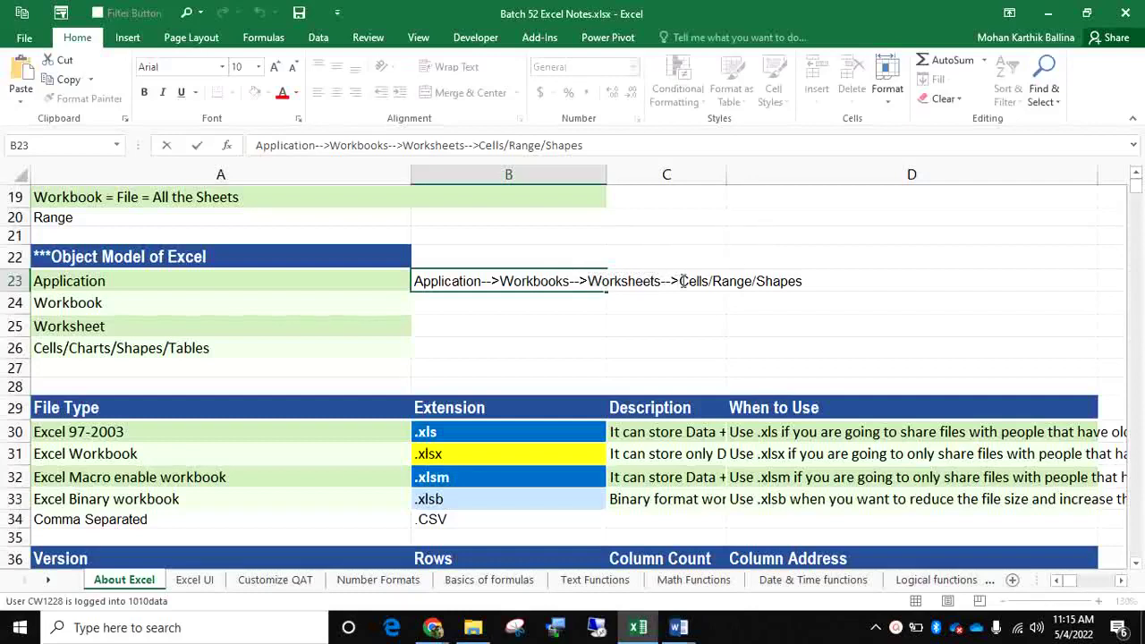
{"action": "left_click", "coordinate": [803, 221]}
Select the empty cells D21, D19:D22 and B25
{"action": "left_click", "coordinate": [800, 241]}
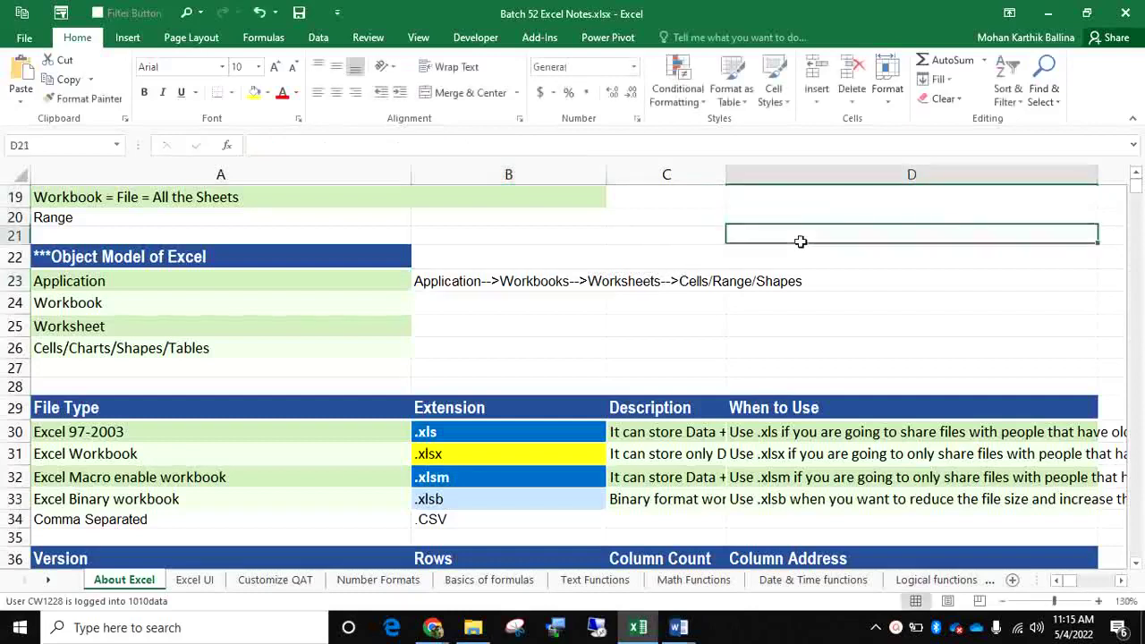
{"action": "left_click_drag", "start_coordinate": [808, 197], "coordinate": [815, 268]}
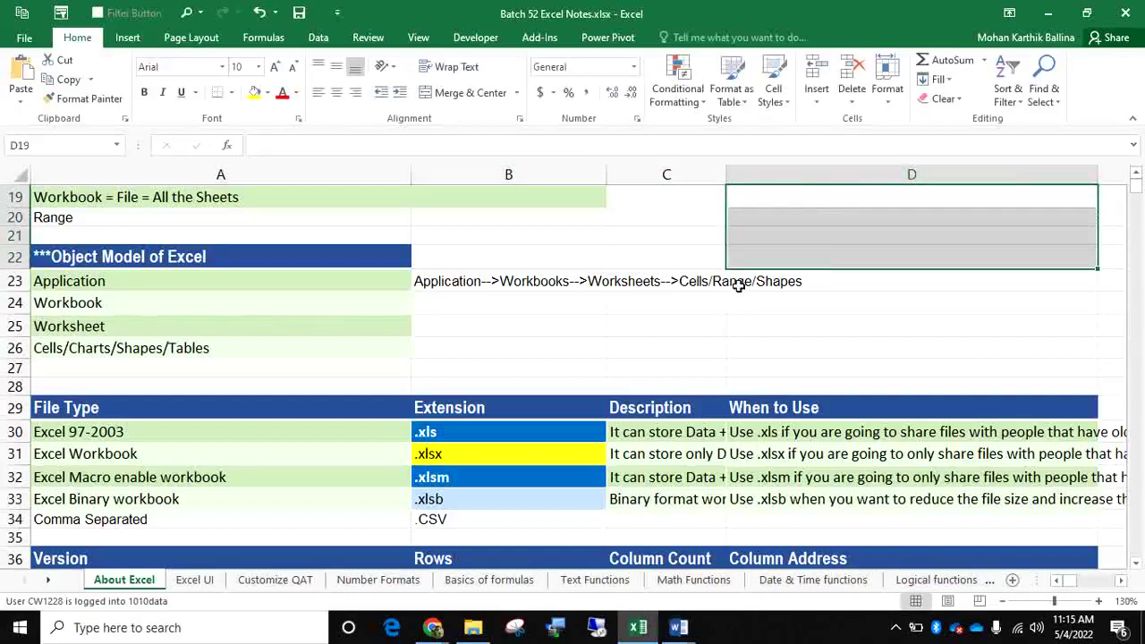
{"action": "left_click", "coordinate": [462, 334]}
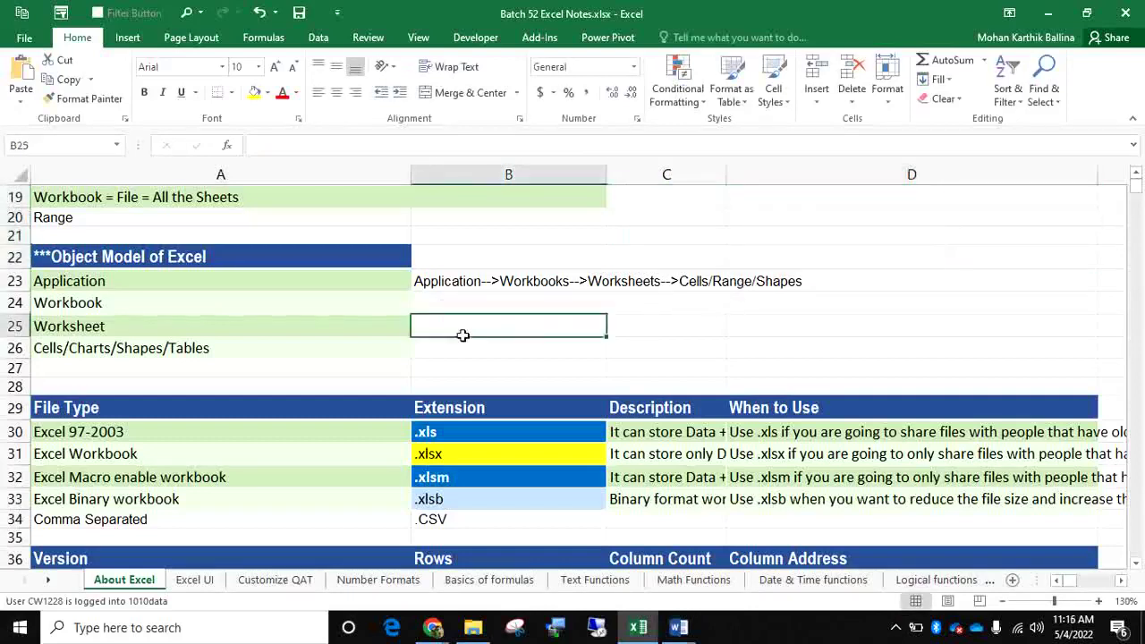
{"action": "scroll", "coordinate": [462, 335], "scroll_direction": "down", "scroll_amount": 3}
{"action": "left_click", "coordinate": [431, 263]}
{"action": "left_click_drag", "start_coordinate": [432, 263], "coordinate": [425, 324]}
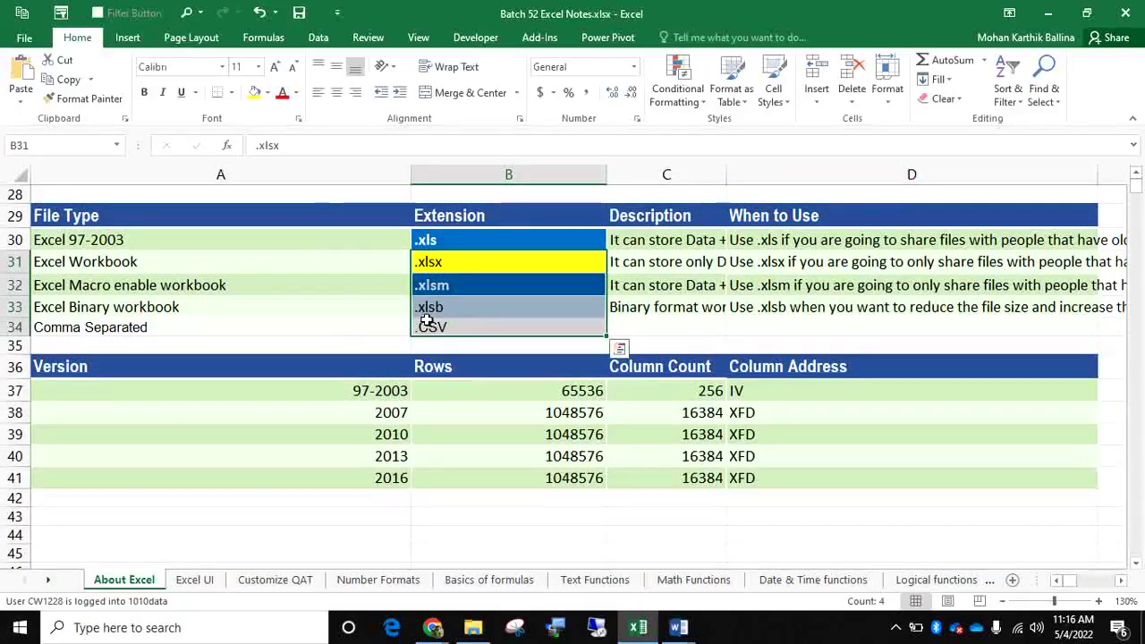
{"action": "left_click_drag", "start_coordinate": [434, 259], "coordinate": [442, 301]}
{"action": "left_click", "coordinate": [386, 288]}
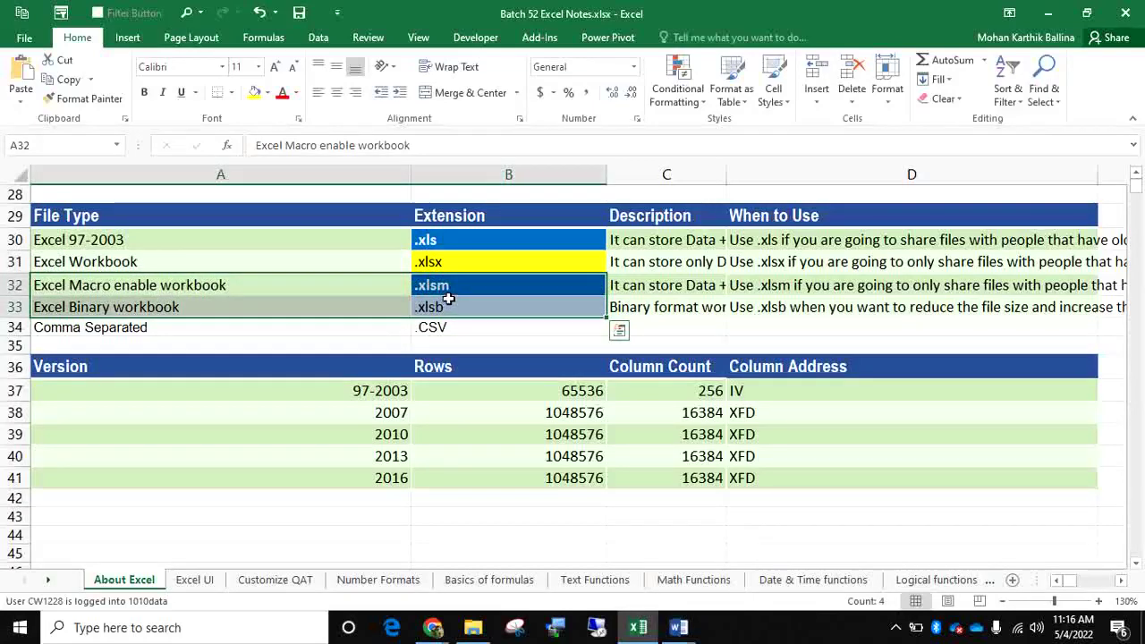
{"action": "left_click_drag", "start_coordinate": [383, 327], "coordinate": [430, 326]}
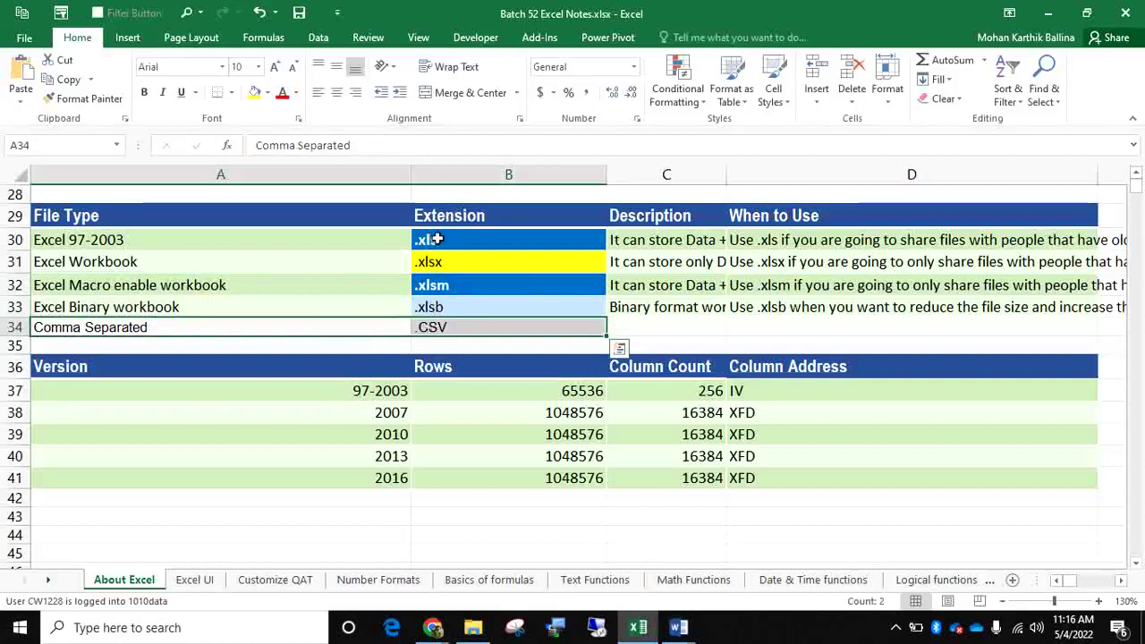
{"action": "left_click_drag", "start_coordinate": [437, 238], "coordinate": [391, 238]}
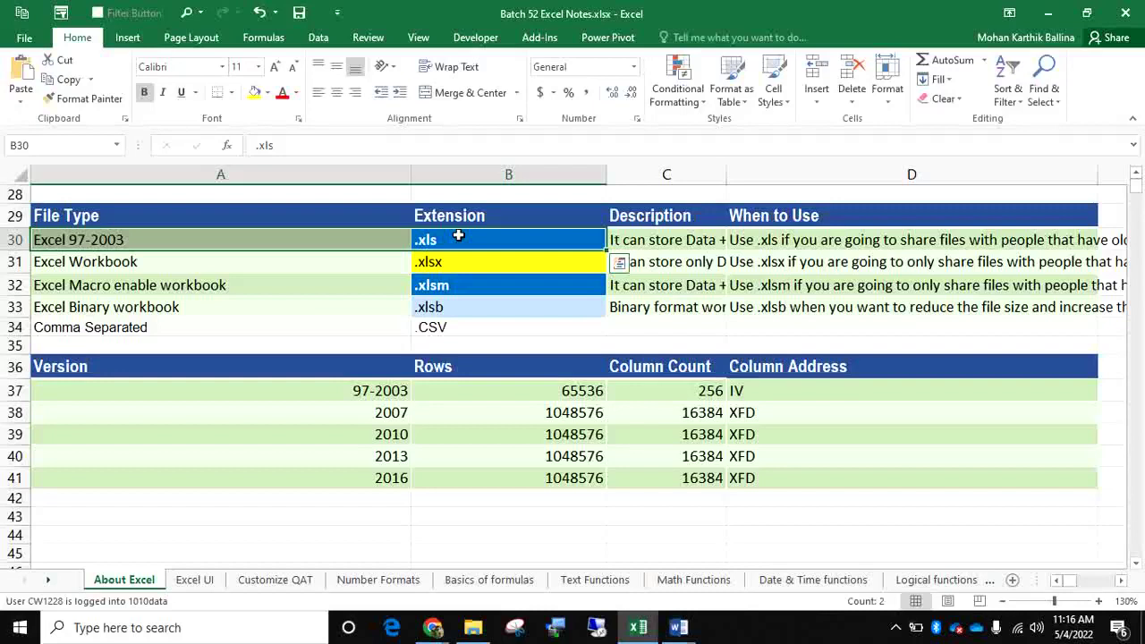
{"action": "left_click_drag", "start_coordinate": [452, 259], "coordinate": [450, 302]}
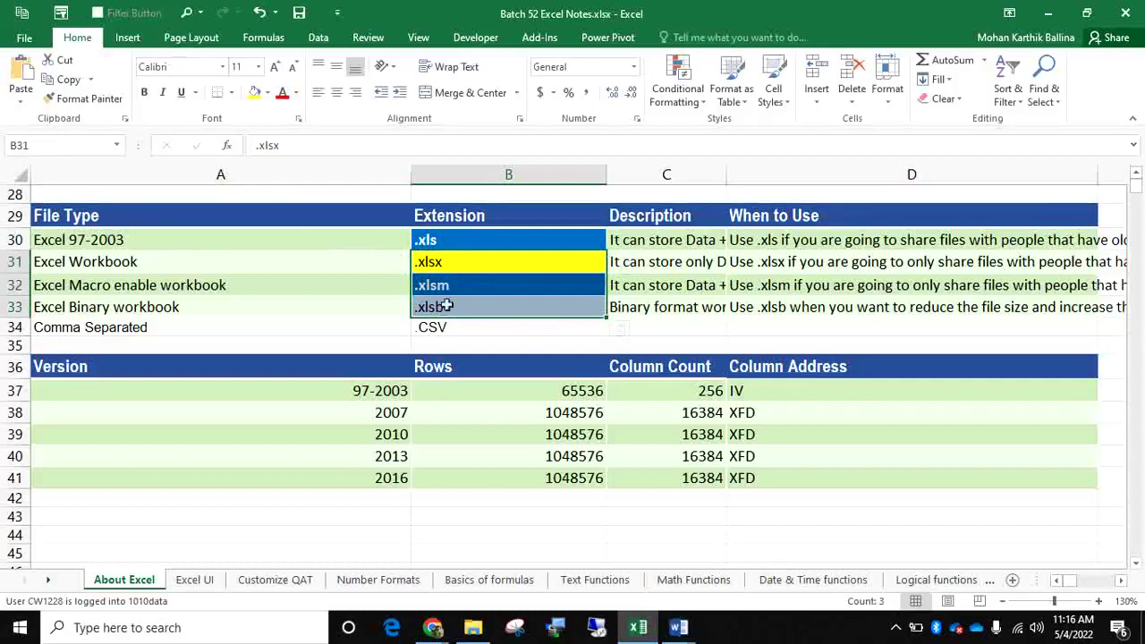
{"action": "left_click", "coordinate": [324, 245]}
{"action": "left_click_drag", "start_coordinate": [370, 260], "coordinate": [472, 325]}
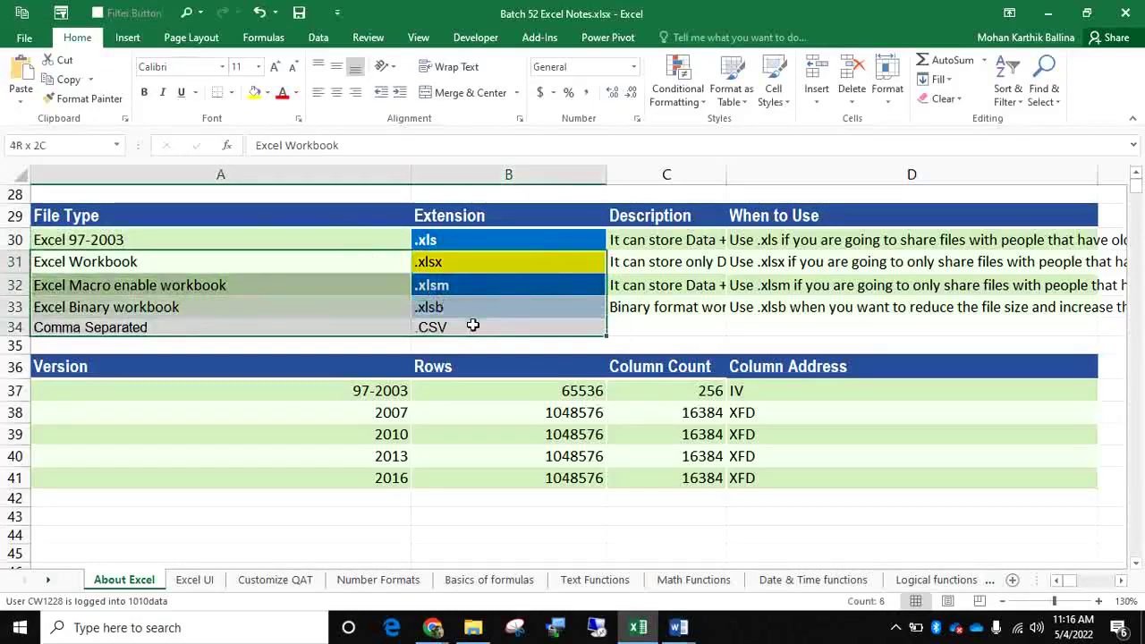
{"action": "left_click", "coordinate": [433, 236]}
{"action": "left_click_drag", "start_coordinate": [432, 236], "coordinate": [406, 243]}
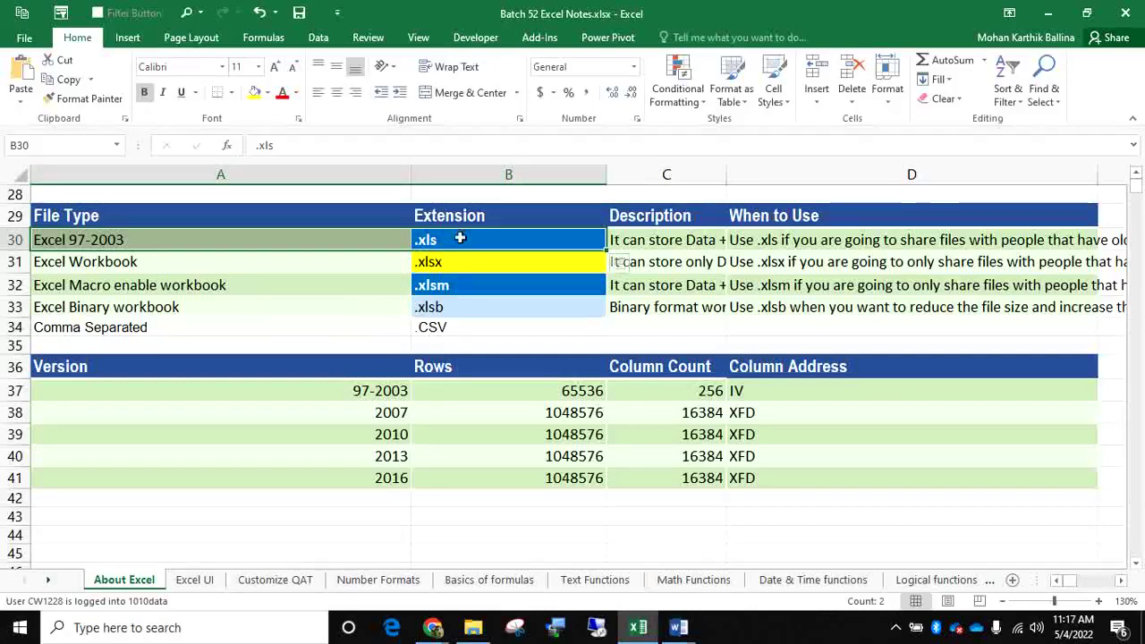
{"action": "left_click", "coordinate": [455, 240]}
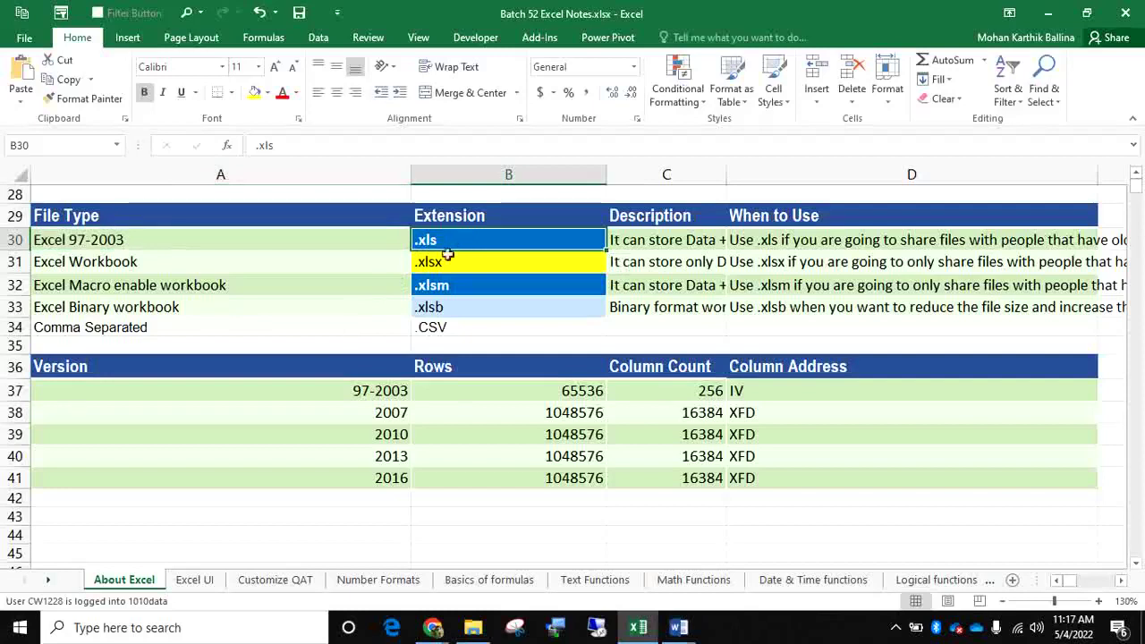
{"action": "left_click", "coordinate": [540, 384]}
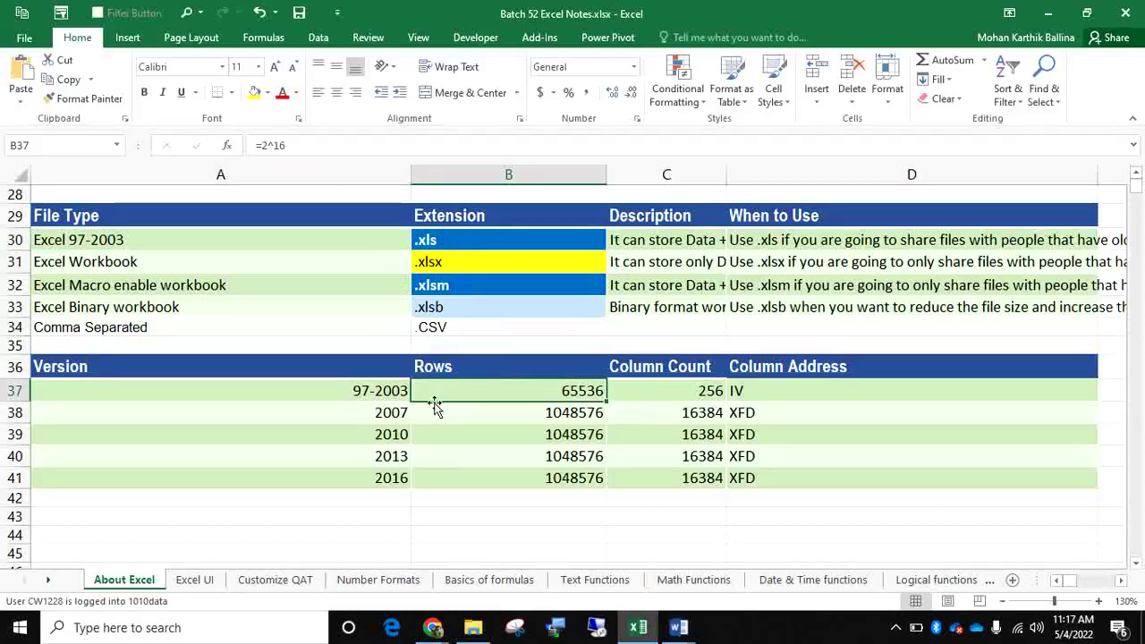
{"action": "left_click", "coordinate": [427, 266]}
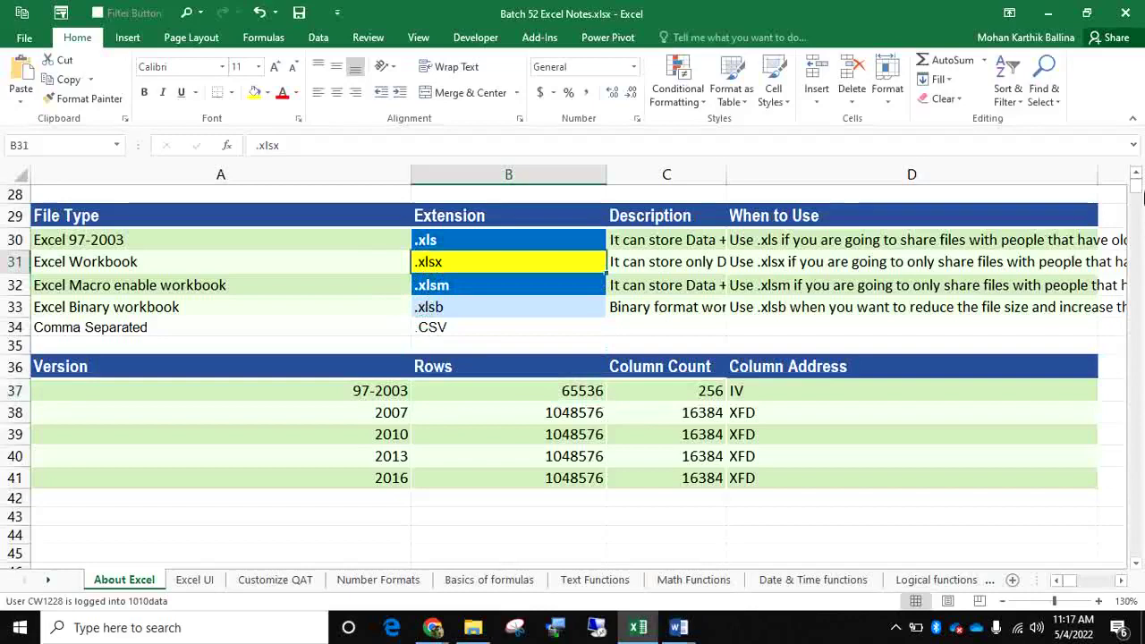
{"action": "left_click_drag", "start_coordinate": [1138, 443], "coordinate": [1135, 521]}
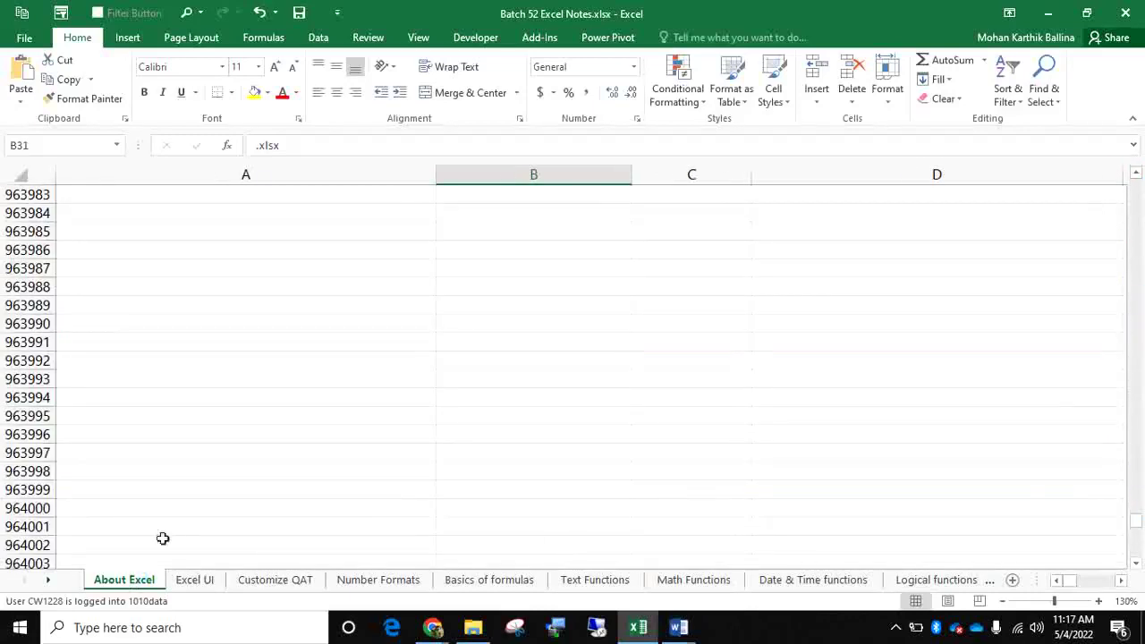
{"action": "left_click", "coordinate": [173, 529]}
{"action": "key", "text": "ctrl+Down"}
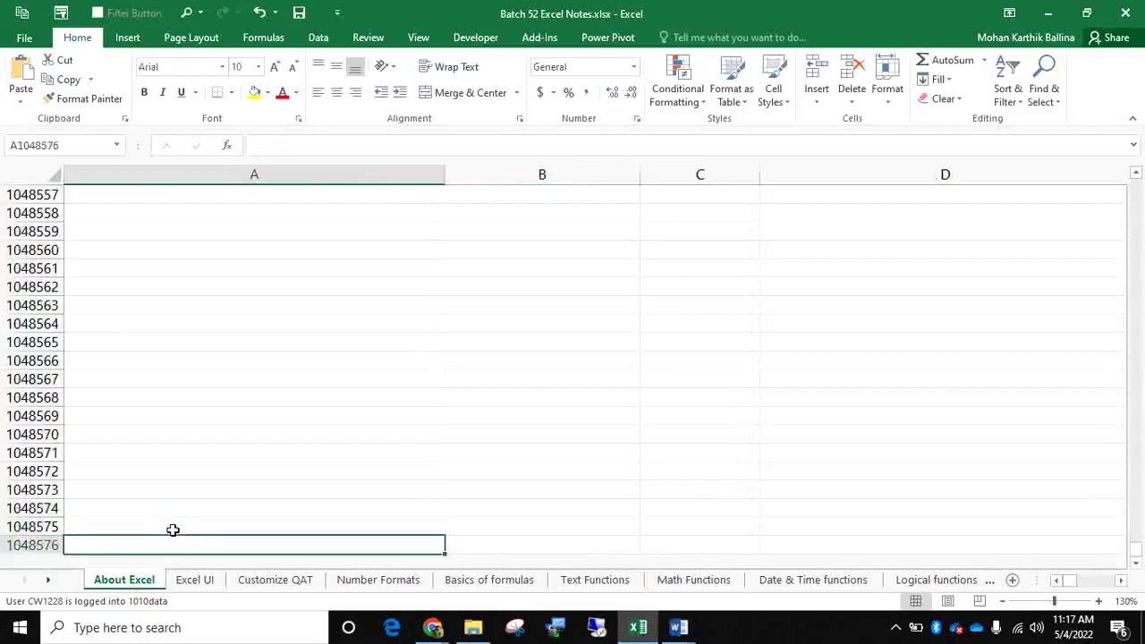
{"action": "key", "text": "ctrl+Up"}
{"action": "key", "text": "ctrl+Up"}
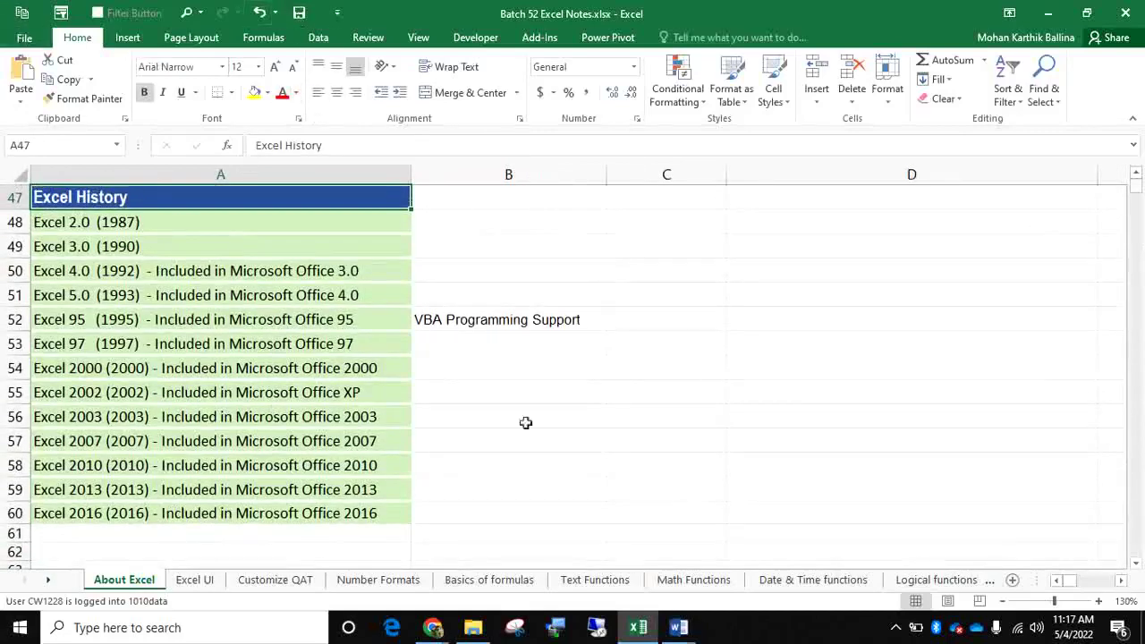
{"action": "scroll", "coordinate": [489, 314], "scroll_direction": "up", "scroll_amount": 3}
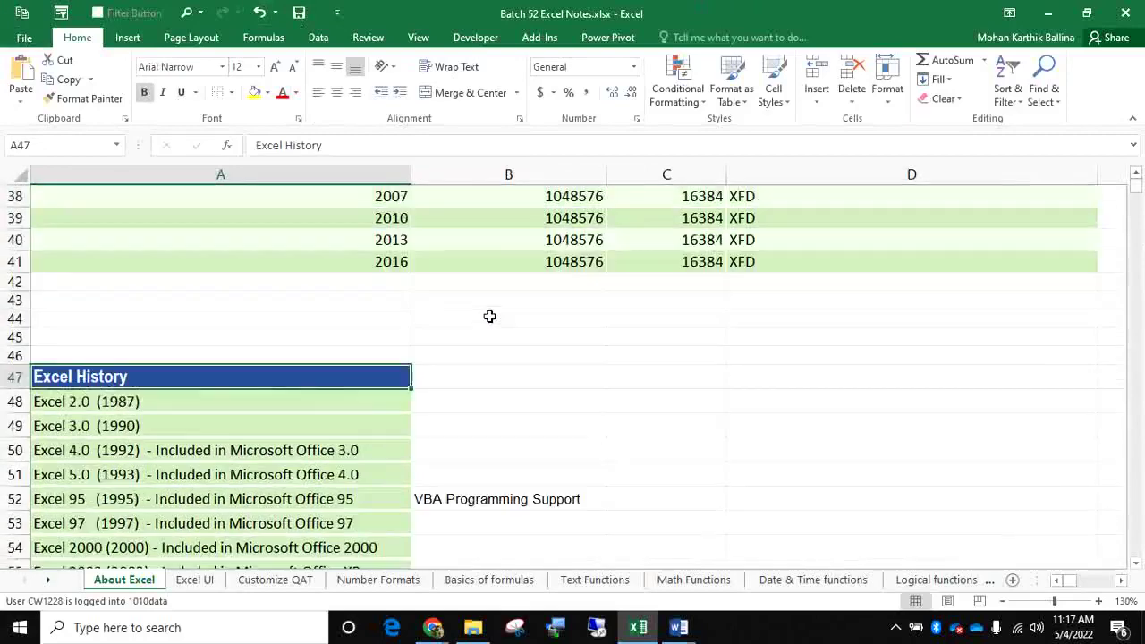
{"action": "scroll", "coordinate": [489, 315], "scroll_direction": "up", "scroll_amount": 2}
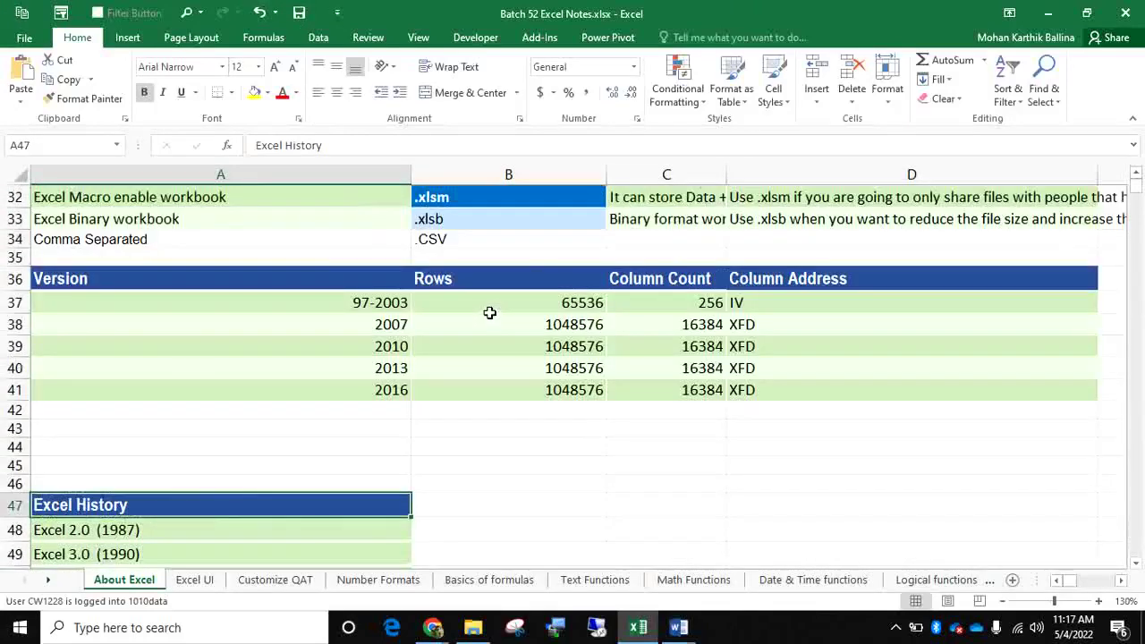
{"action": "scroll", "coordinate": [488, 310], "scroll_direction": "up", "scroll_amount": 1}
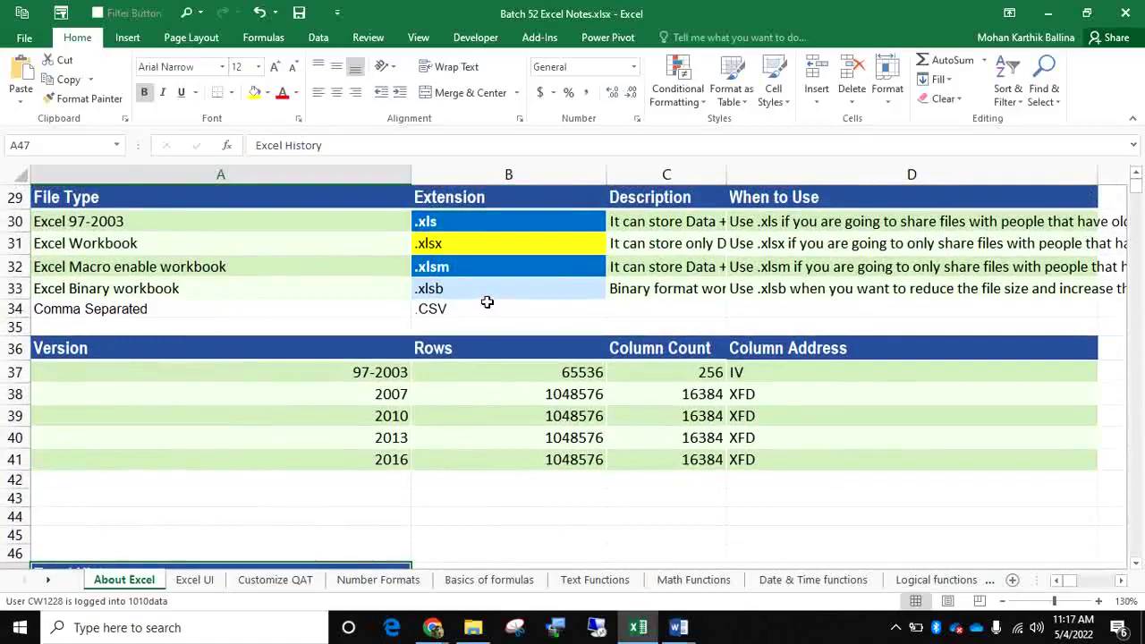
{"action": "scroll", "coordinate": [485, 299], "scroll_direction": "up", "scroll_amount": 3}
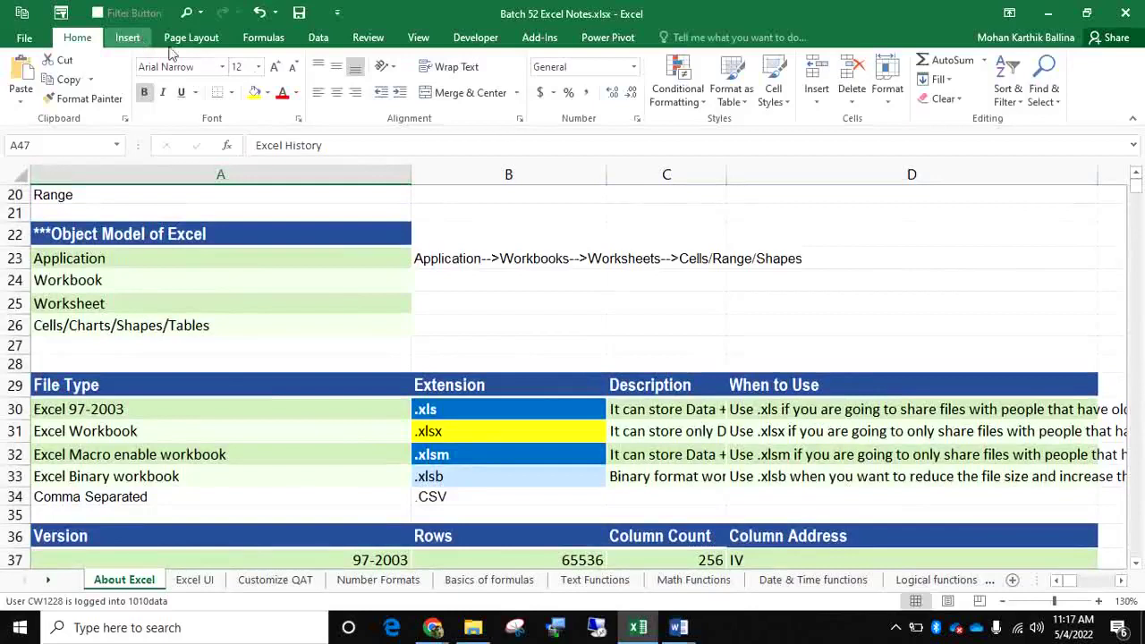
{"action": "scroll", "coordinate": [791, 109], "scroll_direction": "down", "scroll_amount": 1}
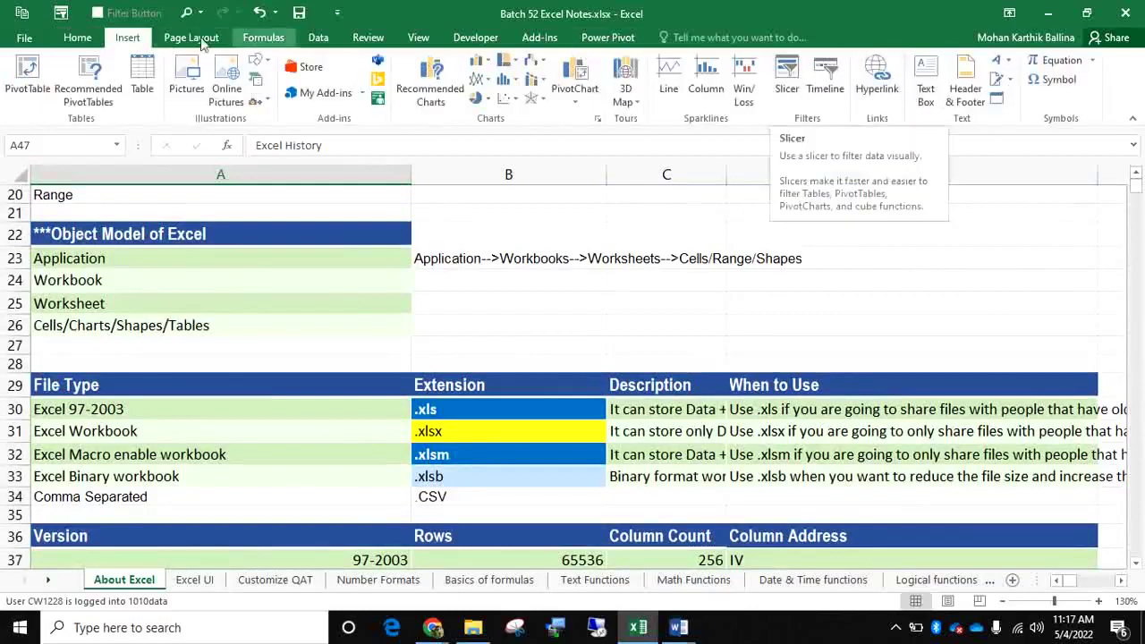
{"action": "left_click", "coordinate": [77, 40]}
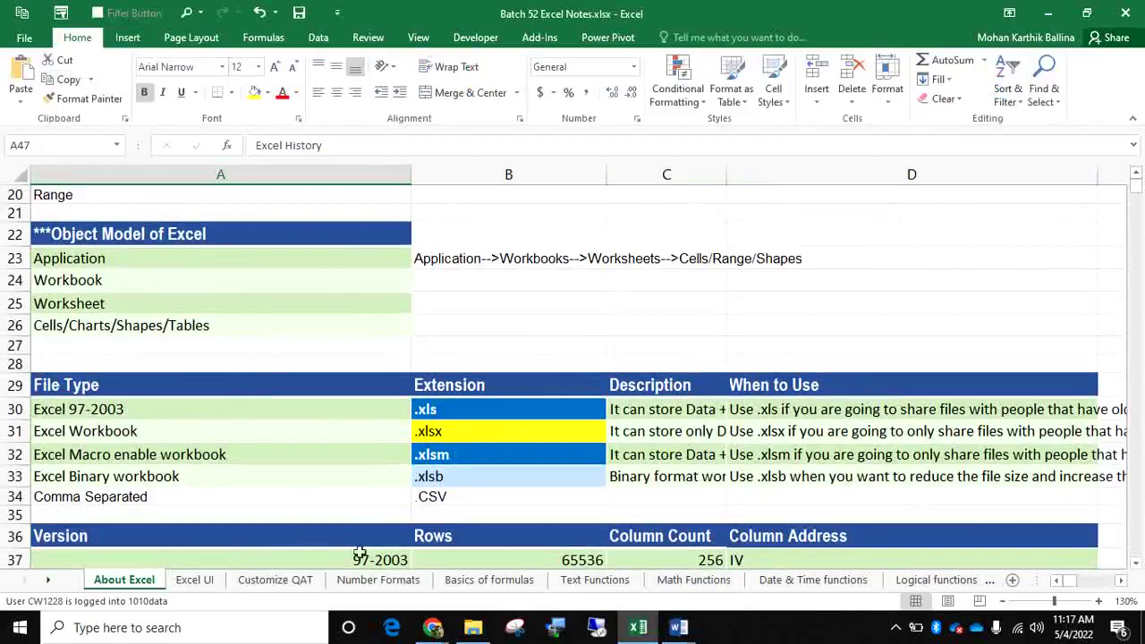
Switch to the Number Formats sheet and glance at the number format list
{"action": "left_click", "coordinate": [414, 581]}
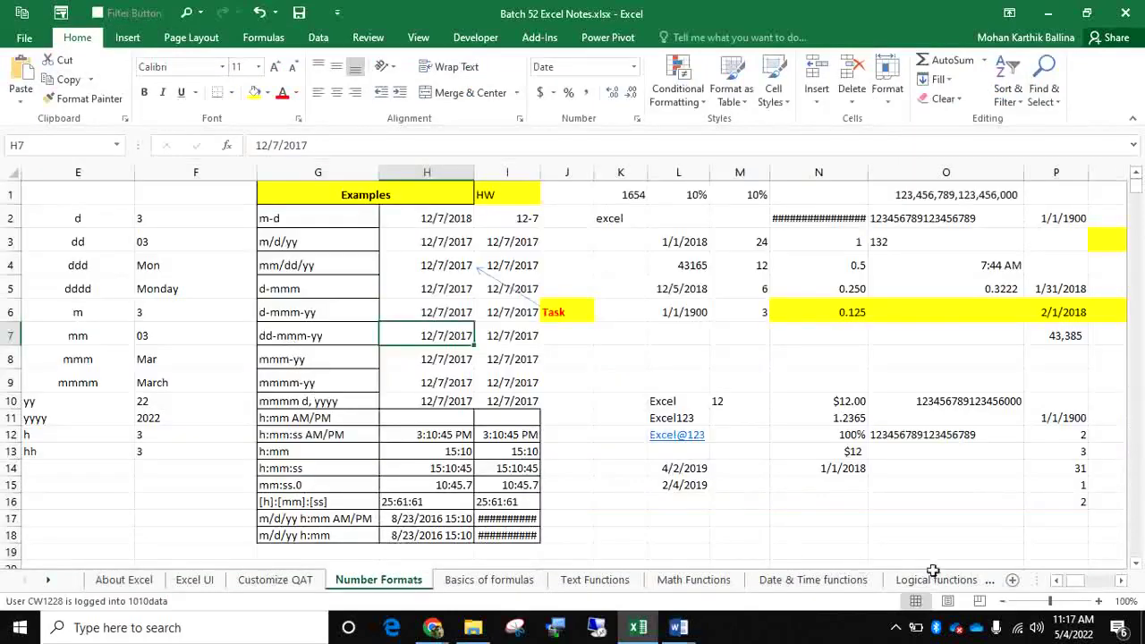
{"action": "left_click_drag", "start_coordinate": [1079, 582], "coordinate": [1060, 580]}
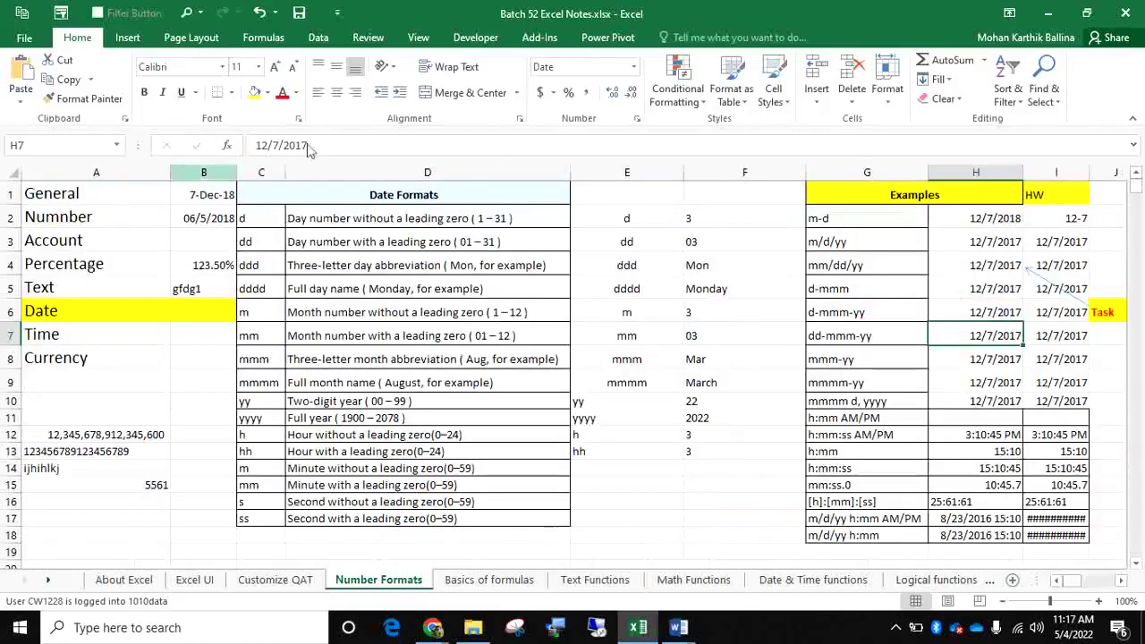
{"action": "left_click", "coordinate": [633, 69]}
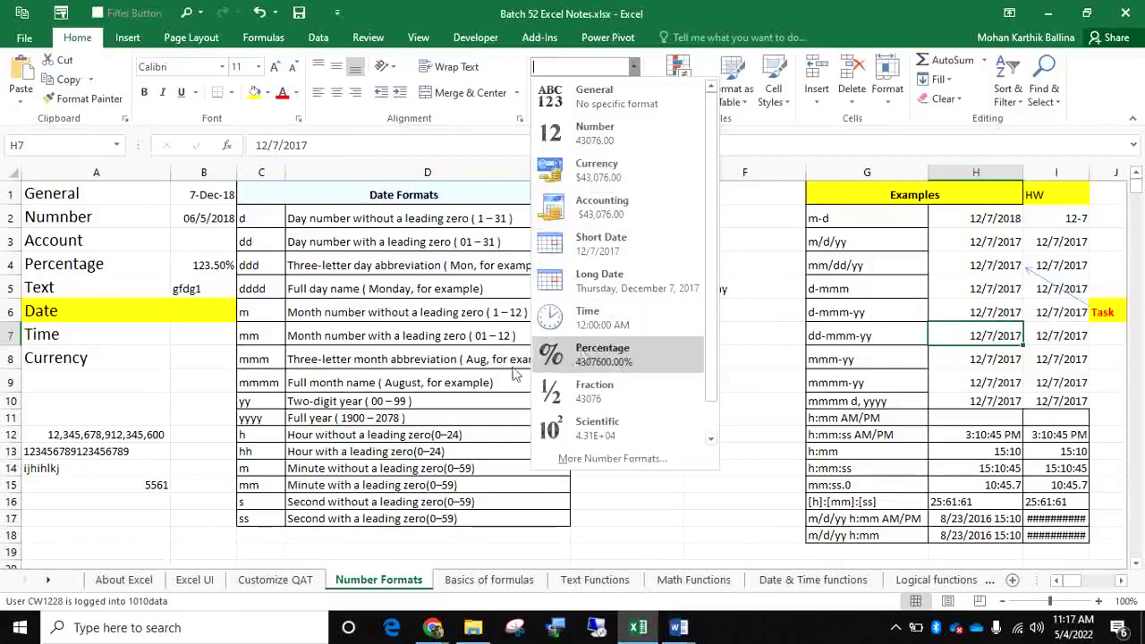
{"action": "left_click", "coordinate": [306, 382]}
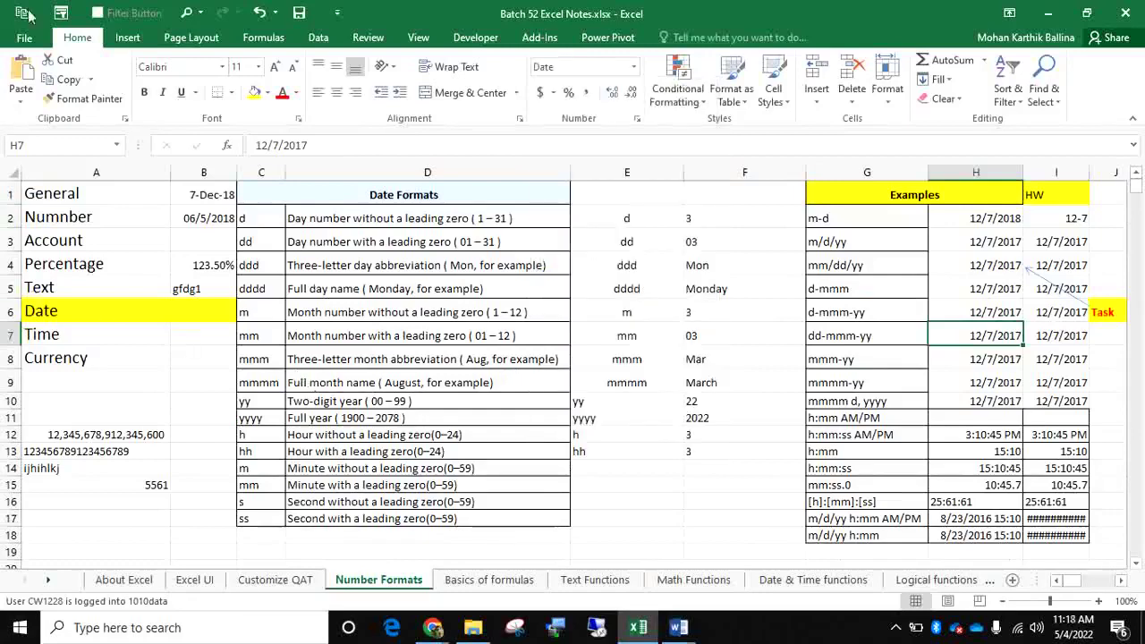
{"action": "scroll", "coordinate": [660, 396], "scroll_direction": "down", "scroll_amount": 1}
{"action": "scroll", "coordinate": [660, 396], "scroll_direction": "down", "scroll_amount": 3}
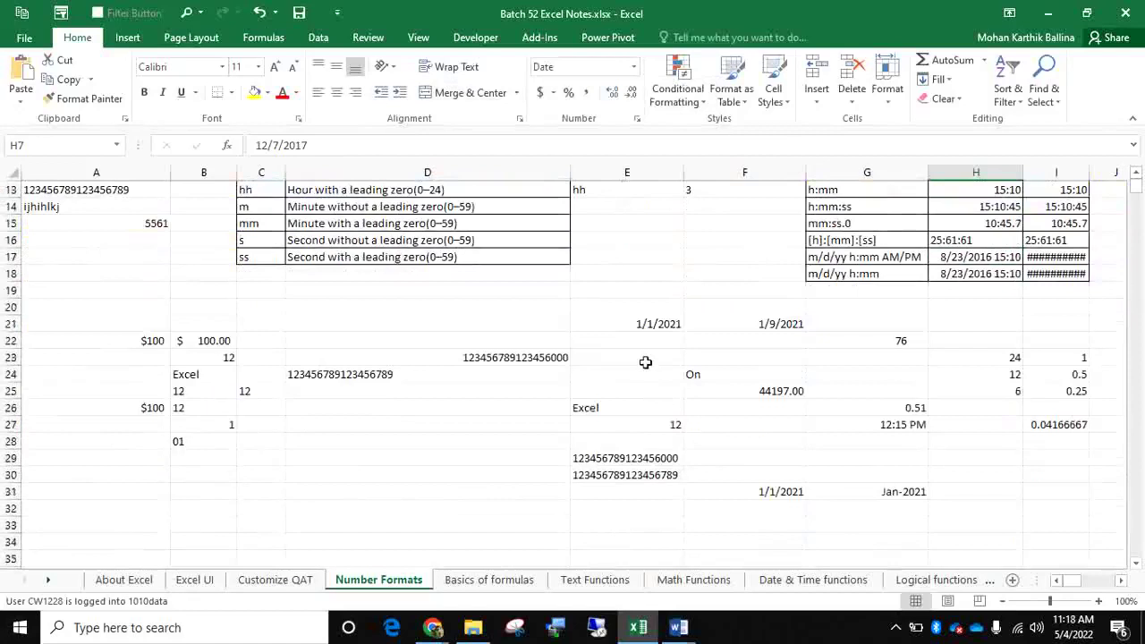
Format E21's date 1/1/2021 as Number with no decimals, showing 44197
{"action": "left_click", "coordinate": [645, 324]}
{"action": "left_click", "coordinate": [633, 66]}
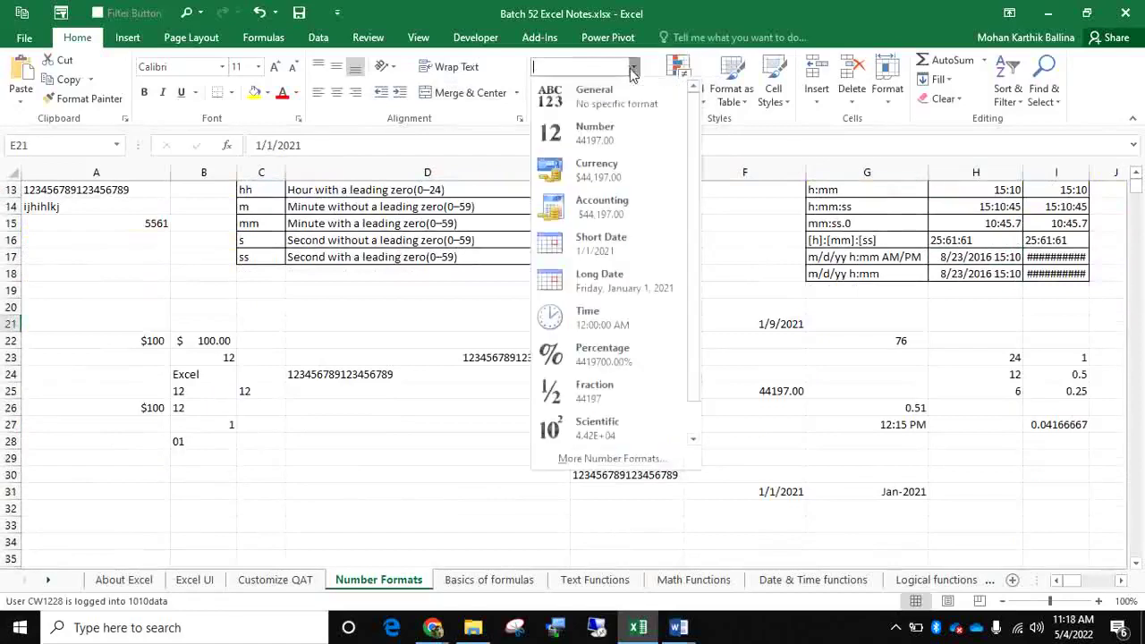
{"action": "left_click", "coordinate": [608, 132]}
{"action": "left_click", "coordinate": [631, 92]}
{"action": "left_click", "coordinate": [631, 93]}
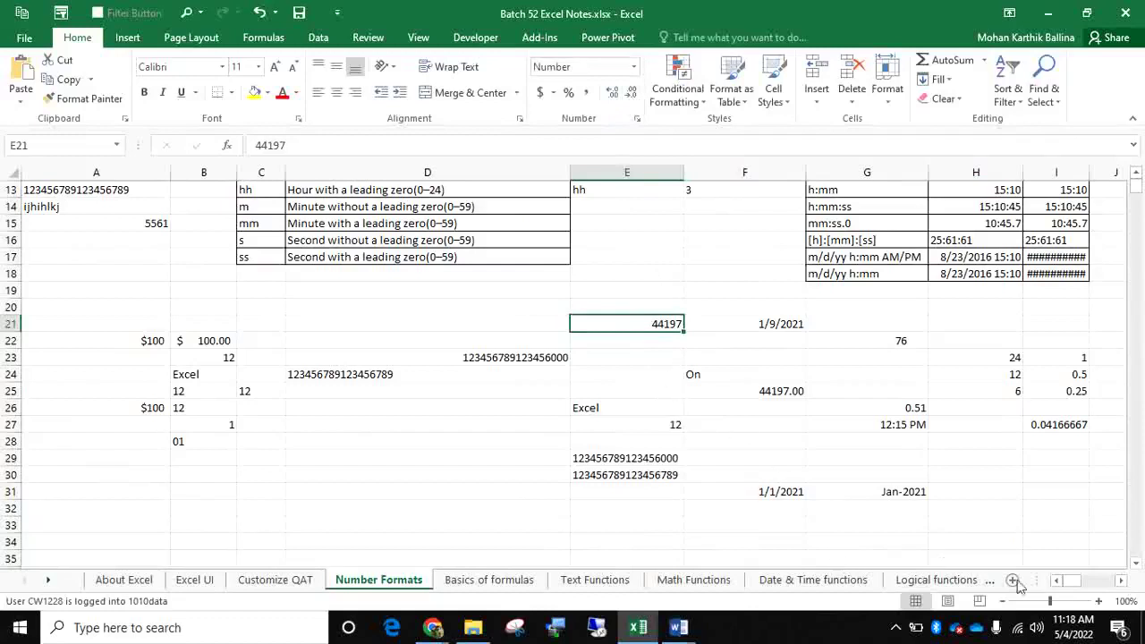
{"action": "left_click_drag", "start_coordinate": [1075, 582], "coordinate": [1089, 583]}
Check the values in cells X8, X9, X11, X12 and X17
{"action": "scroll", "coordinate": [984, 357], "scroll_direction": "up", "scroll_amount": 4}
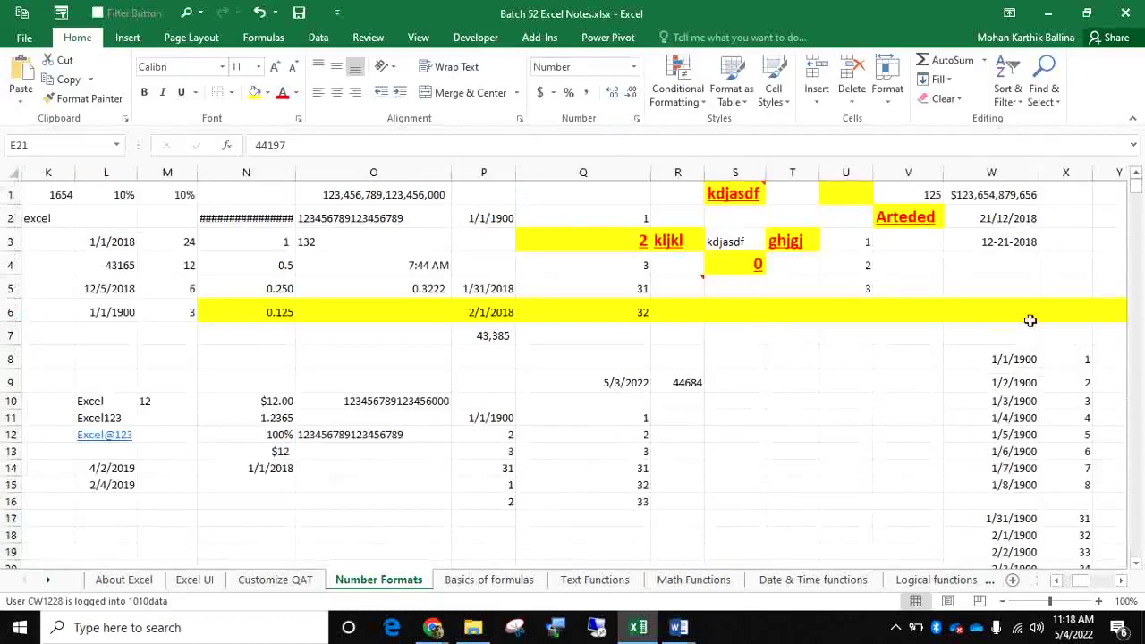
{"action": "left_click", "coordinate": [1067, 357]}
{"action": "left_click", "coordinate": [1069, 379]}
{"action": "left_click", "coordinate": [1068, 416]}
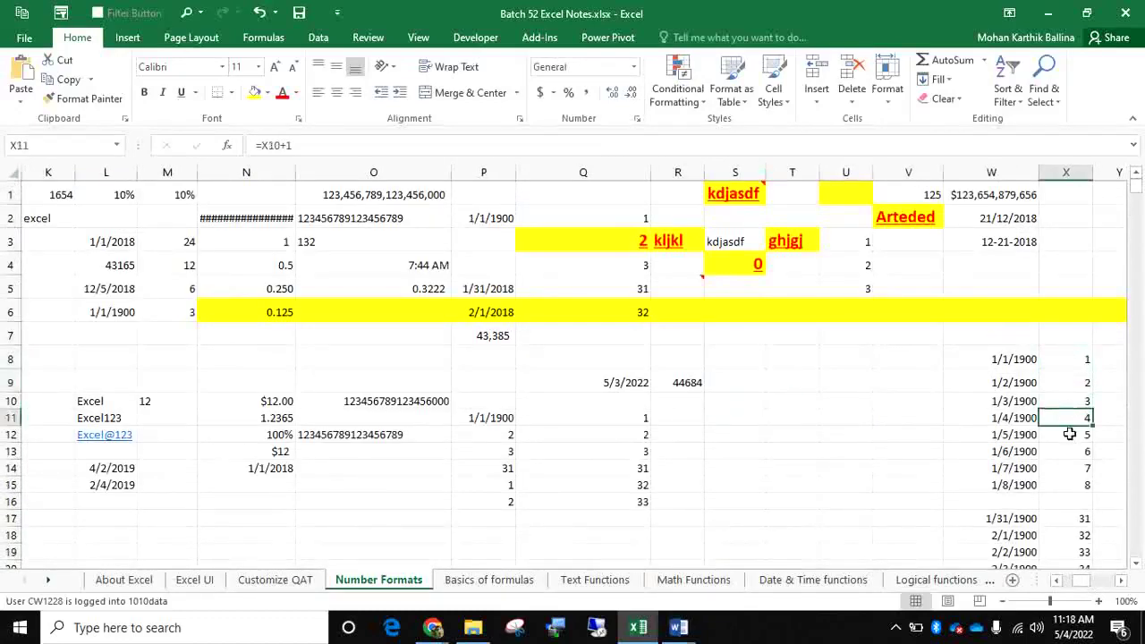
{"action": "scroll", "coordinate": [1062, 425], "scroll_direction": "down", "scroll_amount": 3}
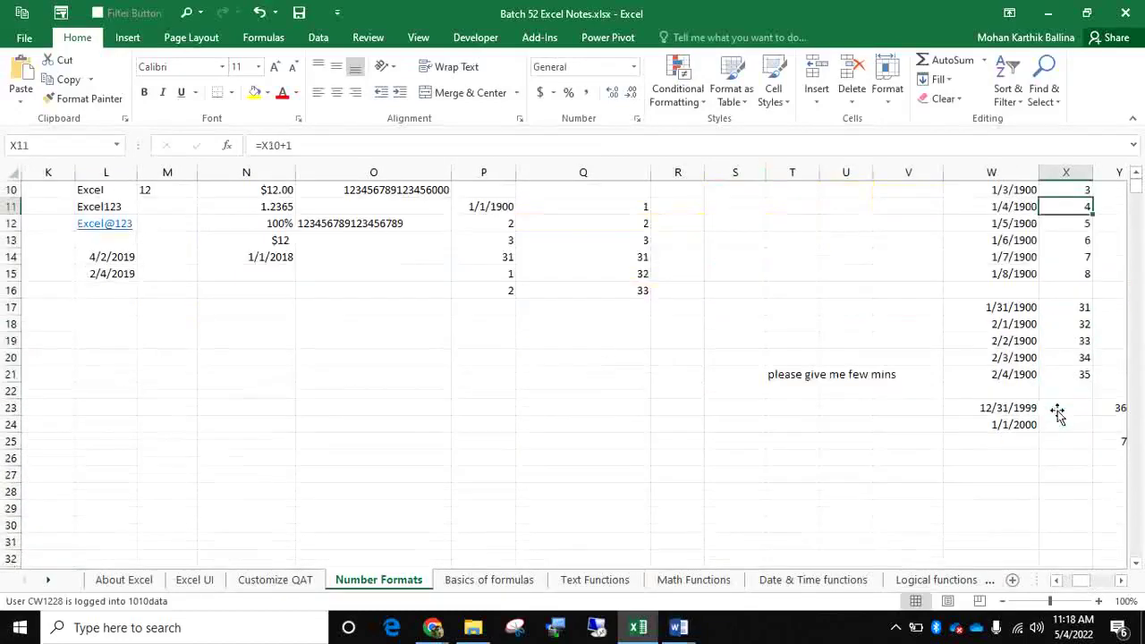
{"action": "key", "text": "Down"}
{"action": "left_click", "coordinate": [1053, 306]}
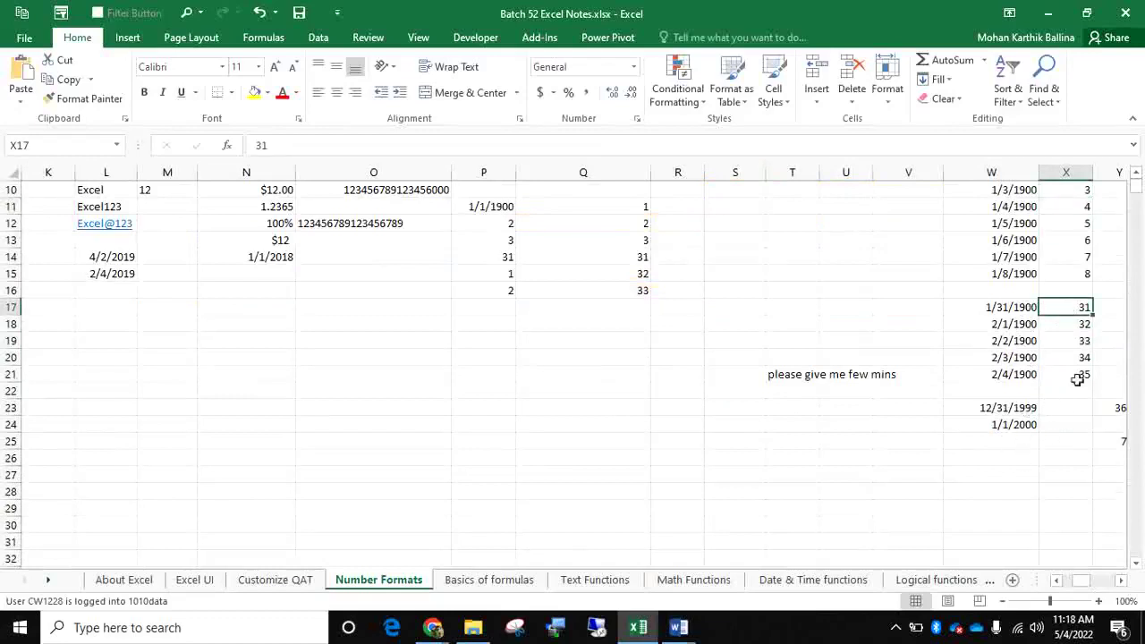
Format W24's 1/1/2000 date as Number so it shows 36526.00
{"action": "left_click", "coordinate": [1013, 424]}
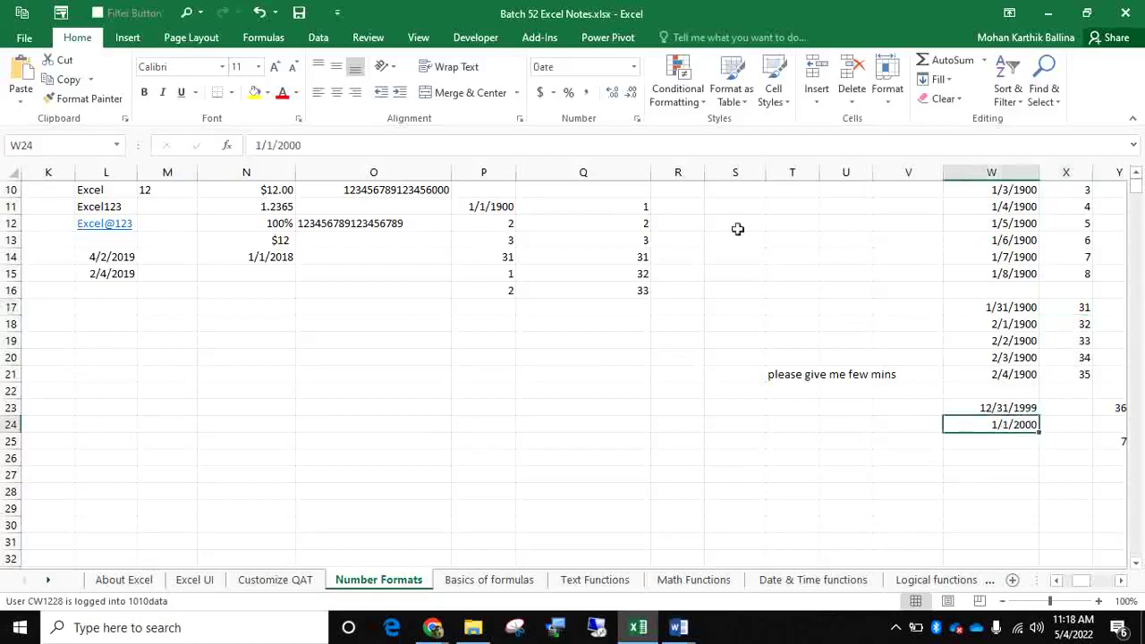
{"action": "left_click", "coordinate": [633, 67]}
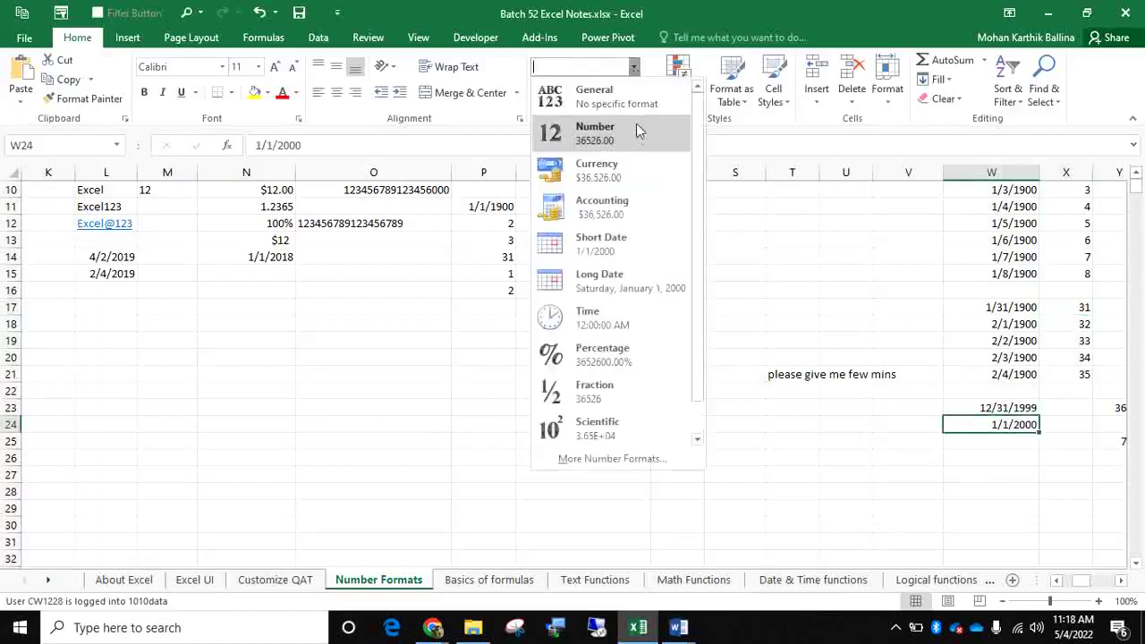
{"action": "left_click", "coordinate": [637, 143]}
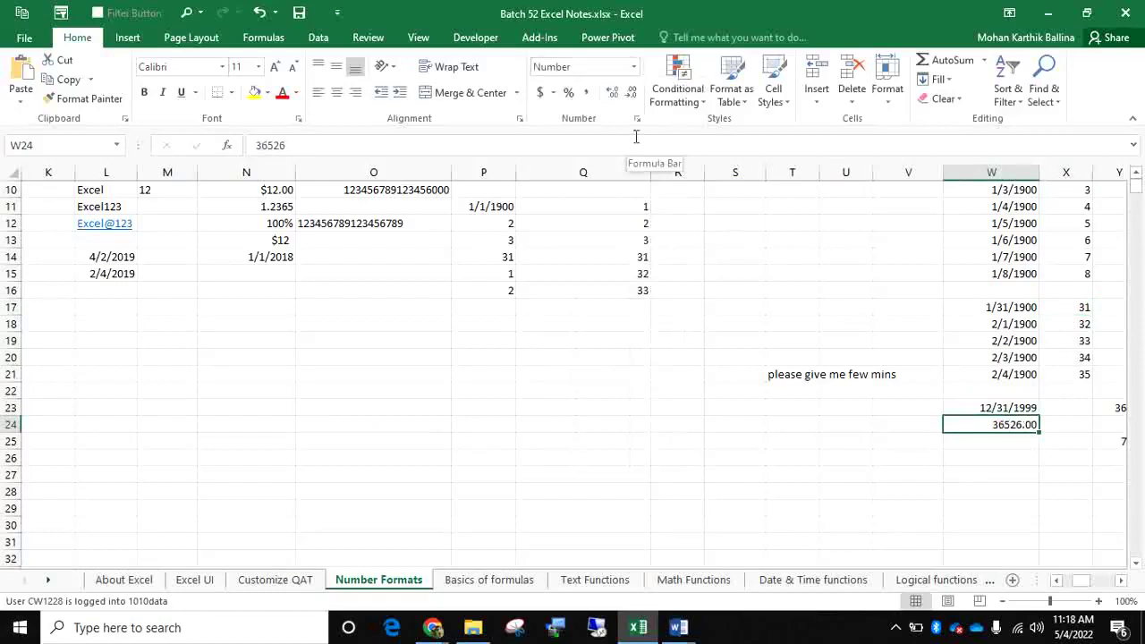
{"action": "scroll", "coordinate": [545, 345], "scroll_direction": "up", "scroll_amount": 3}
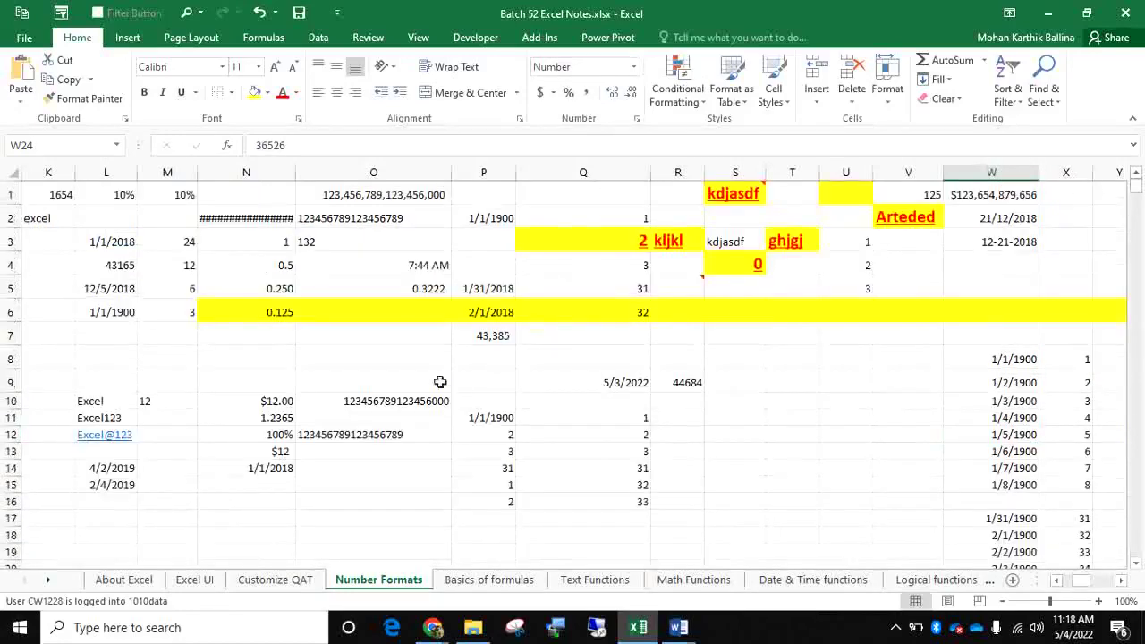
{"action": "left_click", "coordinate": [414, 401]}
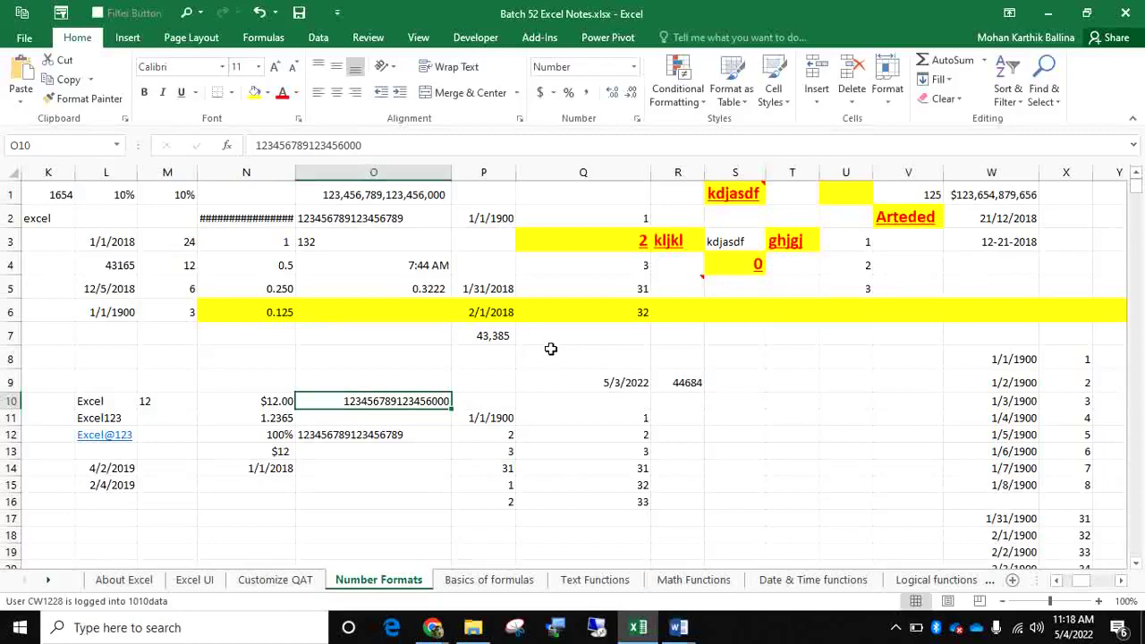
{"action": "left_click", "coordinate": [417, 434]}
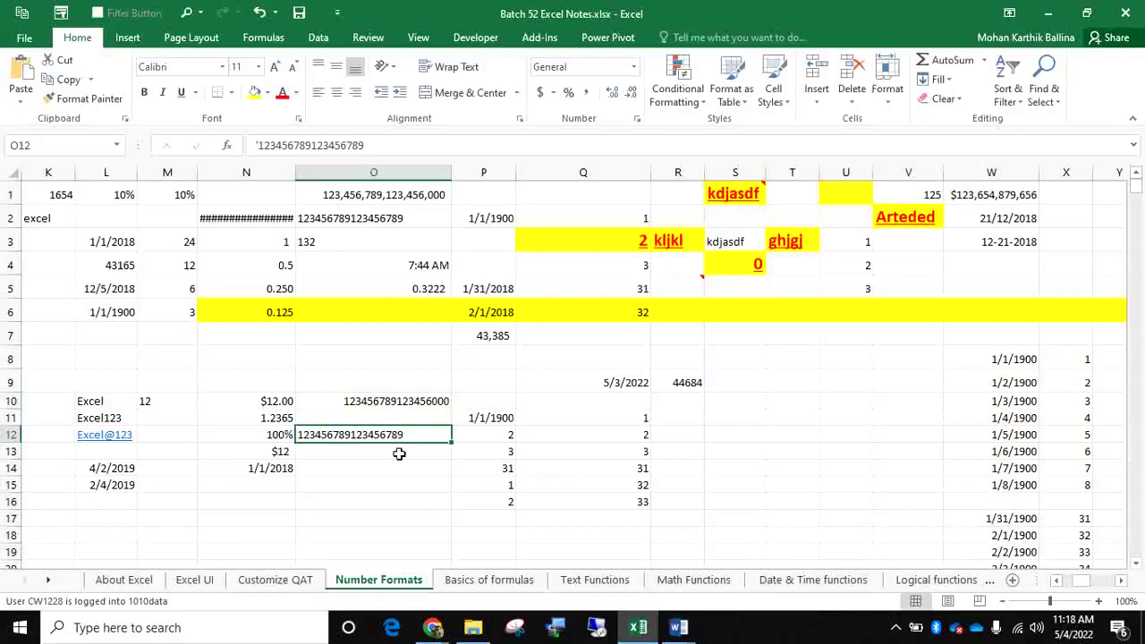
{"action": "left_click", "coordinate": [399, 453]}
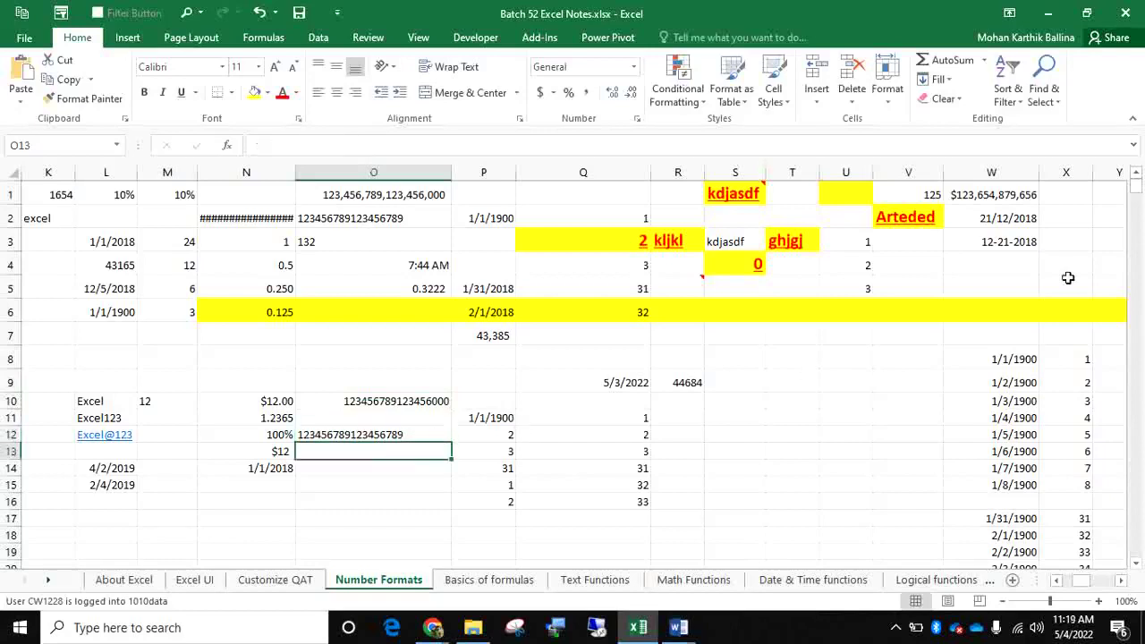
{"action": "type", "text": "'"}
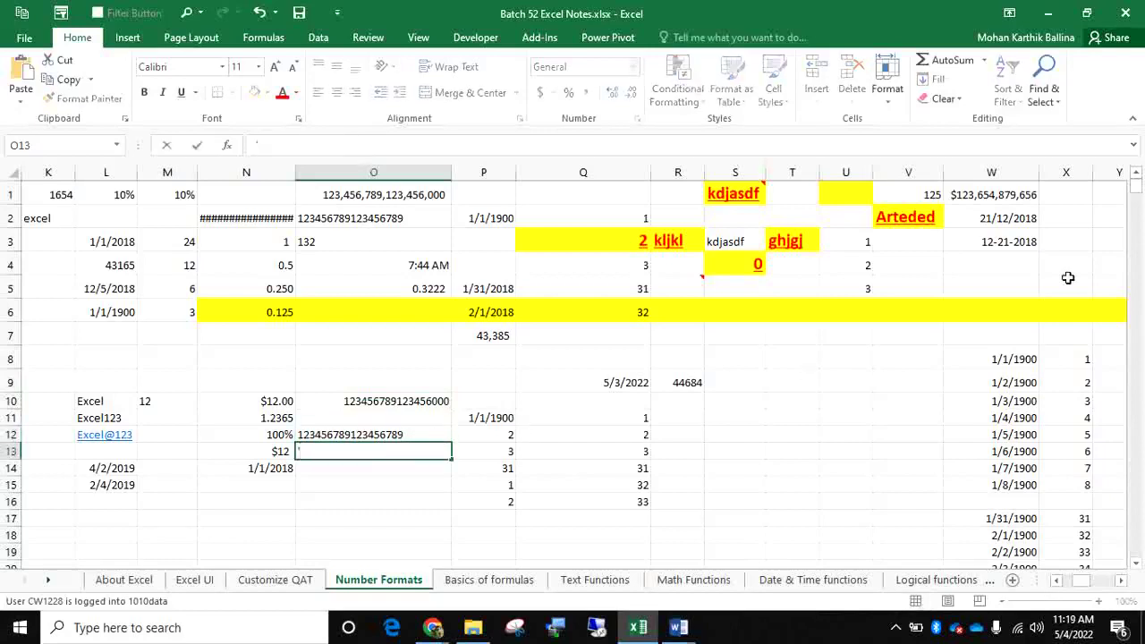
{"action": "type", "text": "1234567890976543434567894567"}
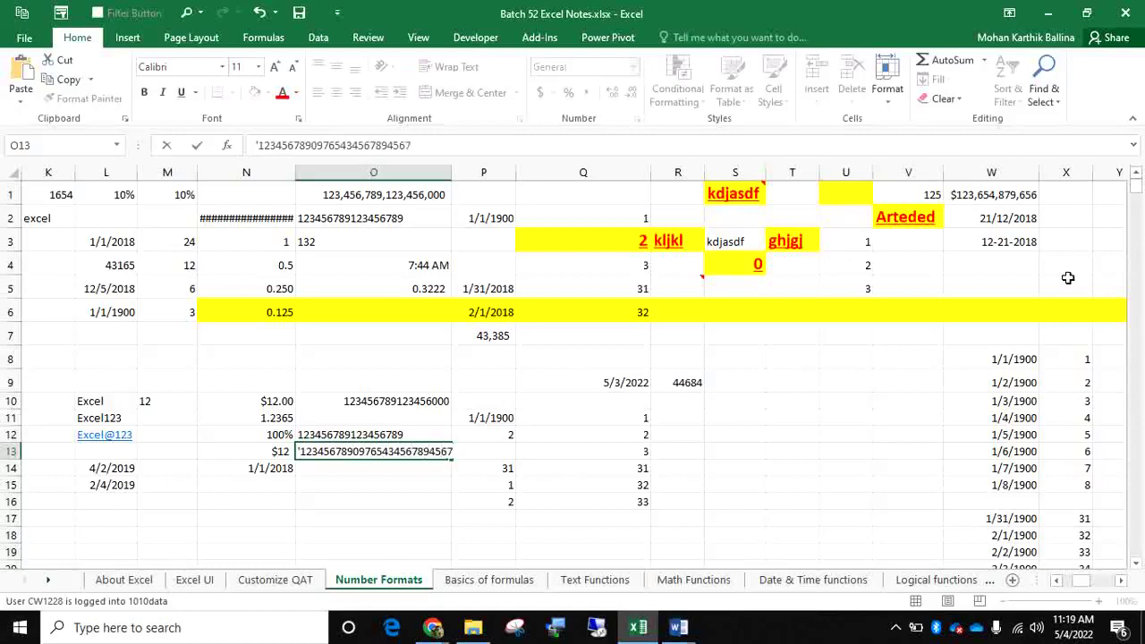
{"action": "key", "text": "Return"}
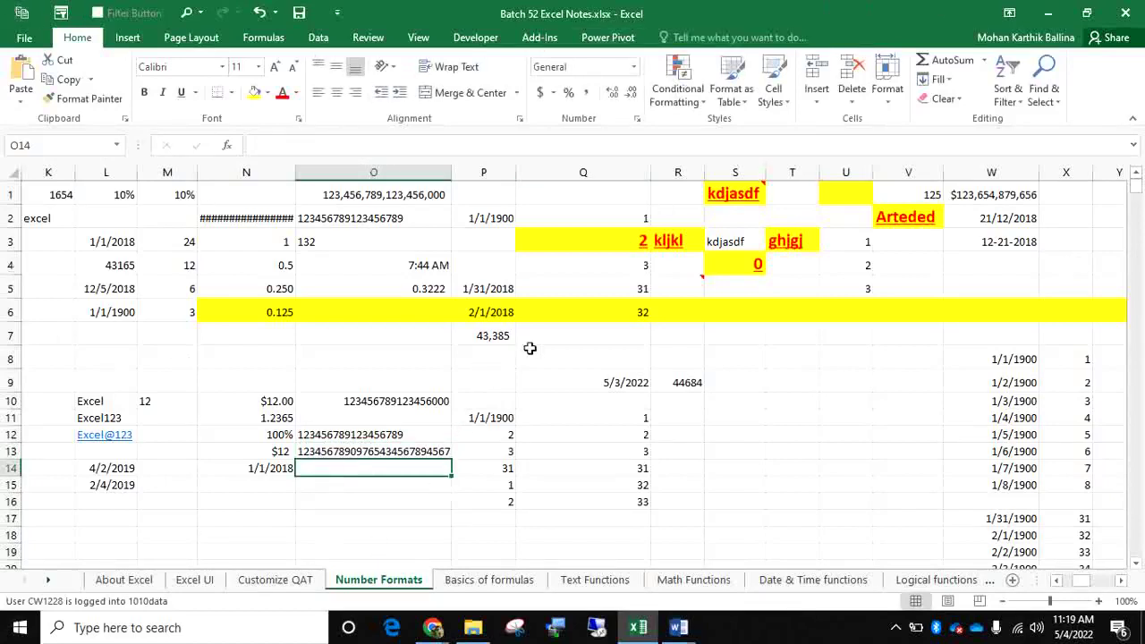
Inspect the Date Formats examples in C2, F2, C3 and F3, including F3's number format
{"action": "left_click_drag", "start_coordinate": [1089, 588], "coordinate": [1066, 582]}
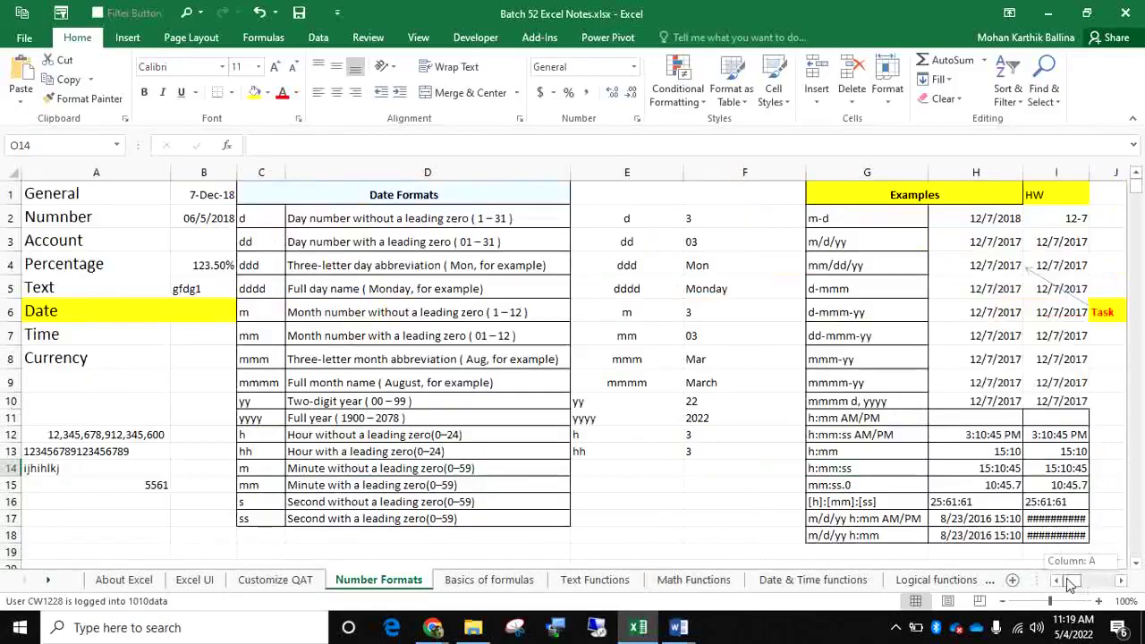
{"action": "left_click", "coordinate": [261, 222]}
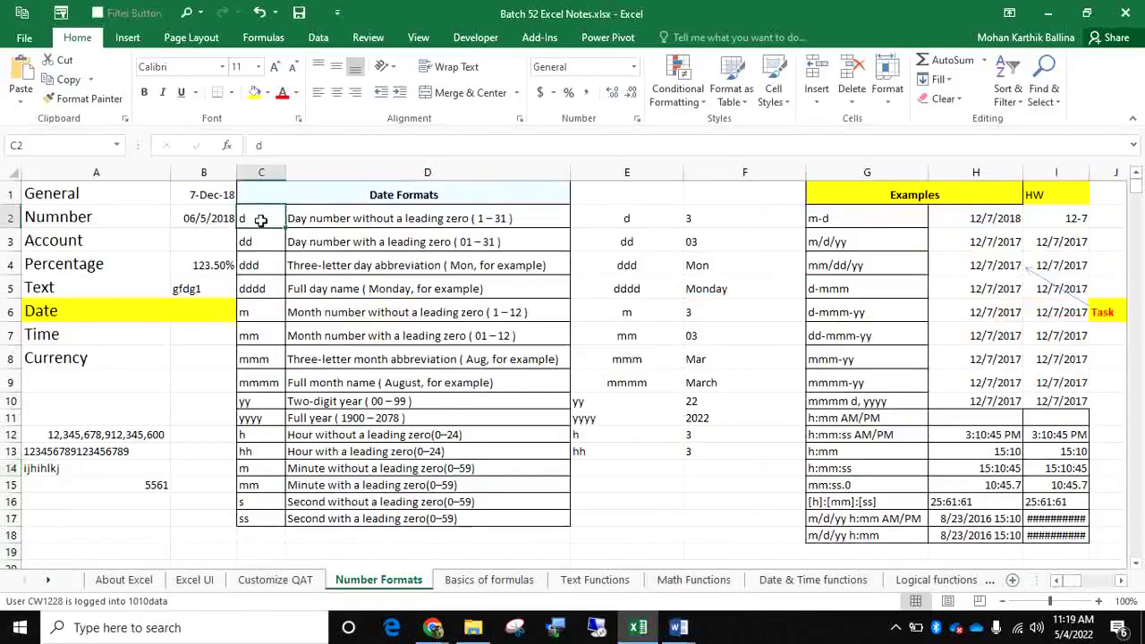
{"action": "left_click", "coordinate": [724, 215]}
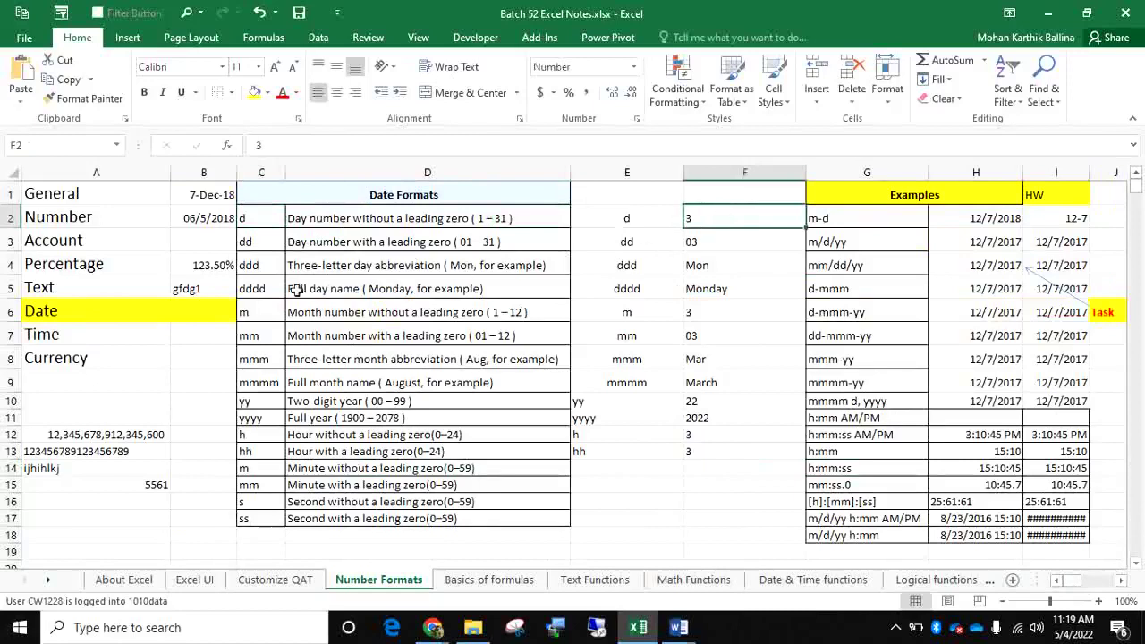
{"action": "left_click", "coordinate": [256, 245]}
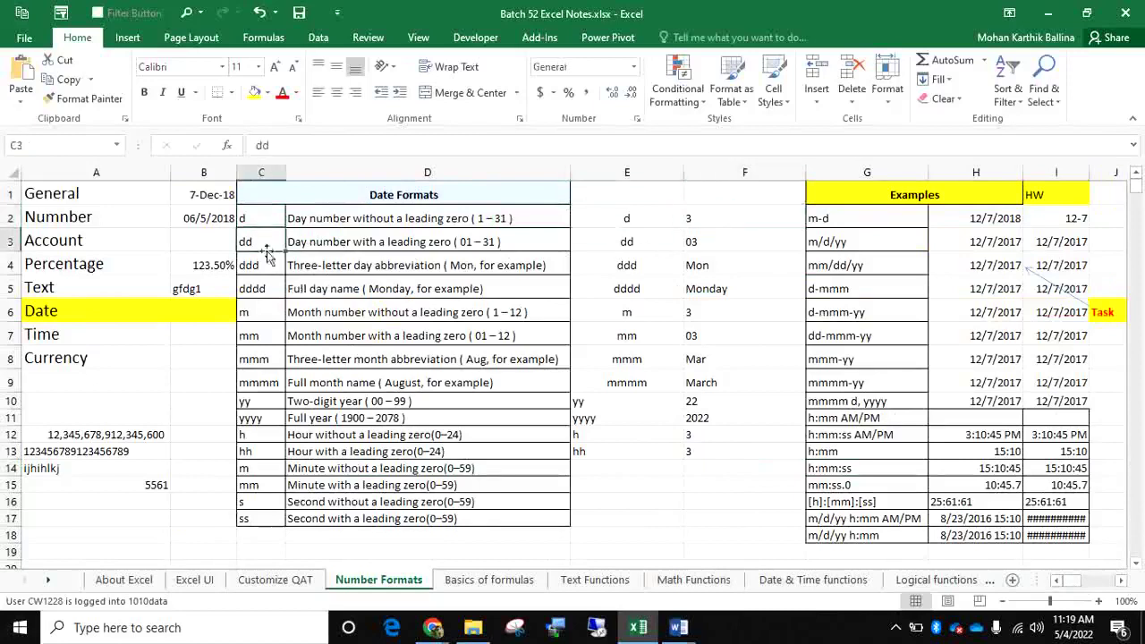
{"action": "left_click", "coordinate": [725, 240]}
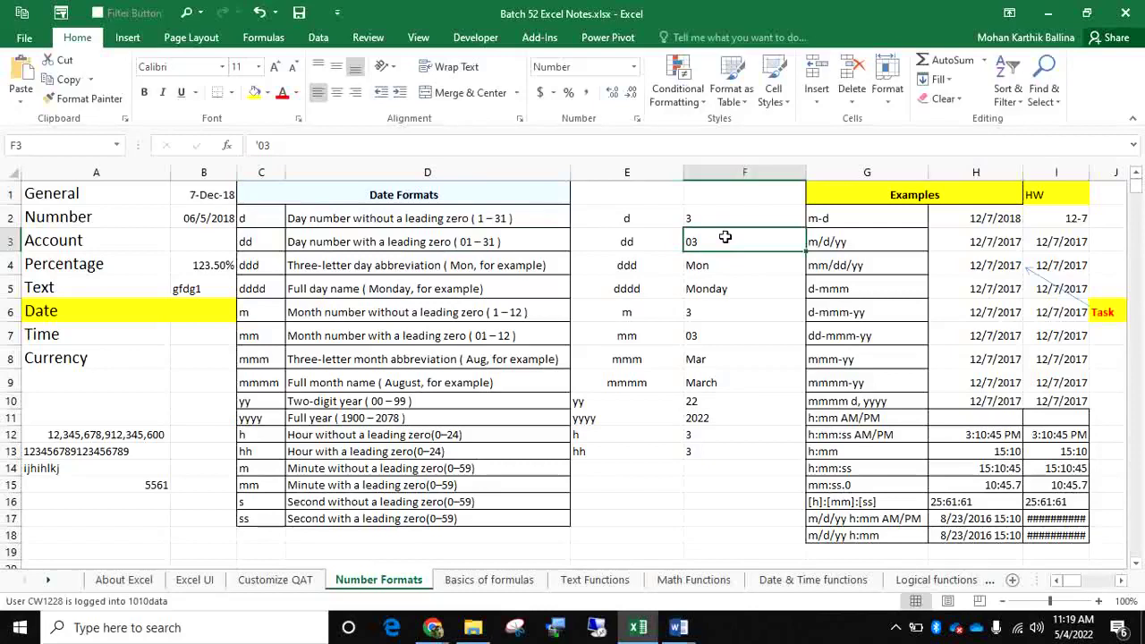
{"action": "left_click", "coordinate": [633, 66]}
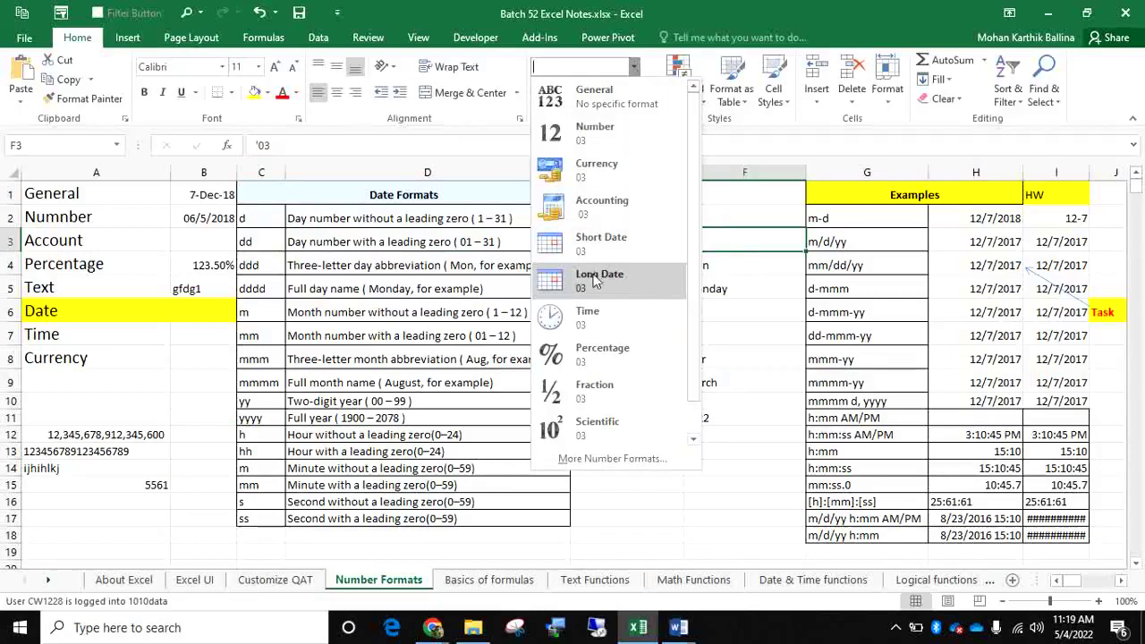
{"action": "key", "text": "Escape"}
Open the Format Cells dialog for the 12/7/2018 date in H2
{"action": "left_click", "coordinate": [1011, 210]}
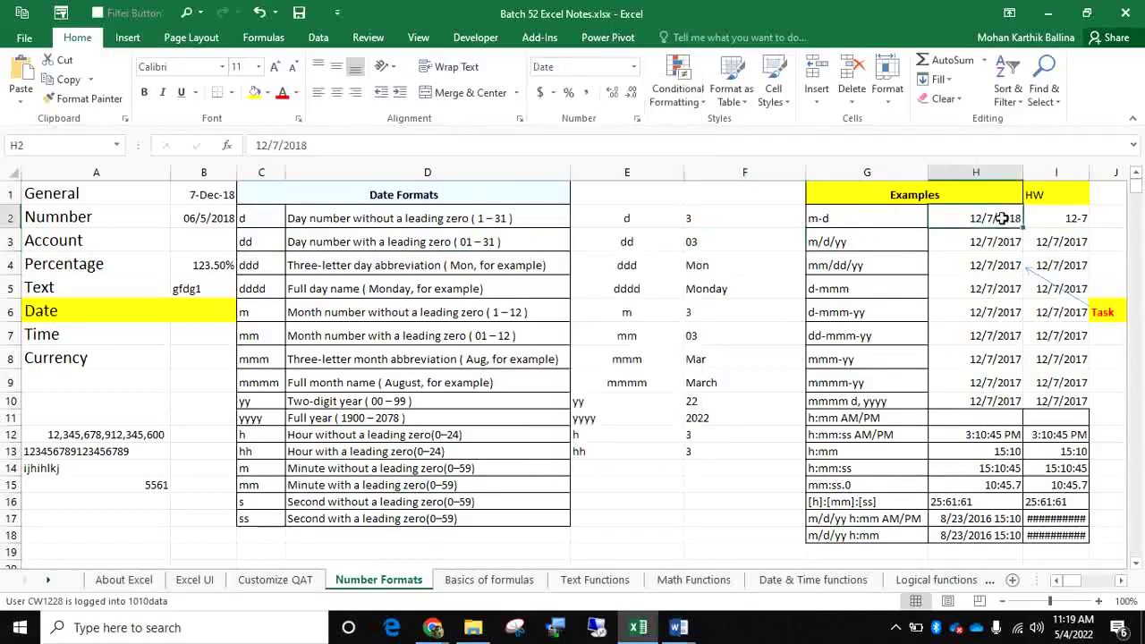
{"action": "left_click", "coordinate": [633, 68]}
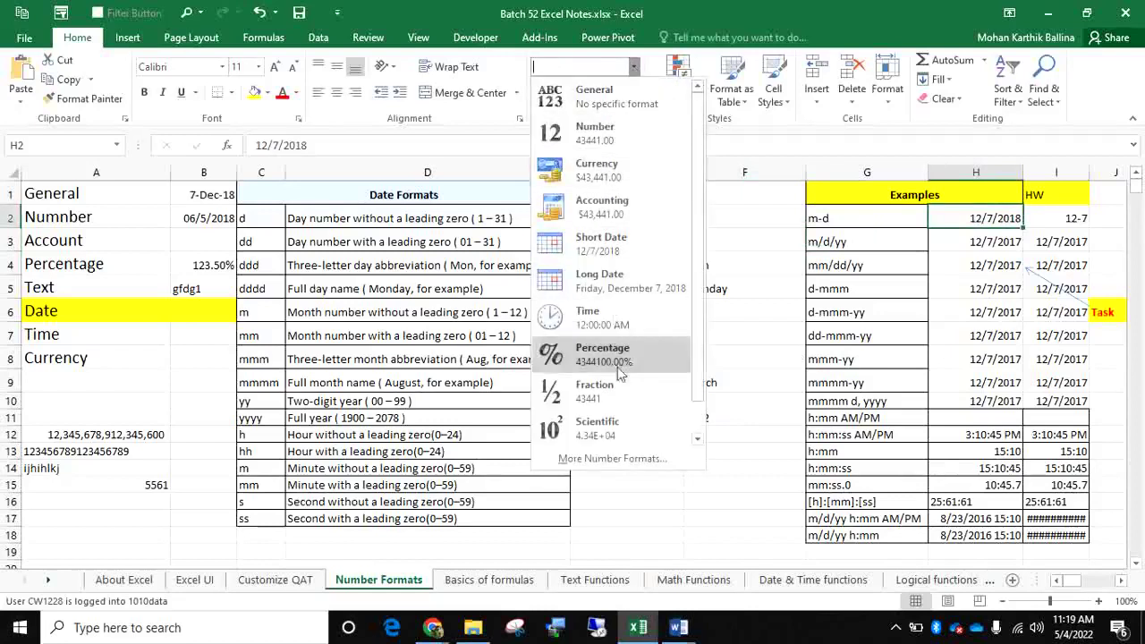
{"action": "left_click", "coordinate": [610, 461]}
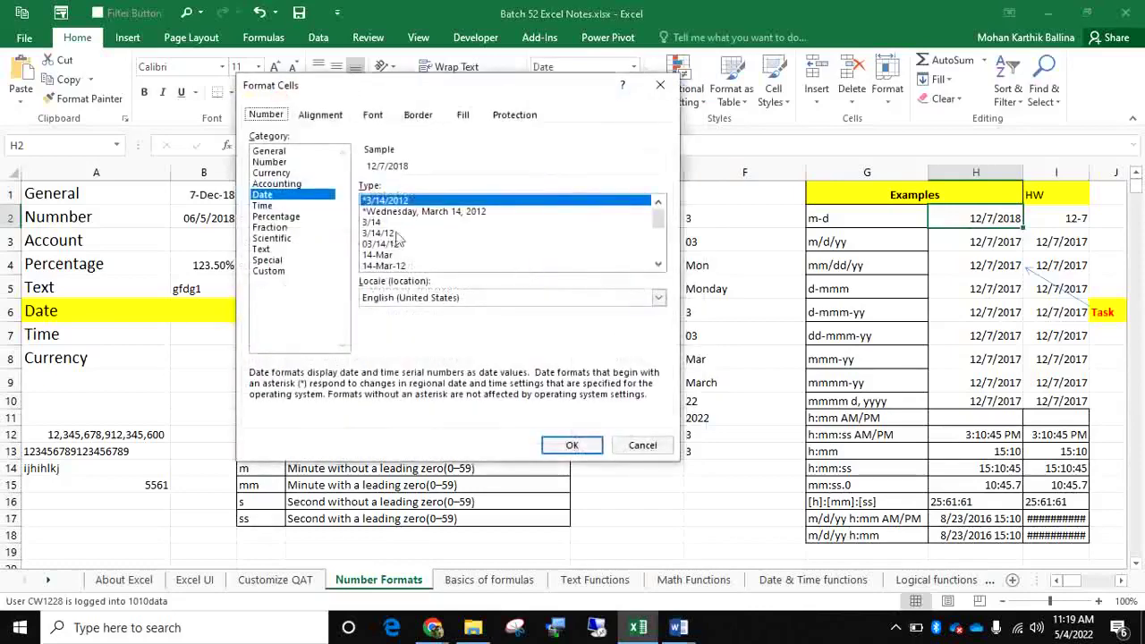
Preview H2's date under General, Number, Currency and Accounting, trying 0 to 4 decimal places
{"action": "left_click", "coordinate": [284, 152]}
{"action": "left_click", "coordinate": [277, 163]}
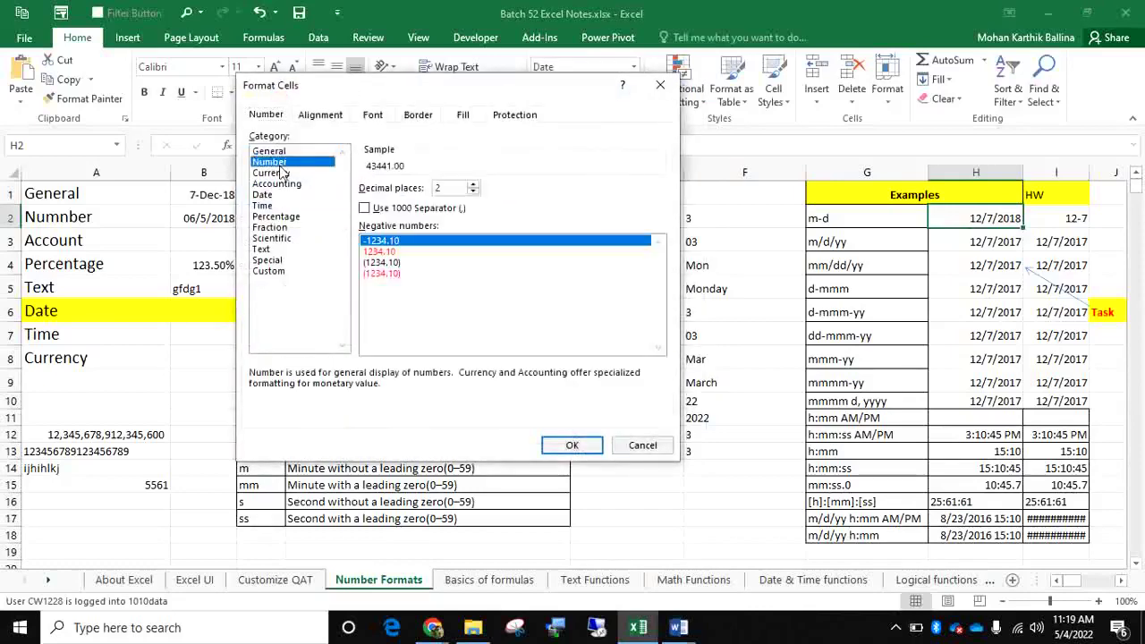
{"action": "left_click", "coordinate": [473, 193]}
{"action": "left_click", "coordinate": [473, 194]}
{"action": "left_click", "coordinate": [473, 185]}
{"action": "left_click", "coordinate": [473, 184]}
{"action": "left_click", "coordinate": [473, 184]}
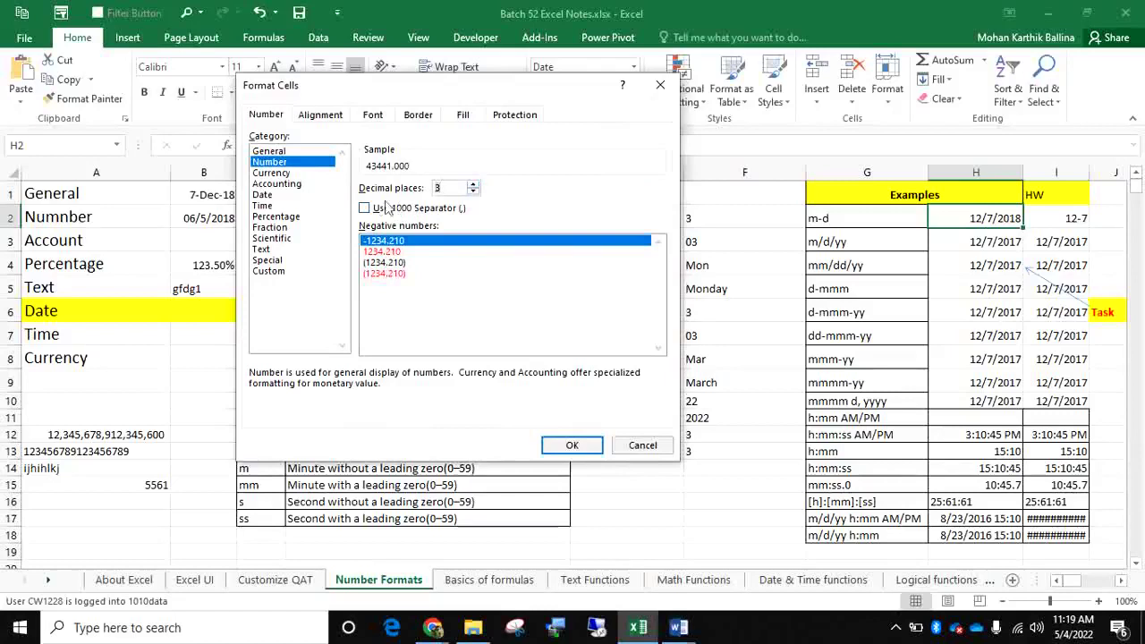
{"action": "left_click", "coordinate": [295, 174]}
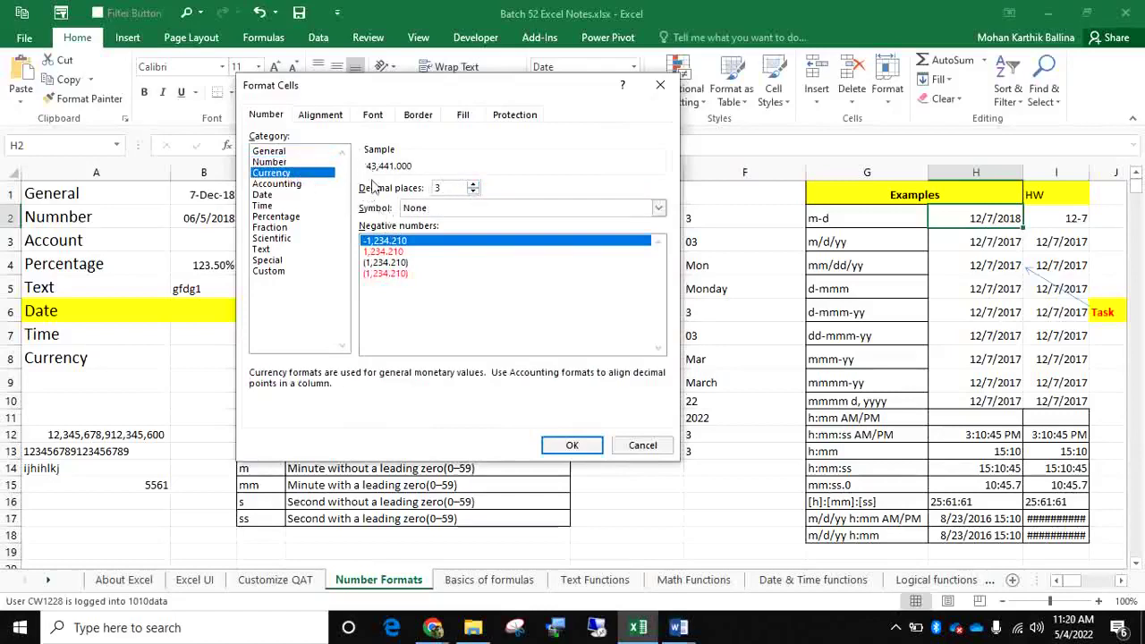
{"action": "left_click", "coordinate": [473, 186]}
{"action": "left_click", "coordinate": [474, 191]}
{"action": "left_click", "coordinate": [474, 192]}
{"action": "left_click", "coordinate": [295, 185]}
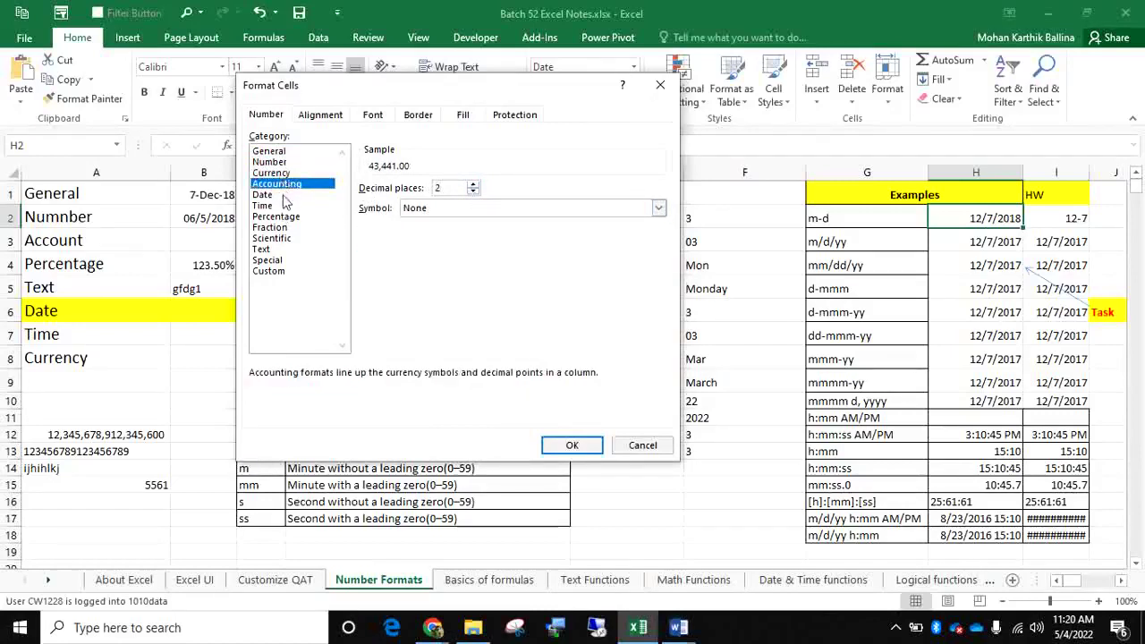
Browse the Date types, then give H2 the custom format mm-dd-yy, showing 12-07-18
{"action": "left_click", "coordinate": [262, 195]}
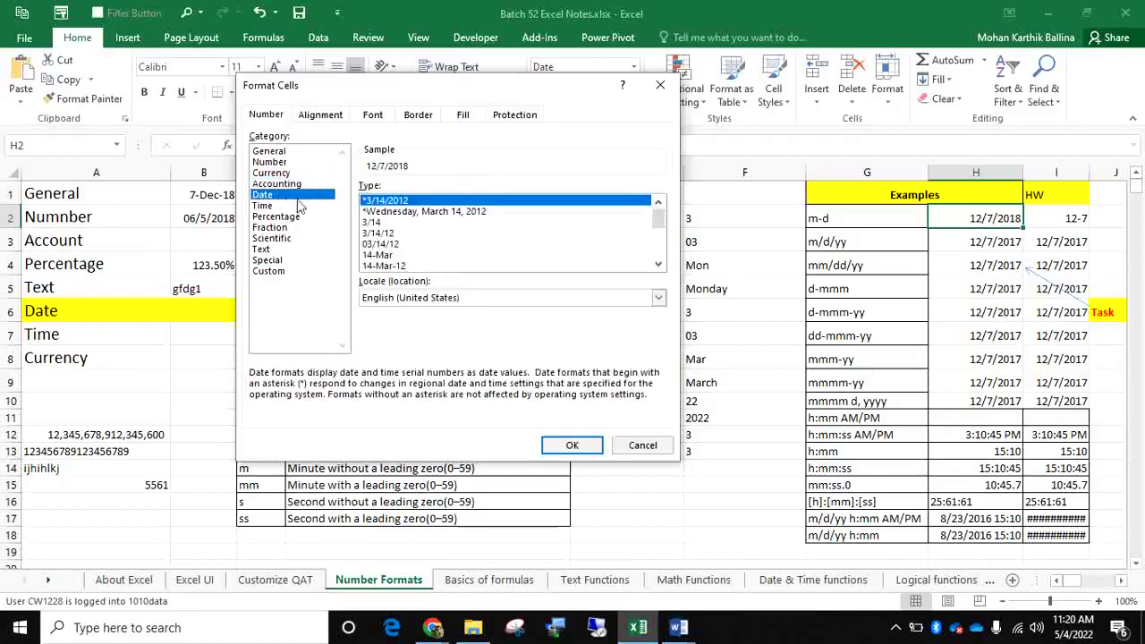
{"action": "mouse_move", "coordinate": [658, 220]}
{"action": "left_mouse_down"}
{"action": "mouse_move", "coordinate": [664, 277]}
{"action": "mouse_move", "coordinate": [659, 215]}
{"action": "left_mouse_up"}
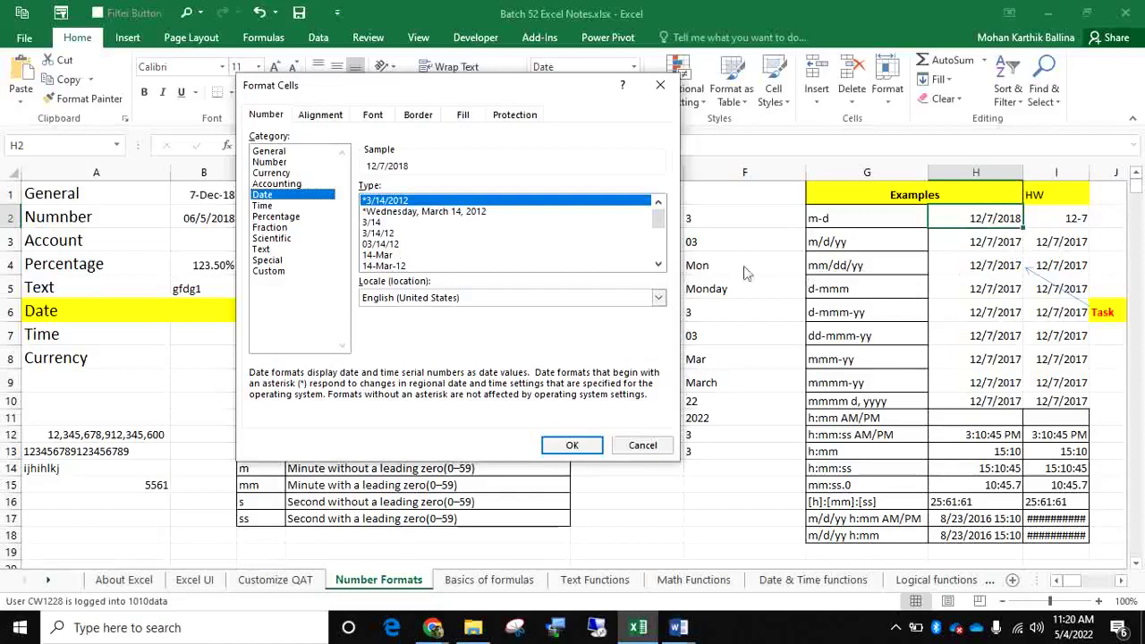
{"action": "mouse_move", "coordinate": [659, 221]}
{"action": "left_mouse_down"}
{"action": "mouse_move", "coordinate": [659, 255]}
{"action": "mouse_move", "coordinate": [659, 207]}
{"action": "left_mouse_up"}
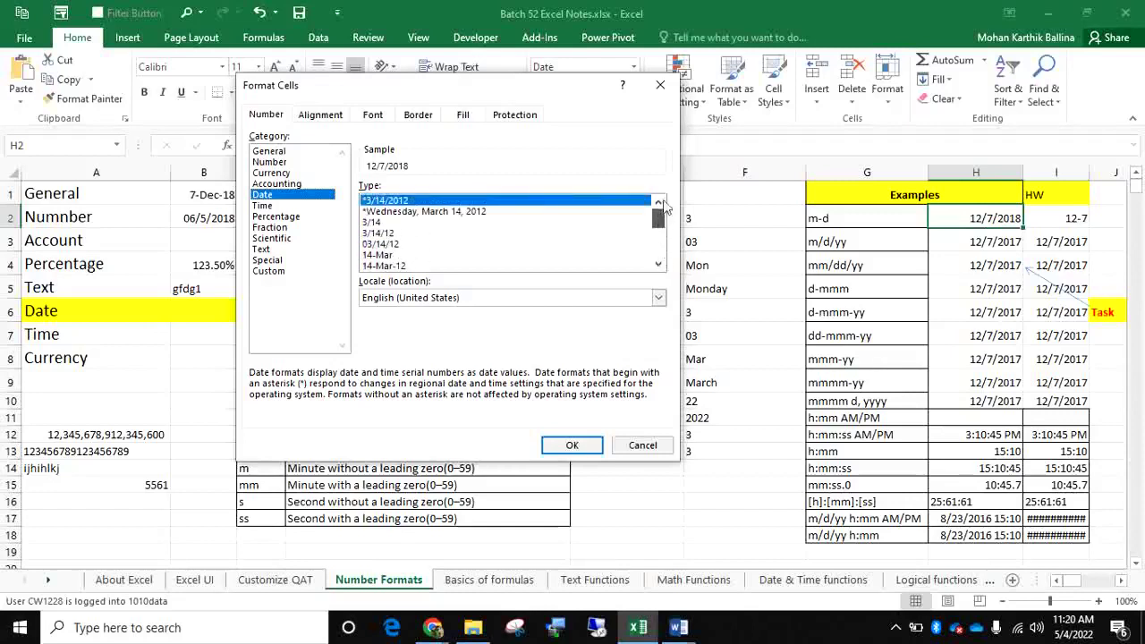
{"action": "left_click", "coordinate": [275, 272]}
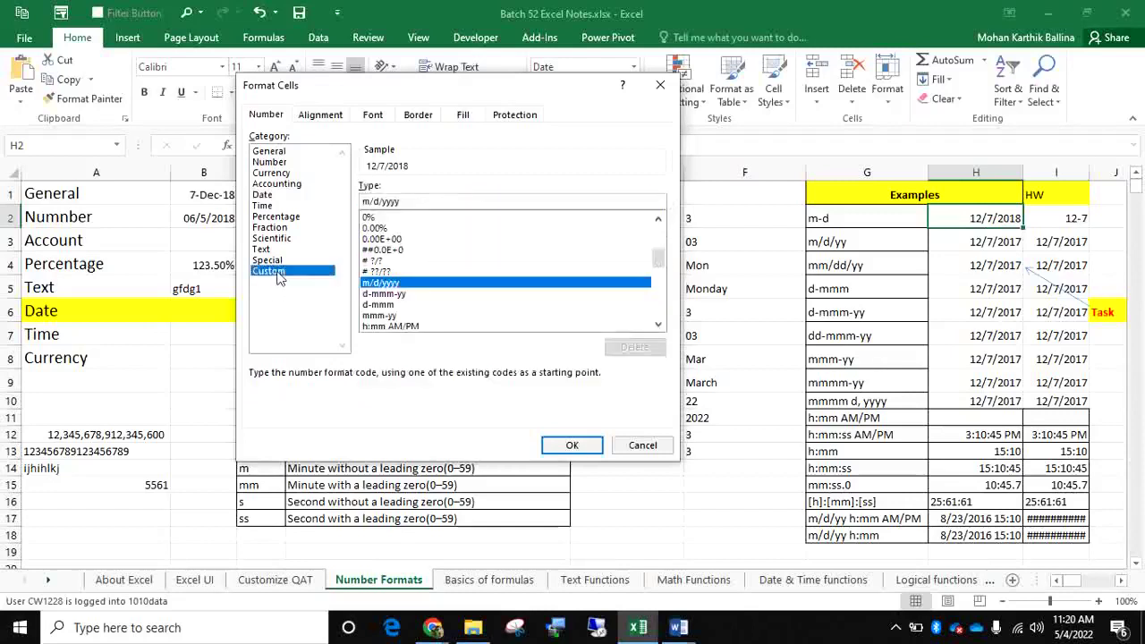
{"action": "left_click_drag", "start_coordinate": [404, 201], "coordinate": [356, 199]}
{"action": "type", "text": "mm-dd-"}
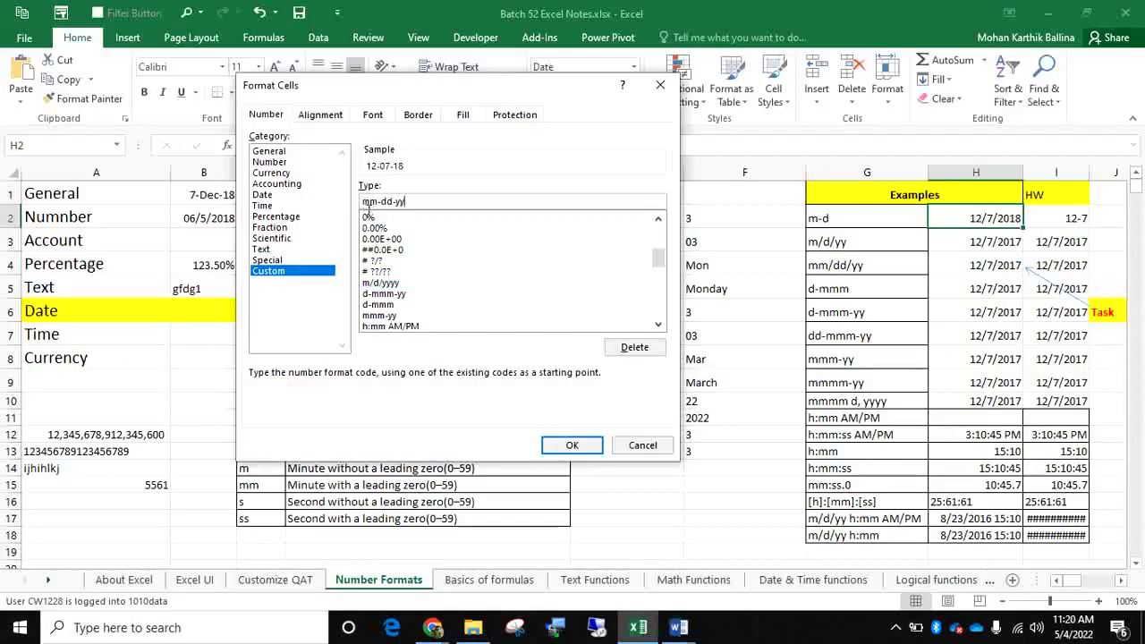
{"action": "left_click", "coordinate": [572, 447]}
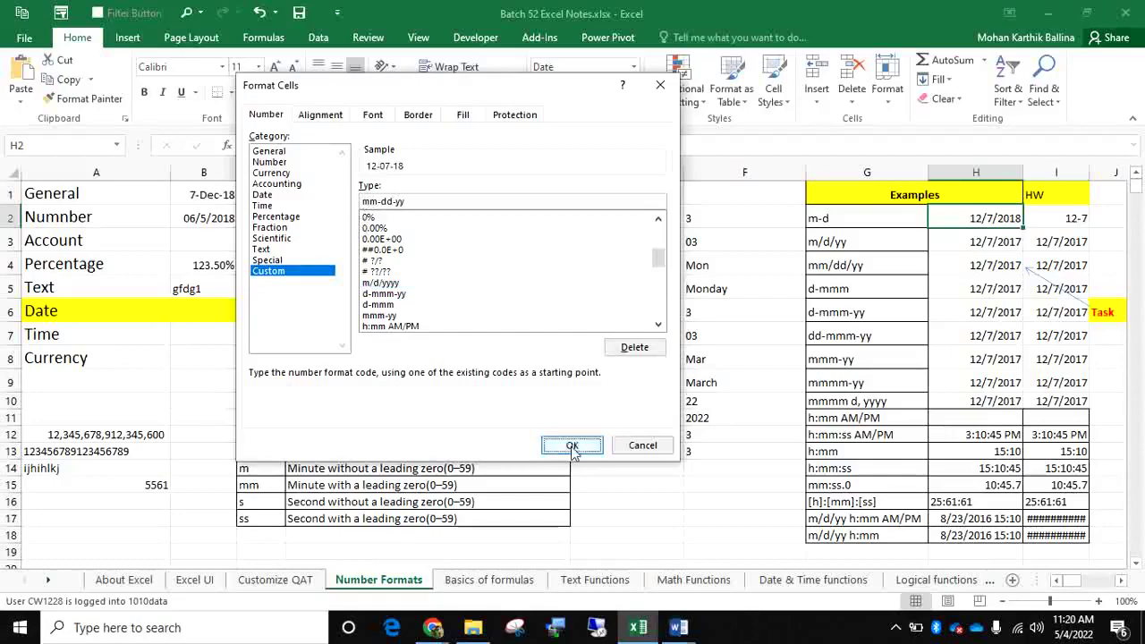
{"action": "left_click", "coordinate": [572, 447]}
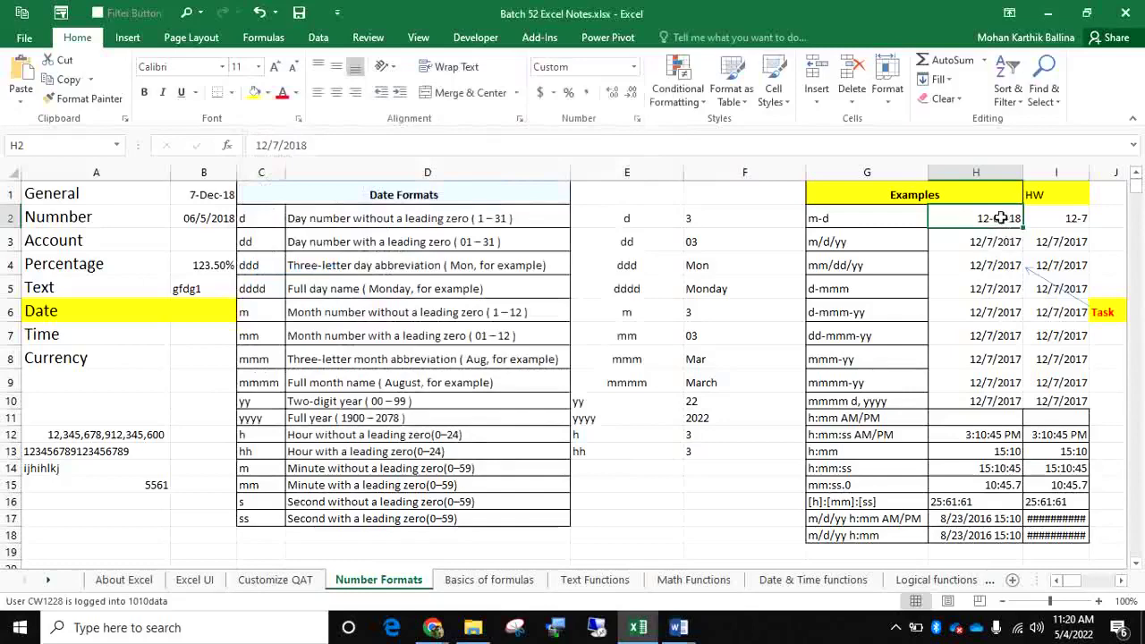
{"action": "left_click", "coordinate": [633, 66]}
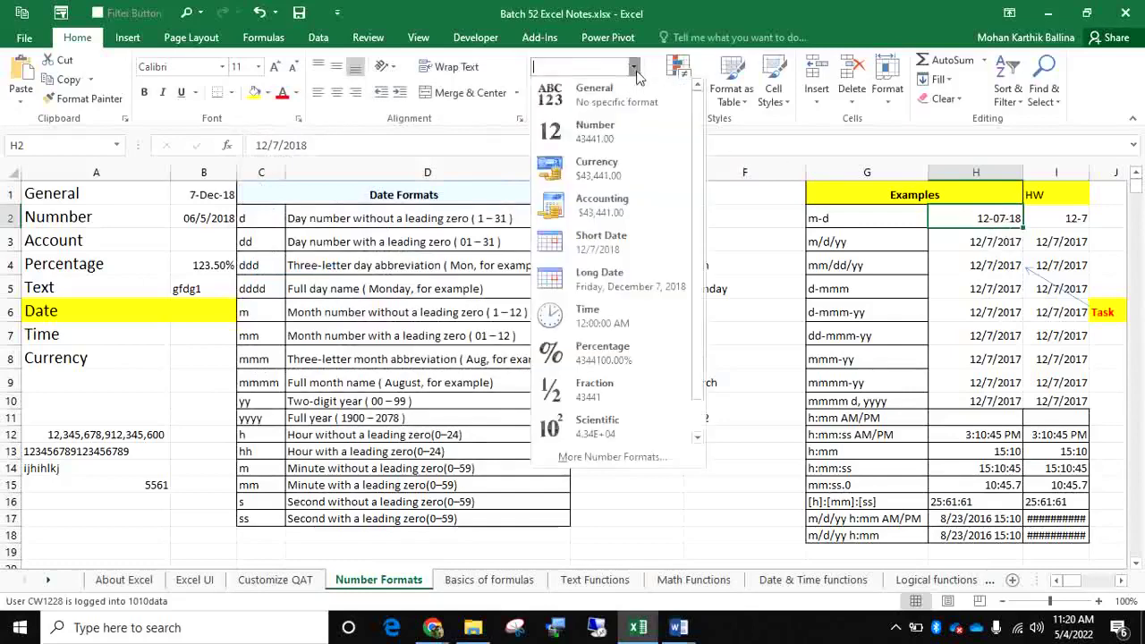
{"action": "left_click", "coordinate": [631, 458]}
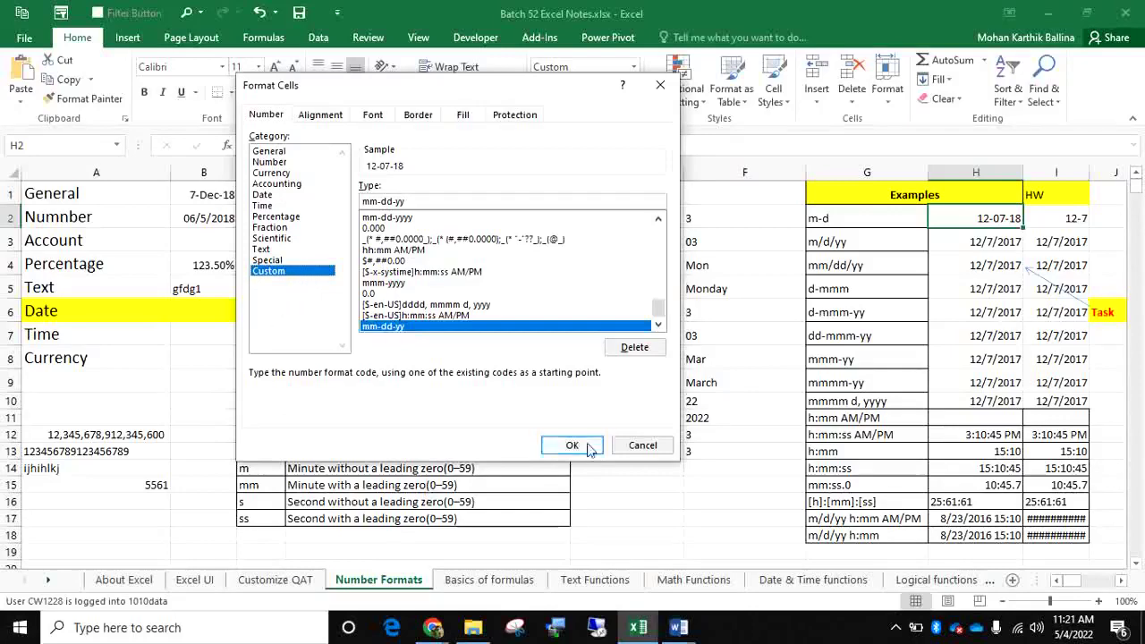
{"action": "left_click", "coordinate": [653, 83]}
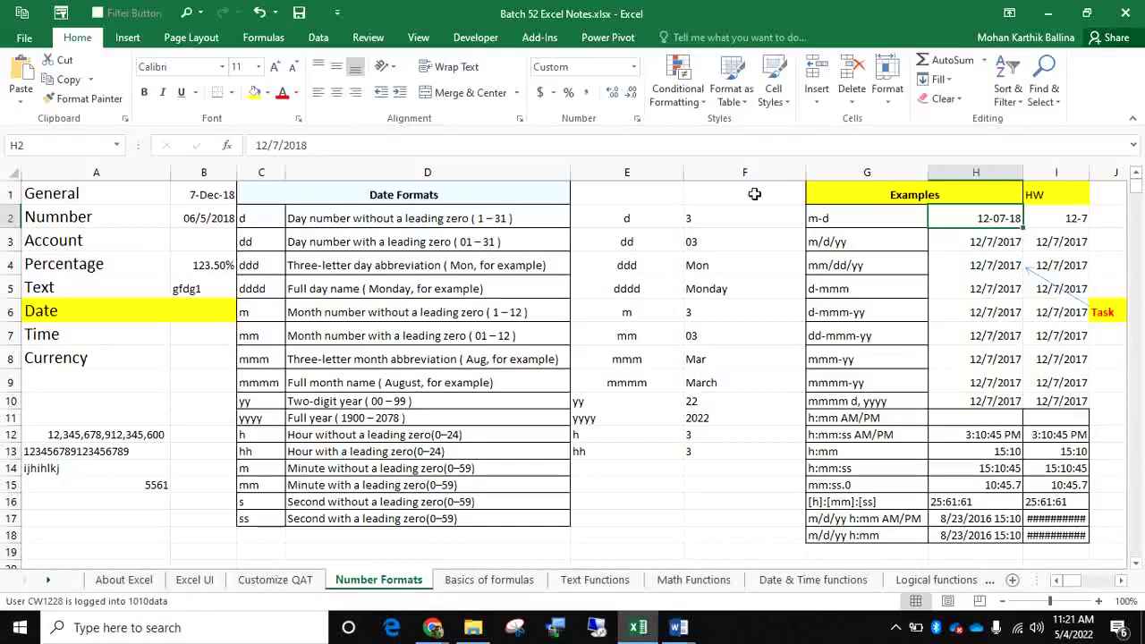
{"action": "mouse_move", "coordinate": [1078, 579]}
{"action": "left_mouse_down"}
{"action": "mouse_move", "coordinate": [1105, 583]}
{"action": "mouse_move", "coordinate": [1089, 581]}
{"action": "left_mouse_up"}
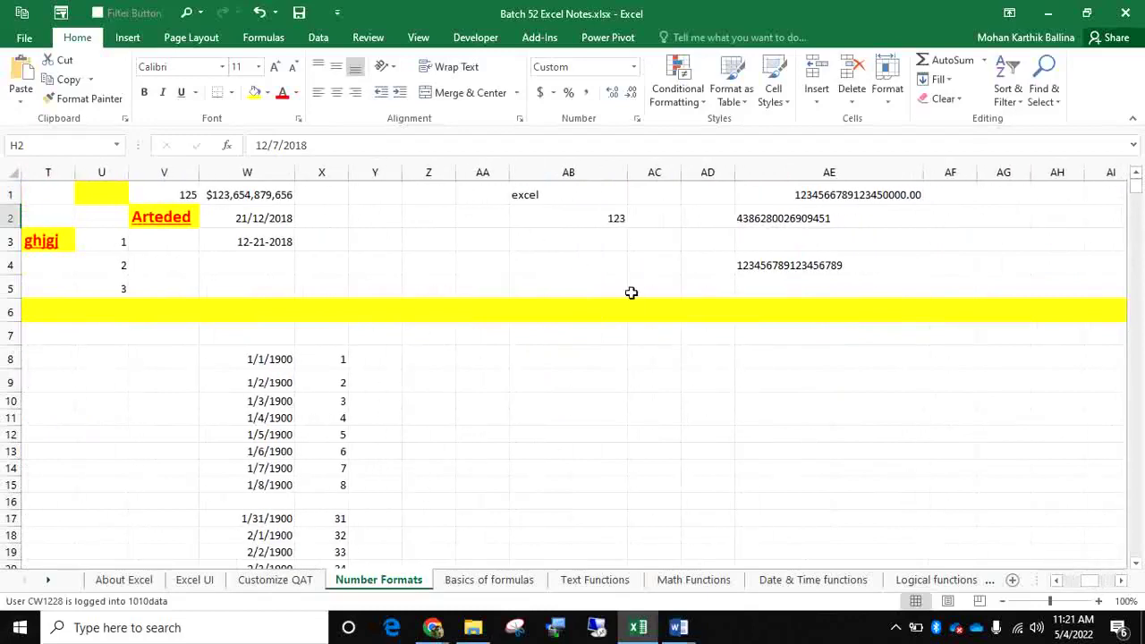
On Basics of formulas, enter the Data heading, Text and Numerical labels in column U, with example Asd@123
{"action": "left_click", "coordinate": [512, 580]}
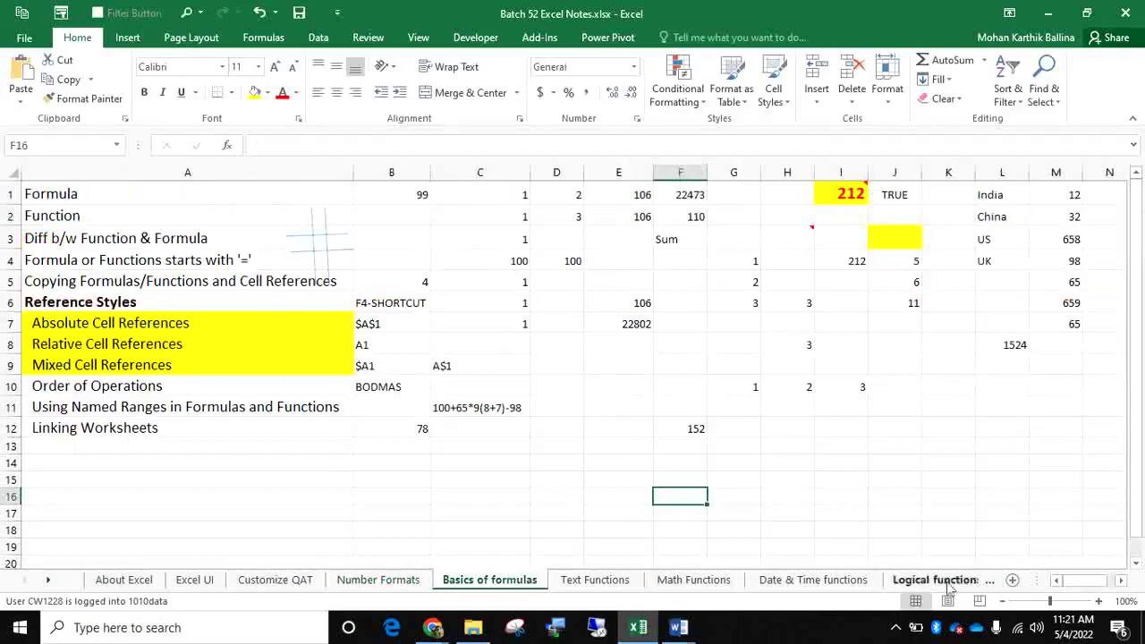
{"action": "left_click_drag", "start_coordinate": [1078, 582], "coordinate": [1096, 586]}
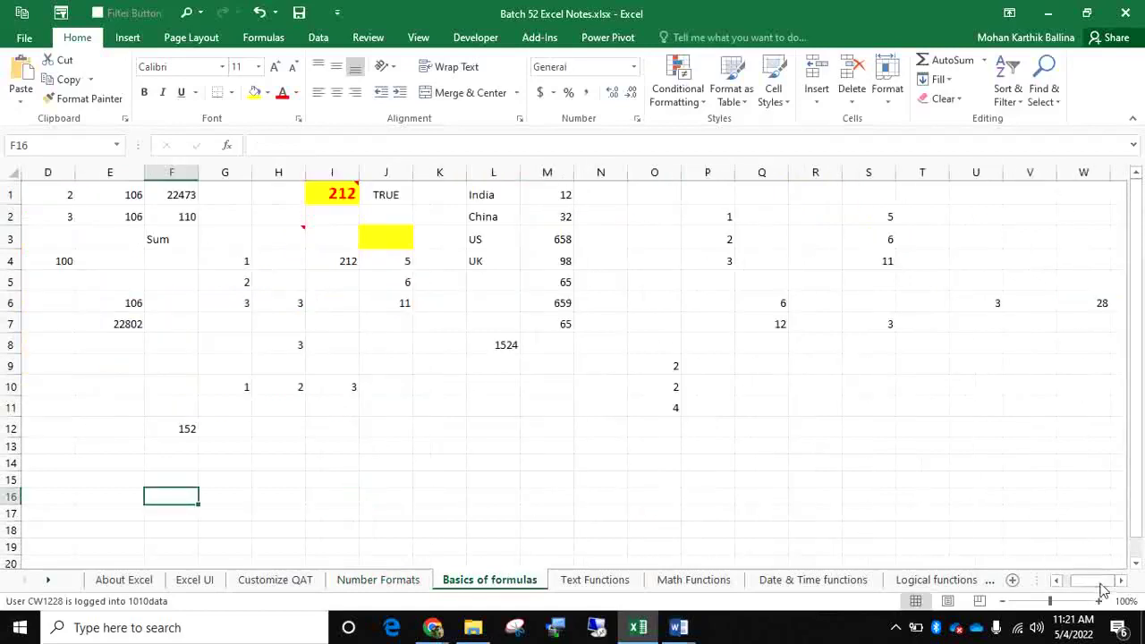
{"action": "left_click", "coordinate": [976, 191]}
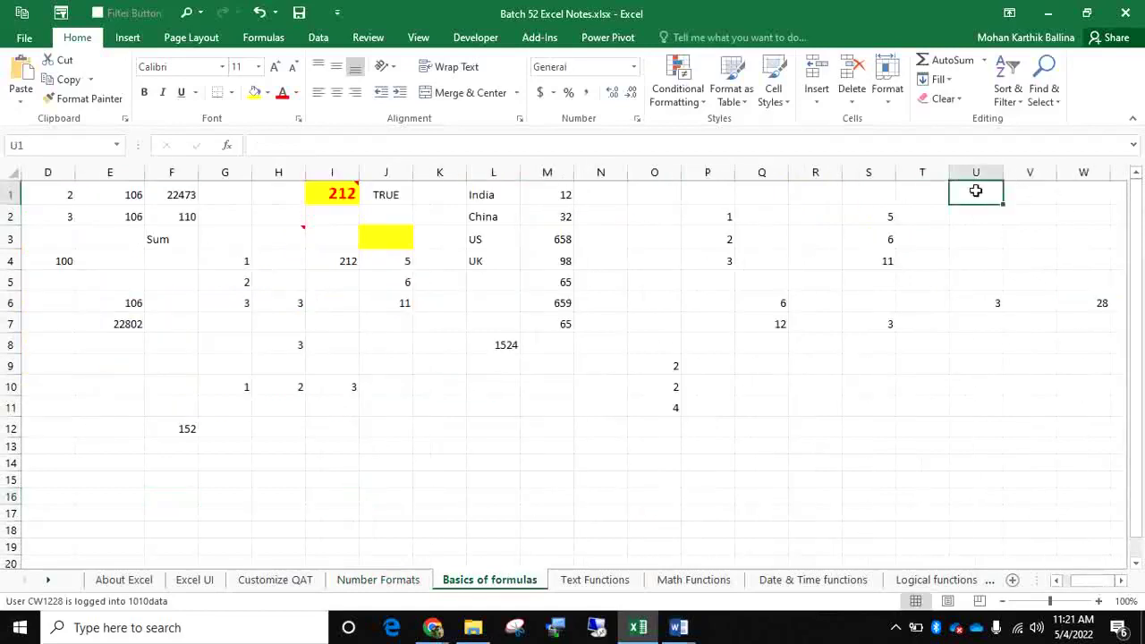
{"action": "type", "text": "Data"}
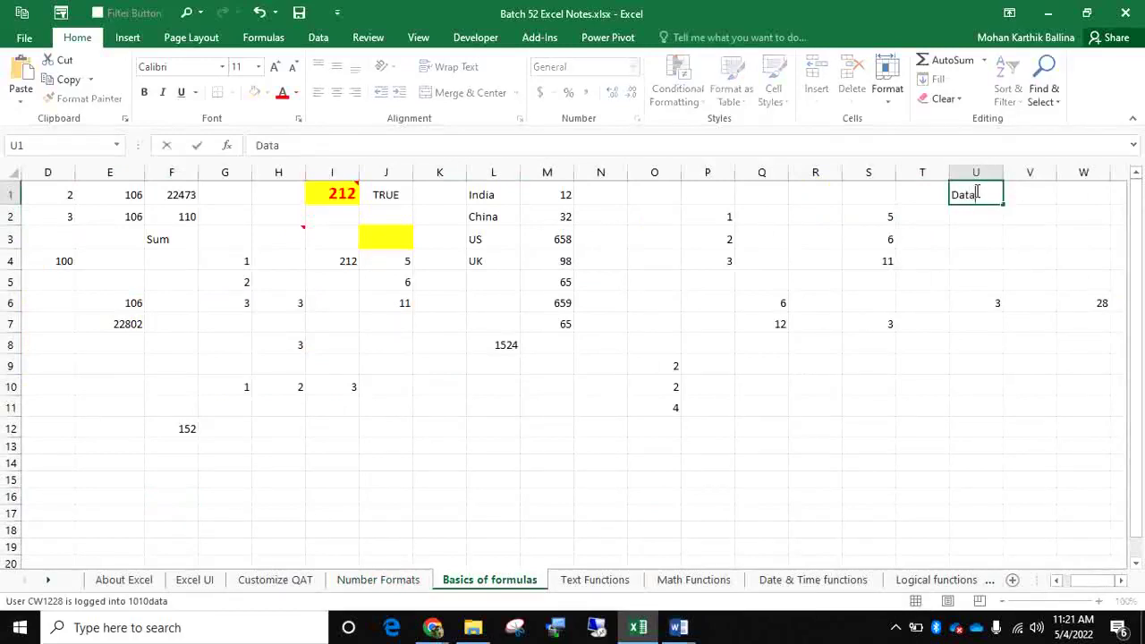
{"action": "key", "text": "Return"}
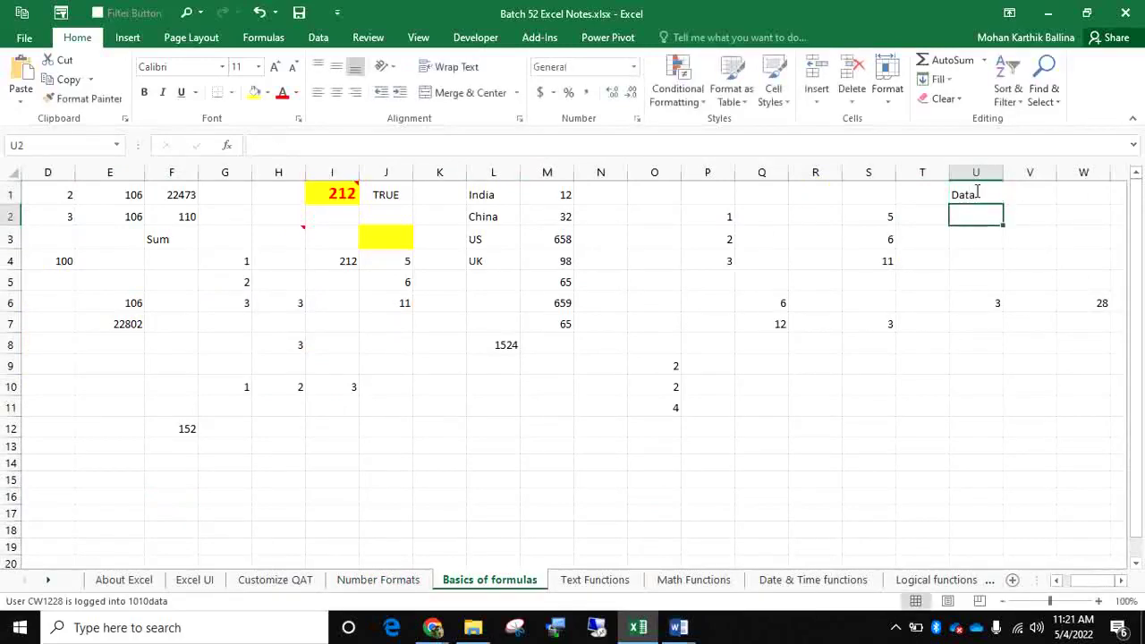
{"action": "type", "text": "Text"}
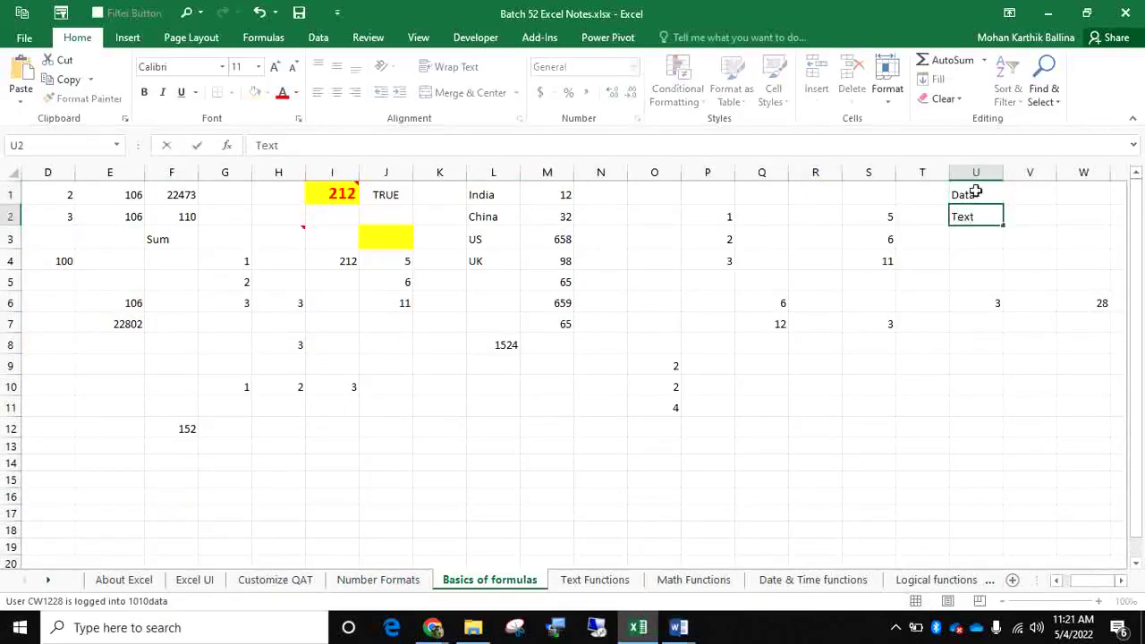
{"action": "key", "text": "Return"}
{"action": "type", "text": "Numerical"}
{"action": "key", "text": "Tab"}
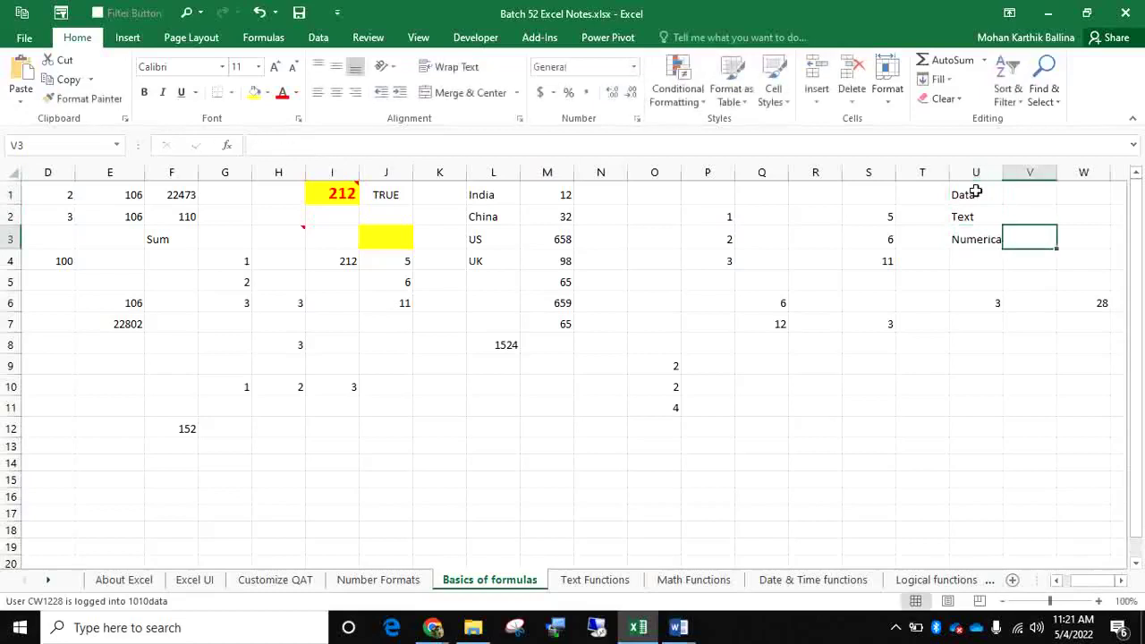
{"action": "key", "text": "Up"}
{"action": "type", "text": "Asd@123"}
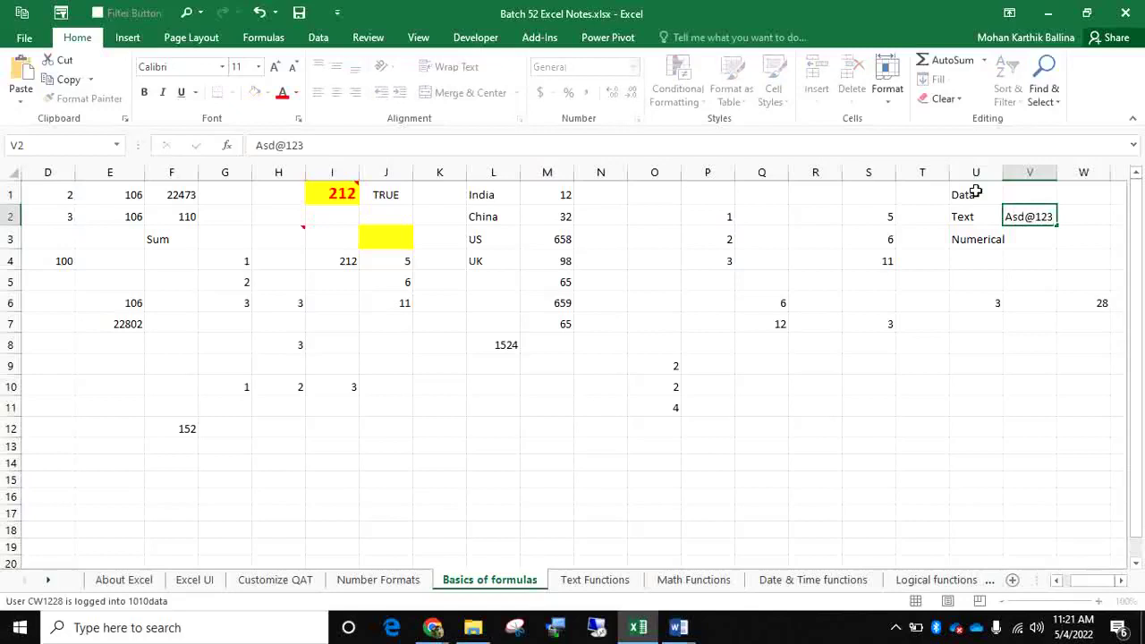
{"action": "key", "text": "Return"}
{"action": "key", "text": "Left"}
{"action": "key", "text": "Down"}
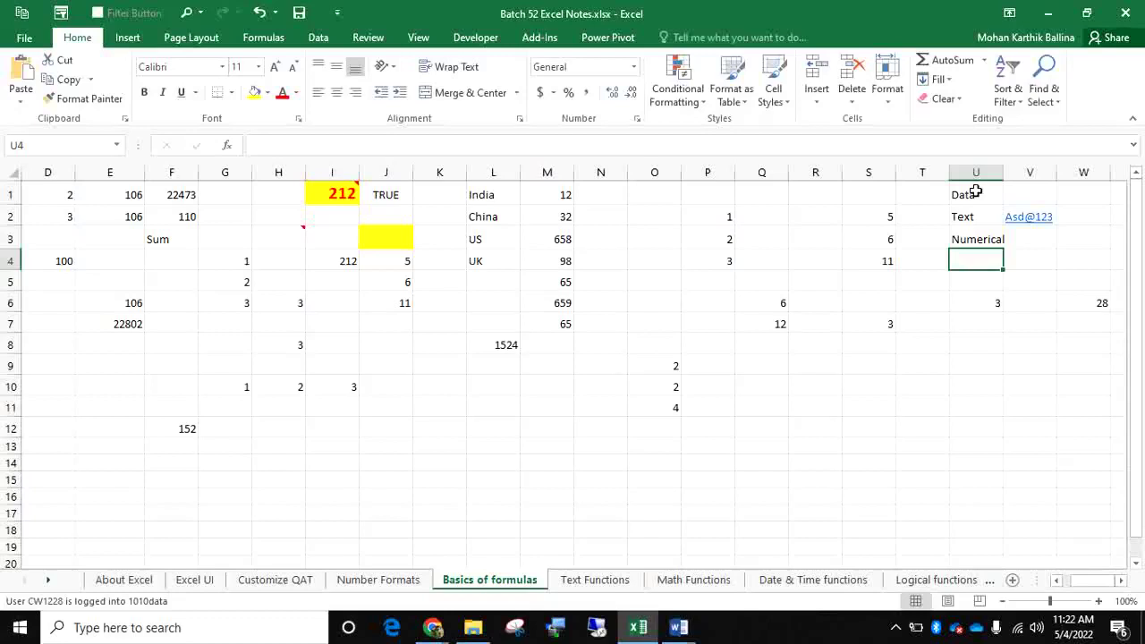
Add the Percentages, Decimals, Currency and Date labels below and autofit column U
{"action": "key", "text": "F2"}
{"action": "type", "text": "Pe"}
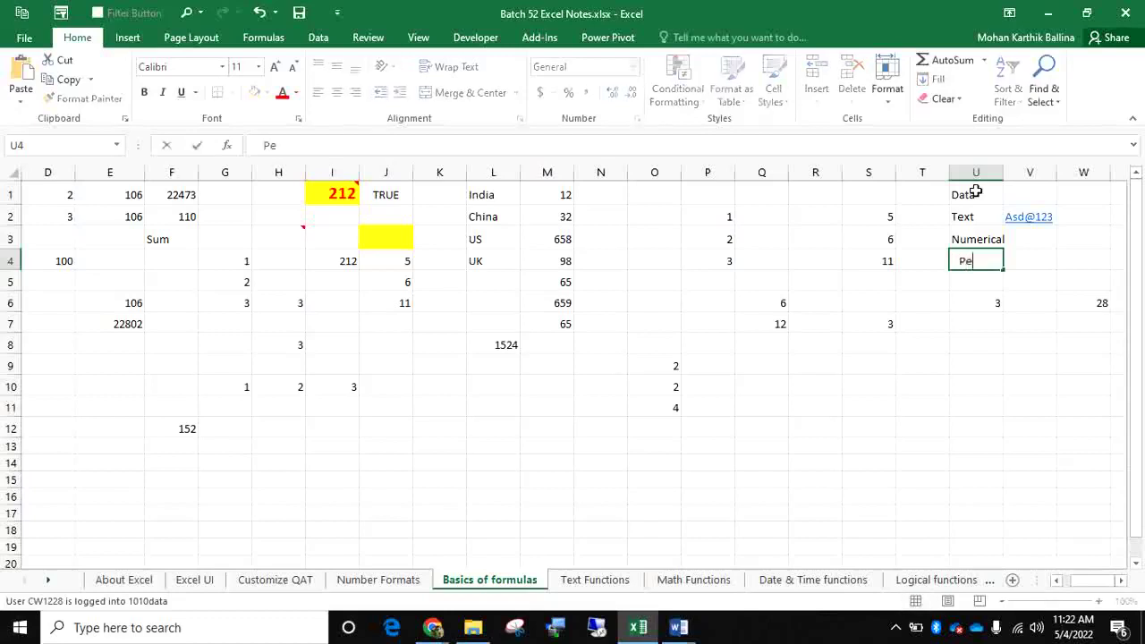
{"action": "type", "text": "rcentages"}
{"action": "key", "text": "Return"}
{"action": "key", "text": "F2"}
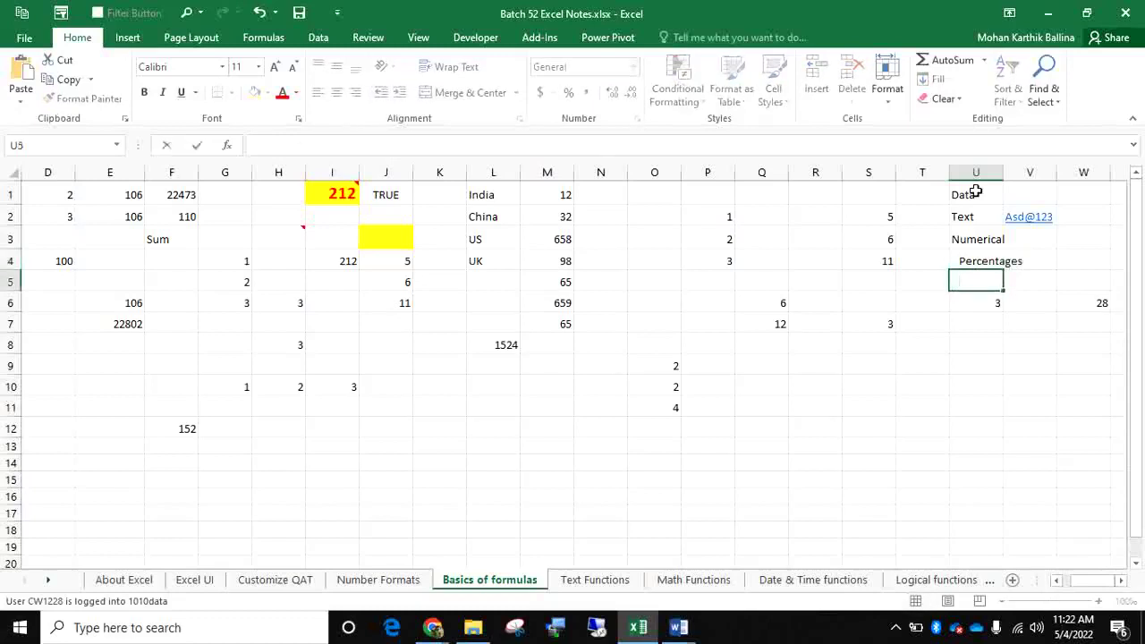
{"action": "type", "text": "Decimals"}
{"action": "key", "text": "Return"}
{"action": "key", "text": "BackSpace"}
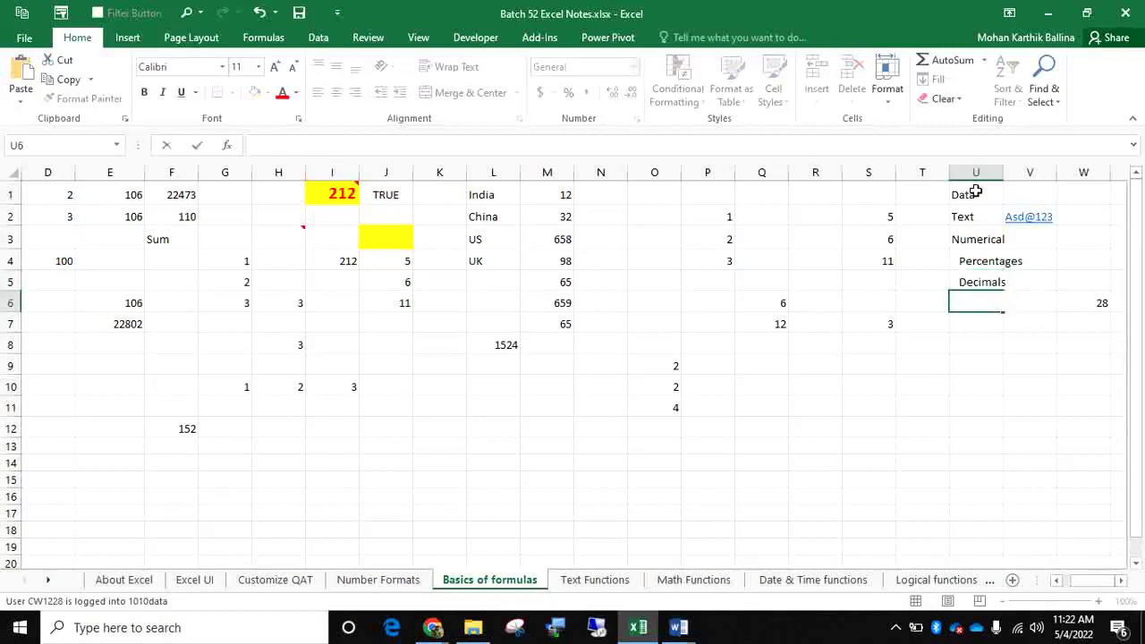
{"action": "type", "text": "Currency"}
{"action": "key", "text": "Return"}
{"action": "key", "text": "BackSpace"}
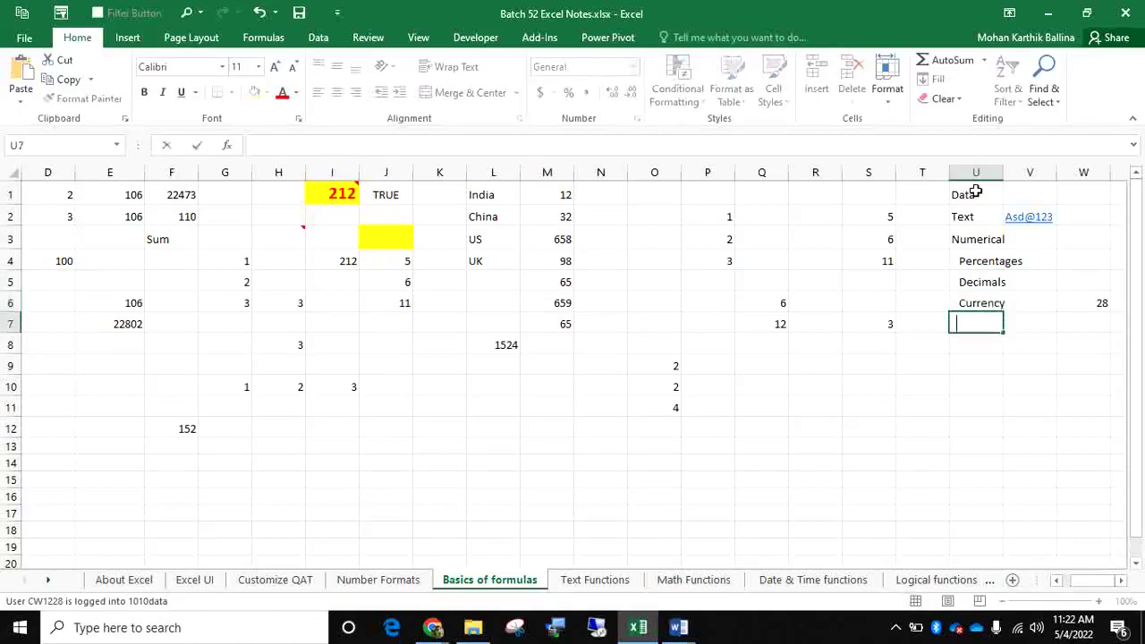
{"action": "type", "text": "Date"}
{"action": "key", "text": "Return"}
{"action": "key", "text": "Right"}
{"action": "key", "text": "Up"}
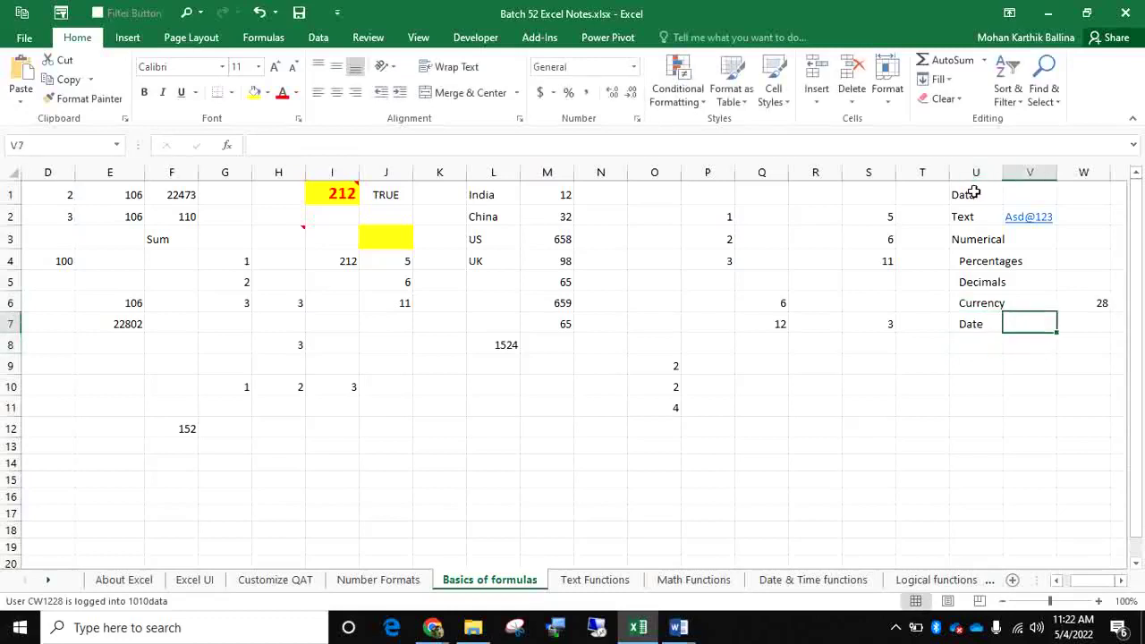
{"action": "double_click", "coordinate": [1006, 170]}
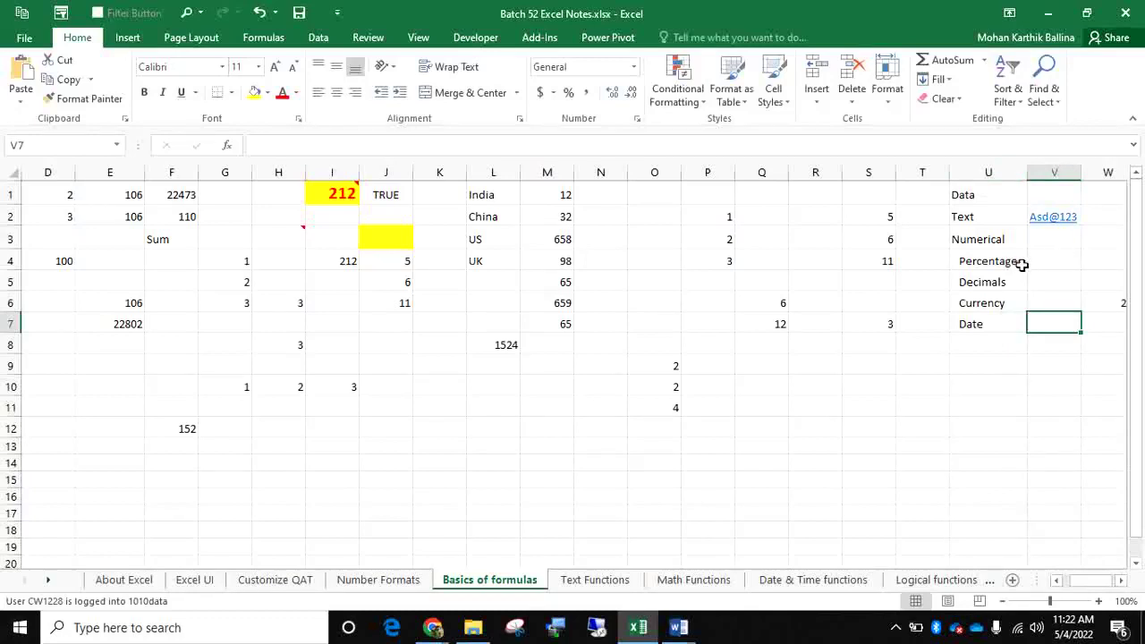
Enter 12 in V4 and the formula =V4/2 beside it, showing 6
{"action": "left_click", "coordinate": [1037, 264]}
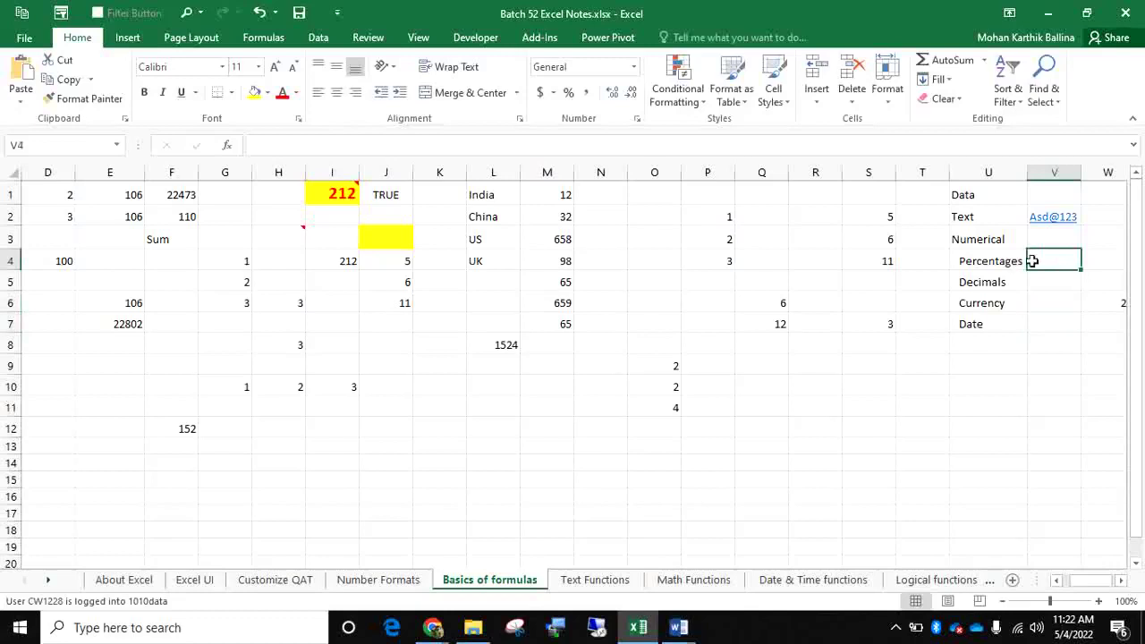
{"action": "type", "text": "12"}
{"action": "key", "text": "Tab"}
{"action": "key", "text": "Tab"}
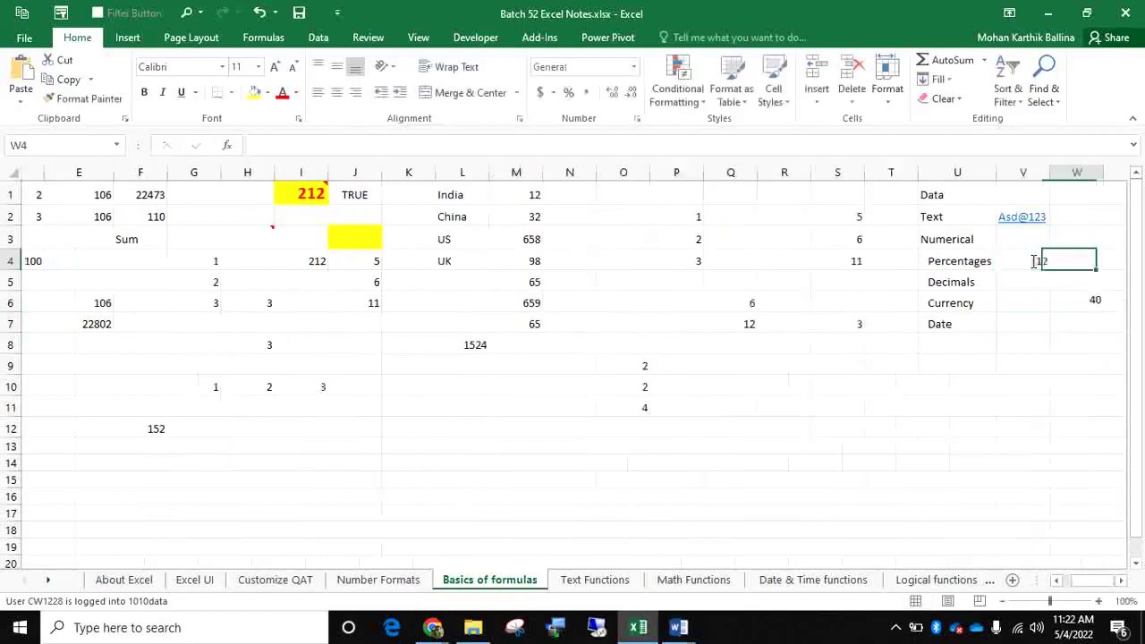
{"action": "key", "text": "Left"}
{"action": "type", "text": "="}
{"action": "key", "text": "Left"}
{"action": "key", "text": "Left"}
{"action": "type", "text": "/"}
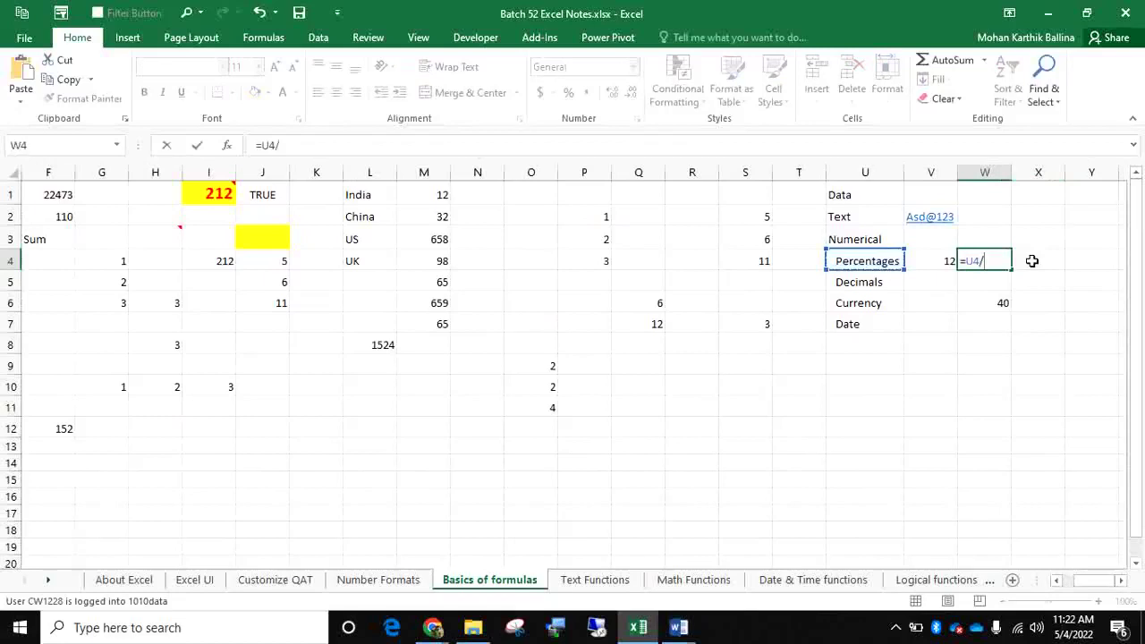
{"action": "key", "text": "BackSpace"}
{"action": "key", "text": "BackSpace"}
{"action": "type", "text": "3/"}
{"action": "key", "text": "BackSpace"}
{"action": "key", "text": "BackSpace"}
{"action": "key", "text": "BackSpace"}
{"action": "key", "text": "Left"}
{"action": "type", "text": "/2"}
{"action": "key", "text": "Return"}
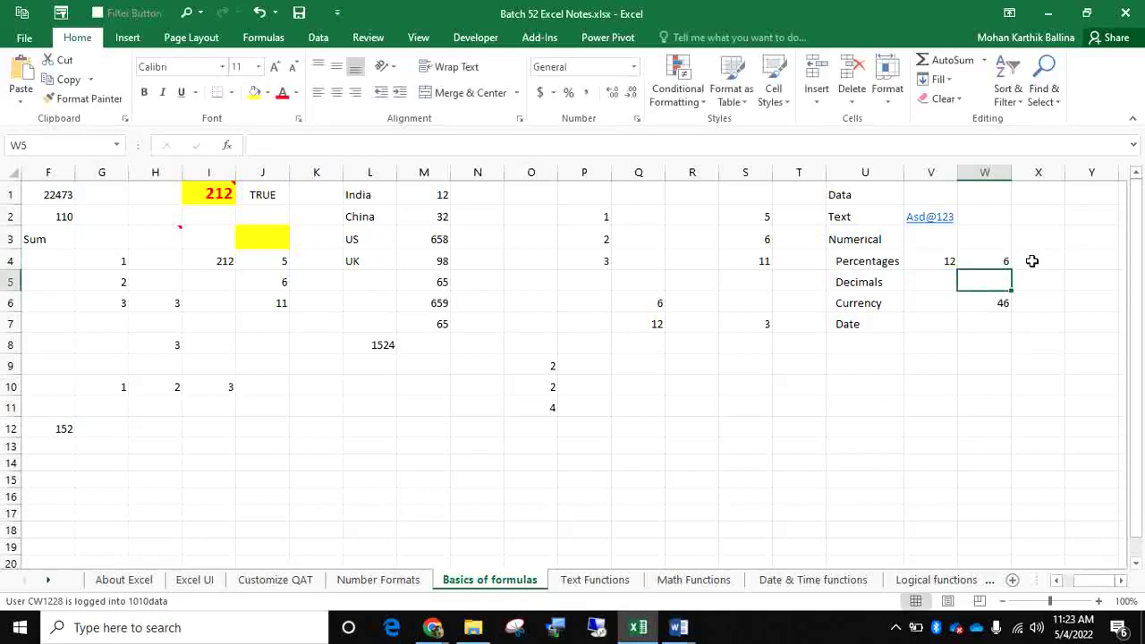
Insert today's date 5/4/2022 in V7 with Ctrl+; and =V7+2 beside it, giving 5/6/2022
{"action": "key", "text": "Left"}
{"action": "key", "text": "Down"}
{"action": "key", "text": "Down"}
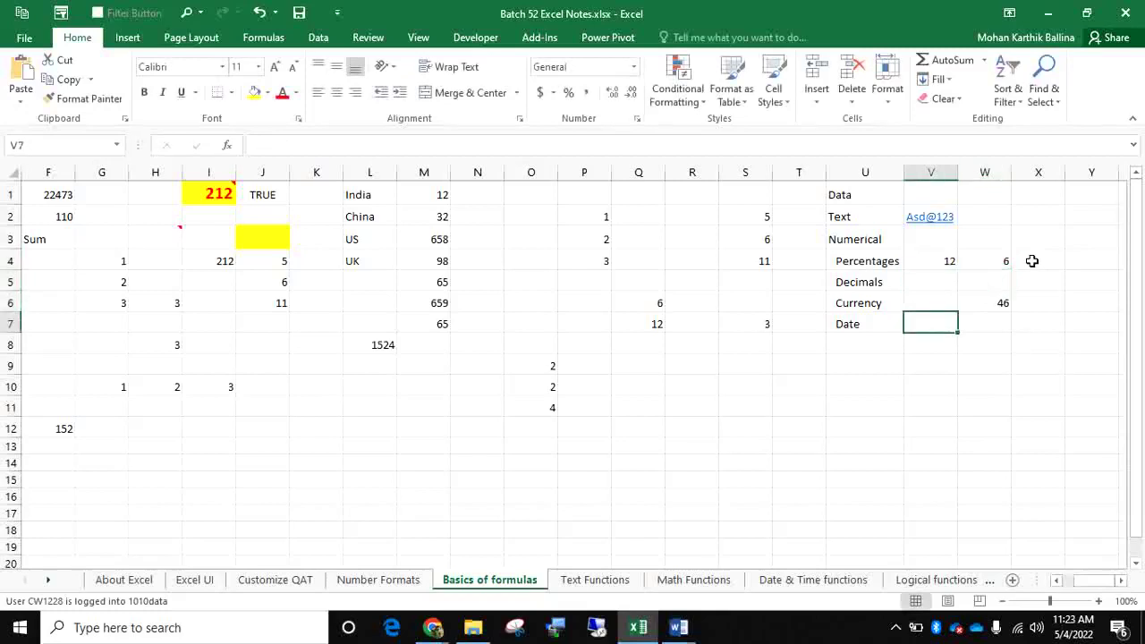
{"action": "key", "text": "ctrl+semicolon"}
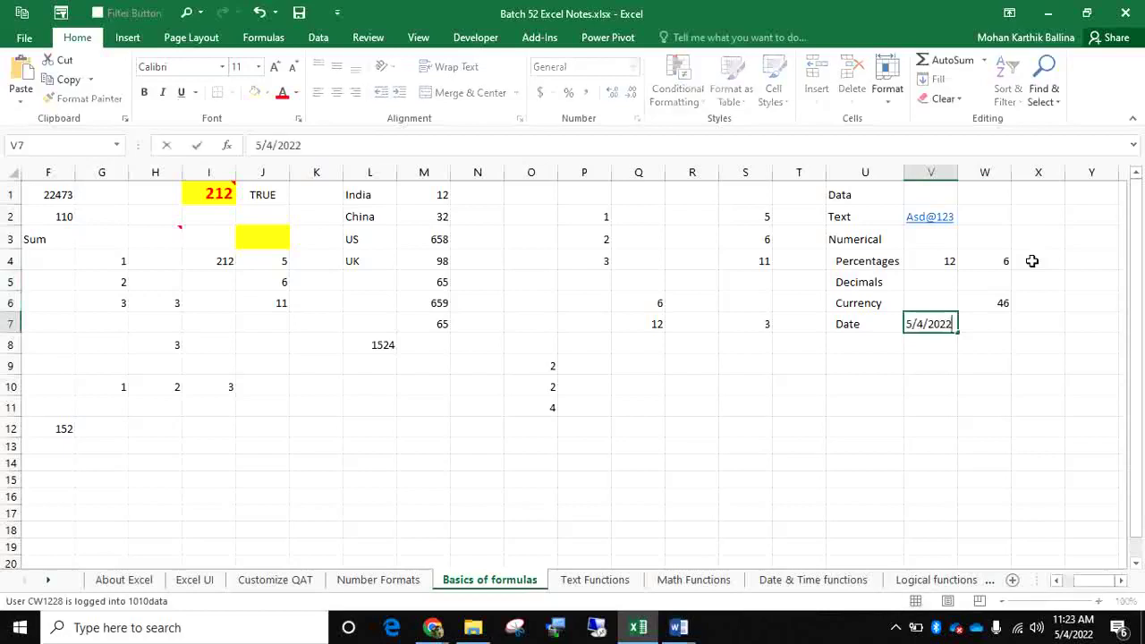
{"action": "key", "text": "Tab"}
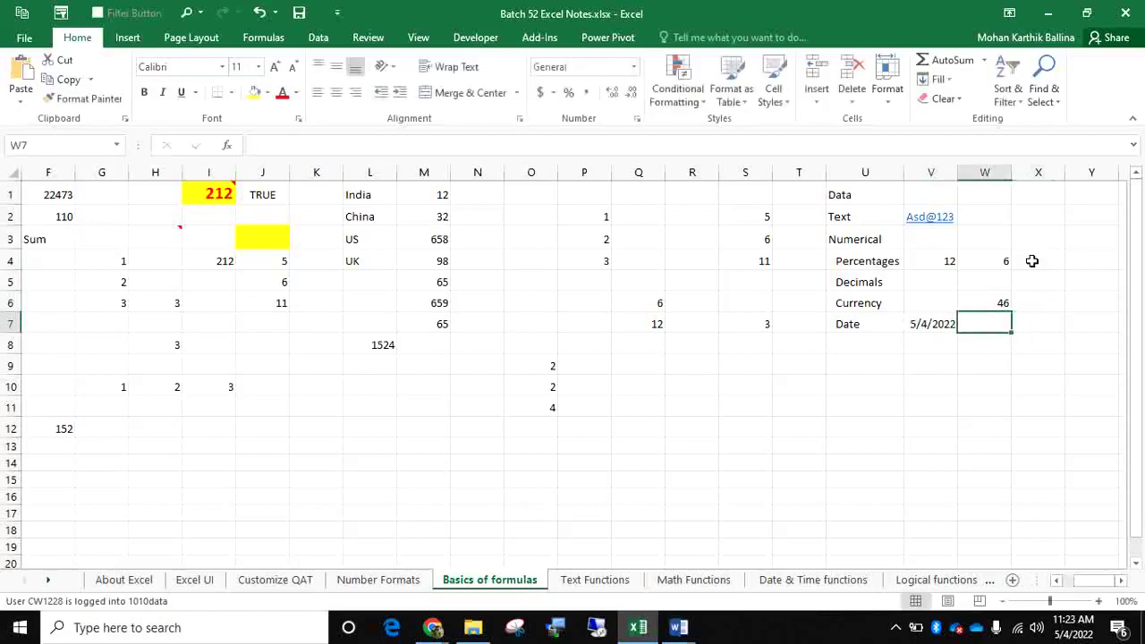
{"action": "type", "text": "="}
{"action": "key", "text": "Left"}
{"action": "type", "text": "+2"}
{"action": "key", "text": "Return"}
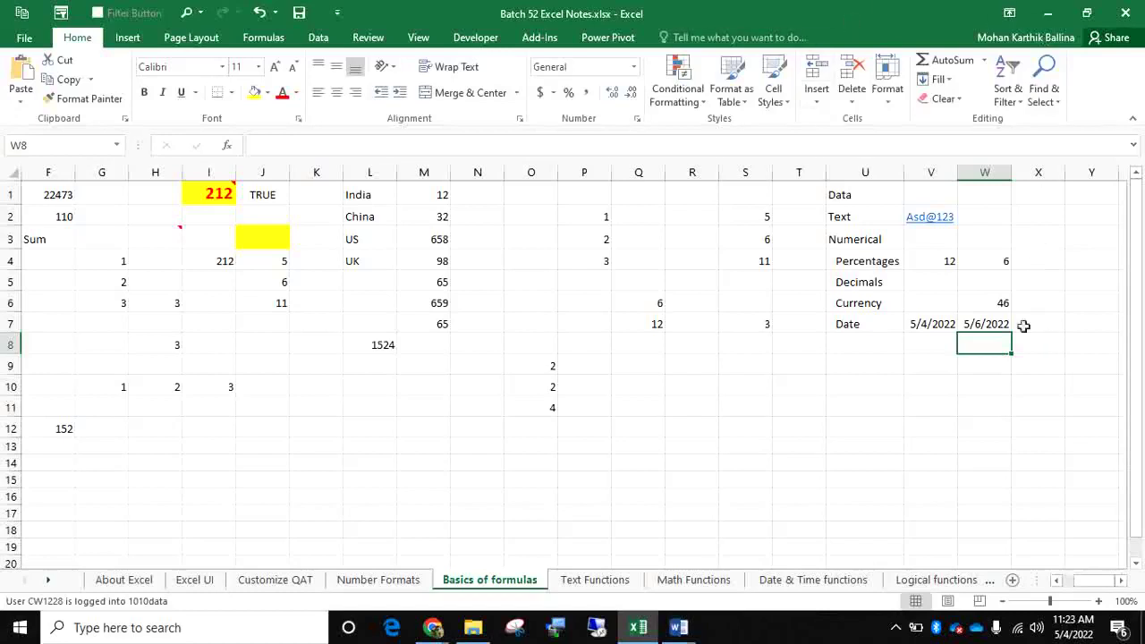
{"action": "left_click", "coordinate": [853, 212]}
Select U2:W7, browse the Formulas tab's More Functions categories, then select O1:P9
{"action": "left_click_drag", "start_coordinate": [853, 212], "coordinate": [1009, 324]}
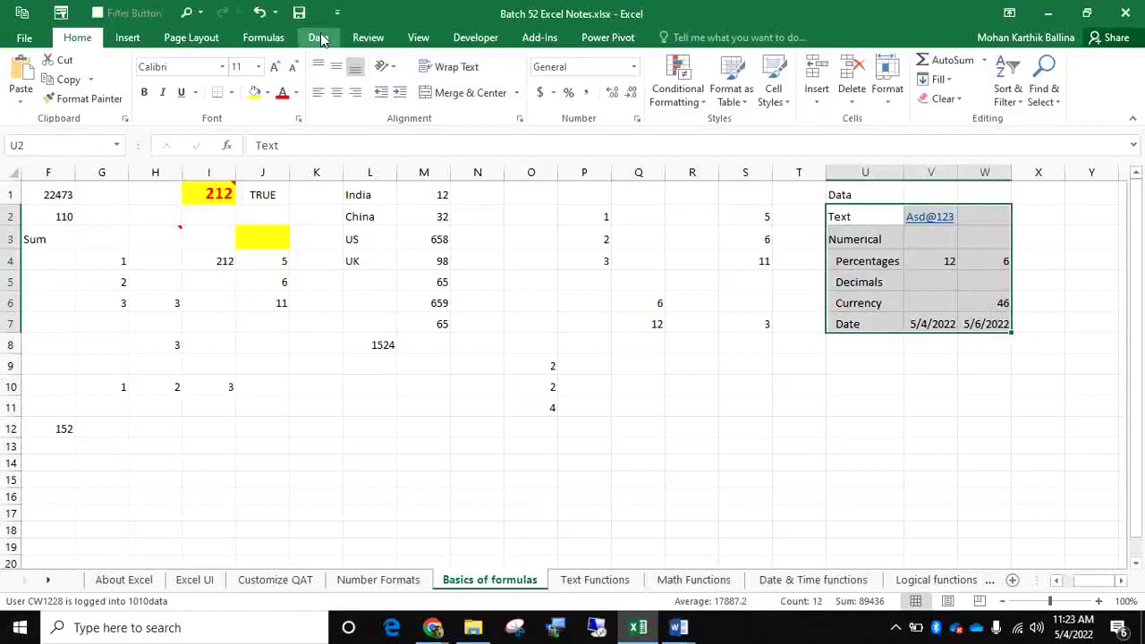
{"action": "left_click", "coordinate": [281, 39]}
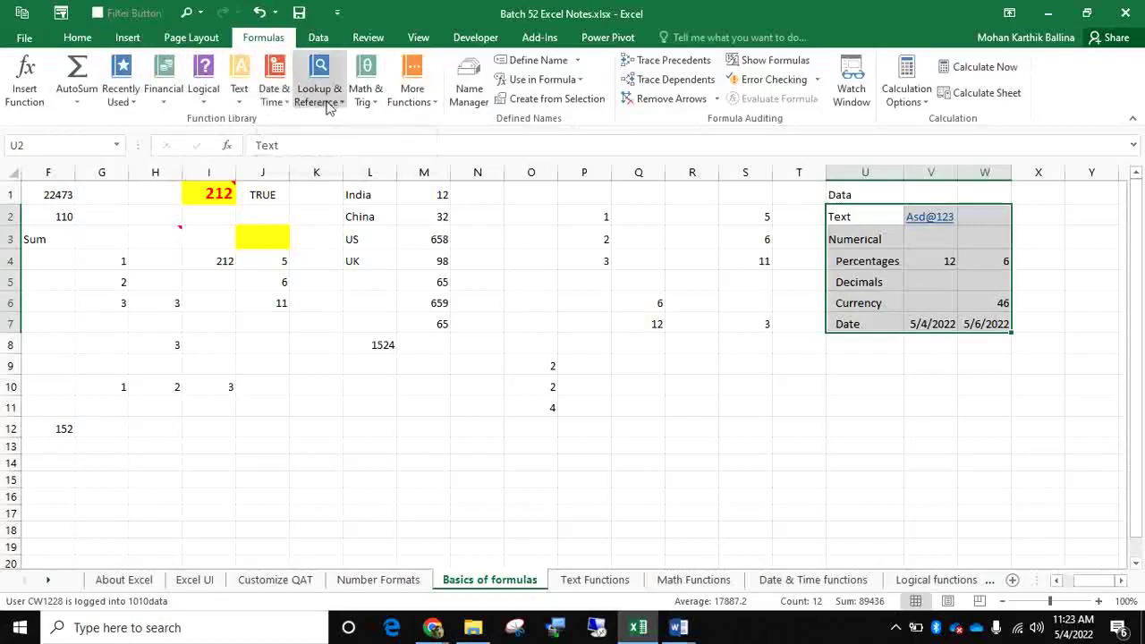
{"action": "left_click", "coordinate": [409, 94]}
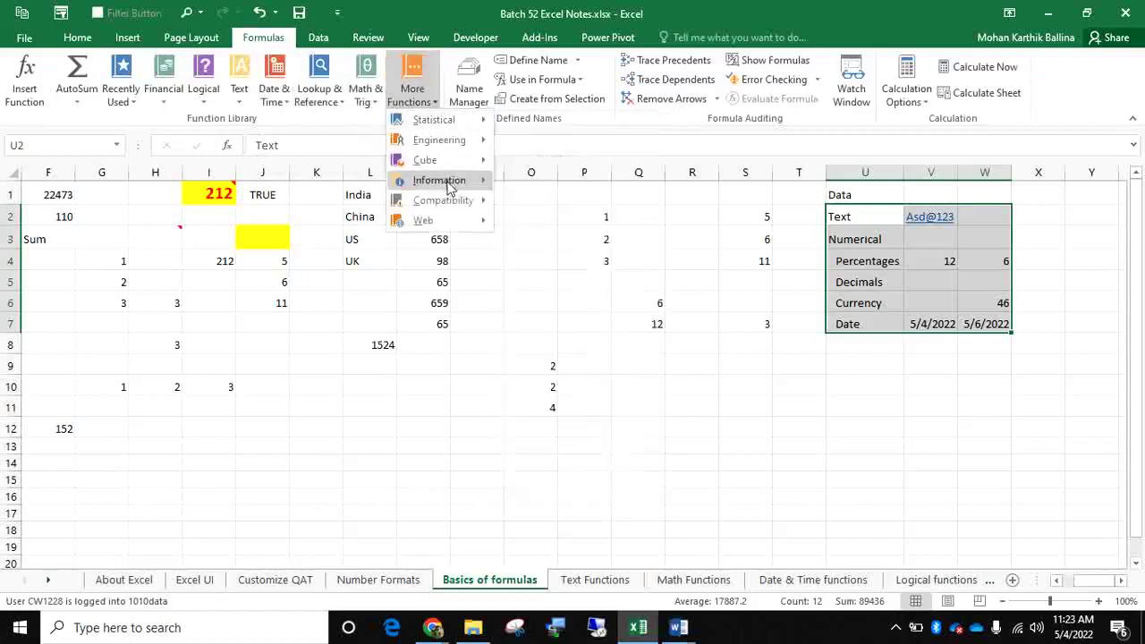
{"action": "left_click", "coordinate": [175, 120]}
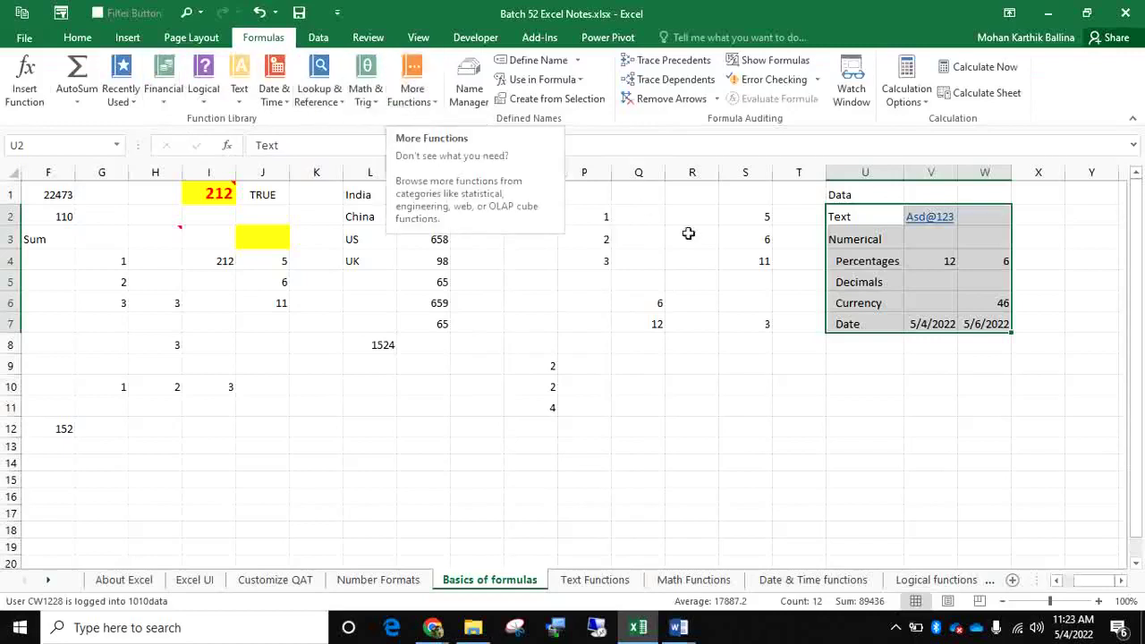
{"action": "left_click_drag", "start_coordinate": [541, 192], "coordinate": [558, 360]}
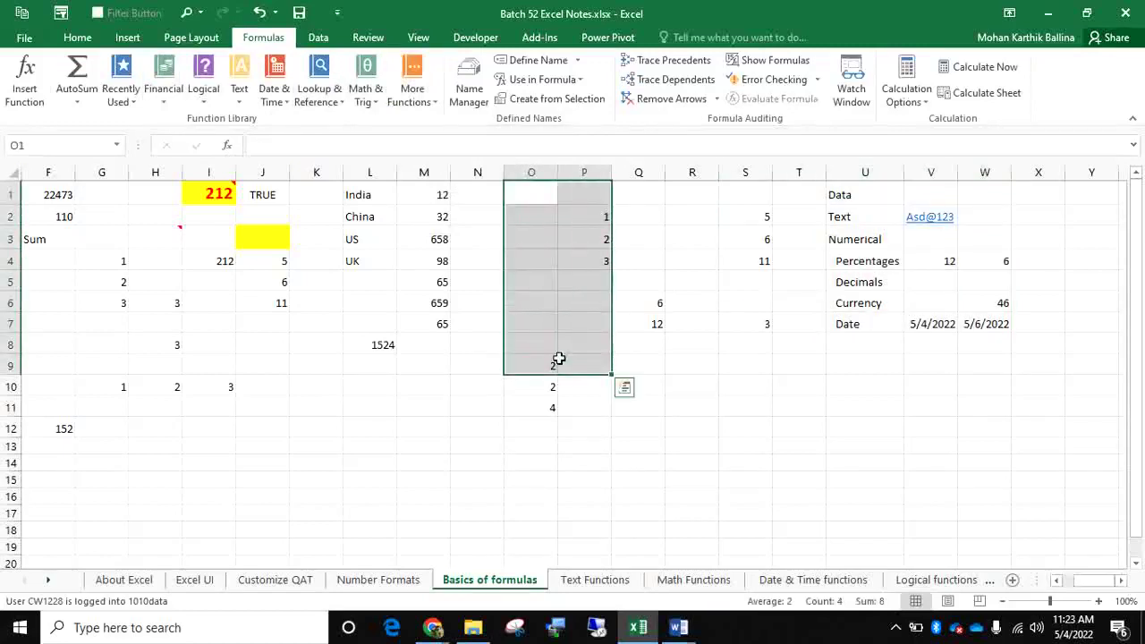
{"action": "left_click", "coordinate": [519, 204]}
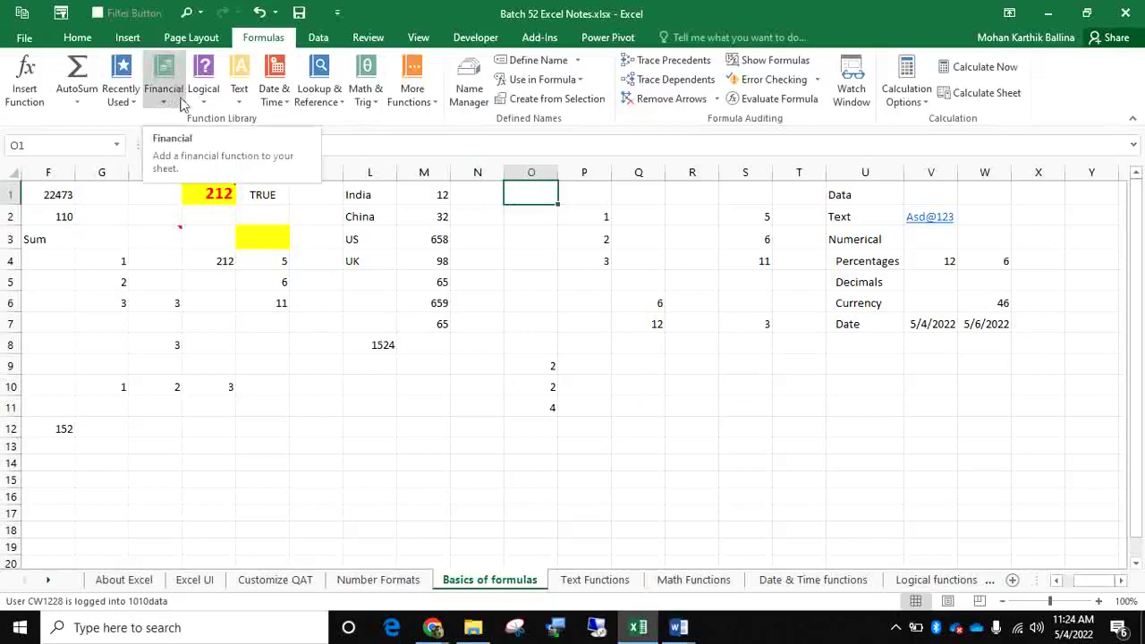
{"action": "left_click", "coordinate": [382, 170]}
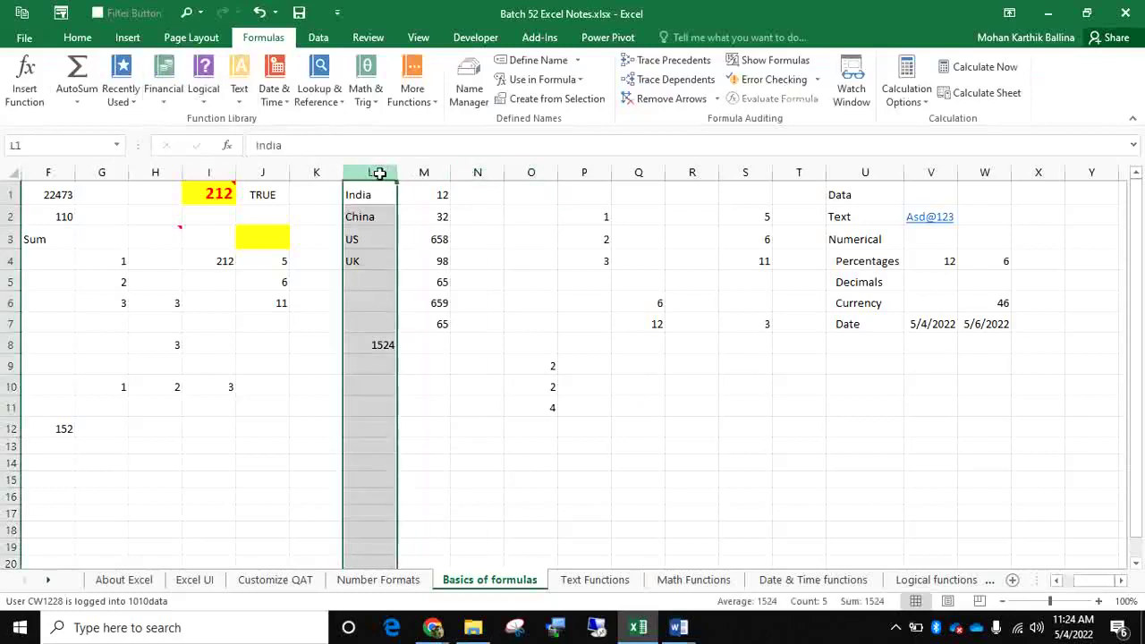
{"action": "left_click_drag", "start_coordinate": [380, 193], "coordinate": [384, 256]}
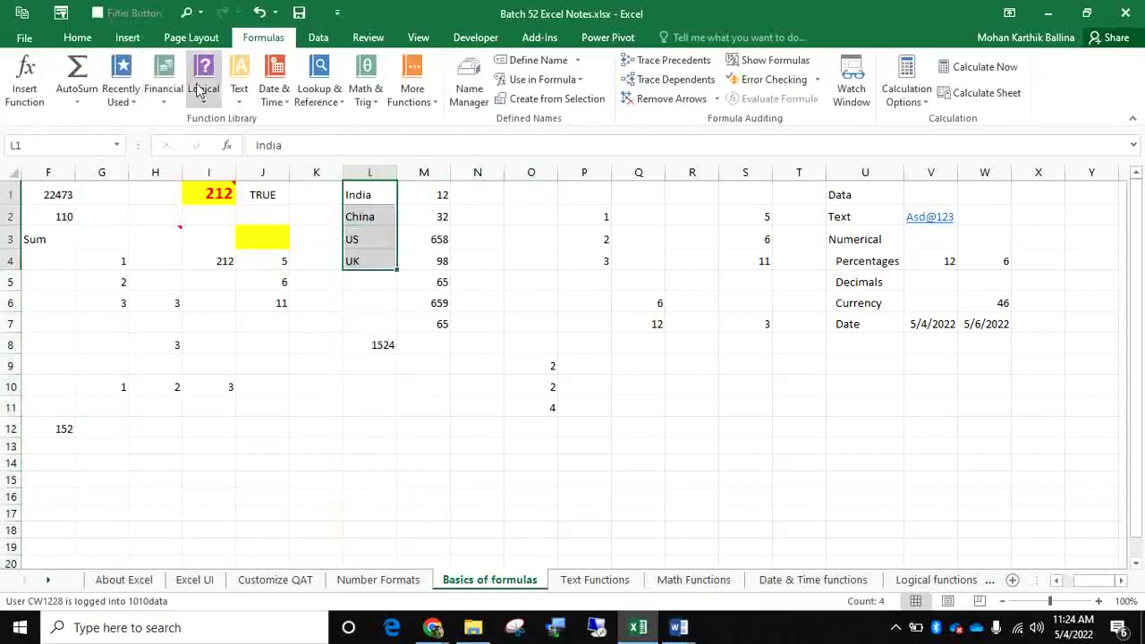
{"action": "left_click", "coordinate": [433, 171]}
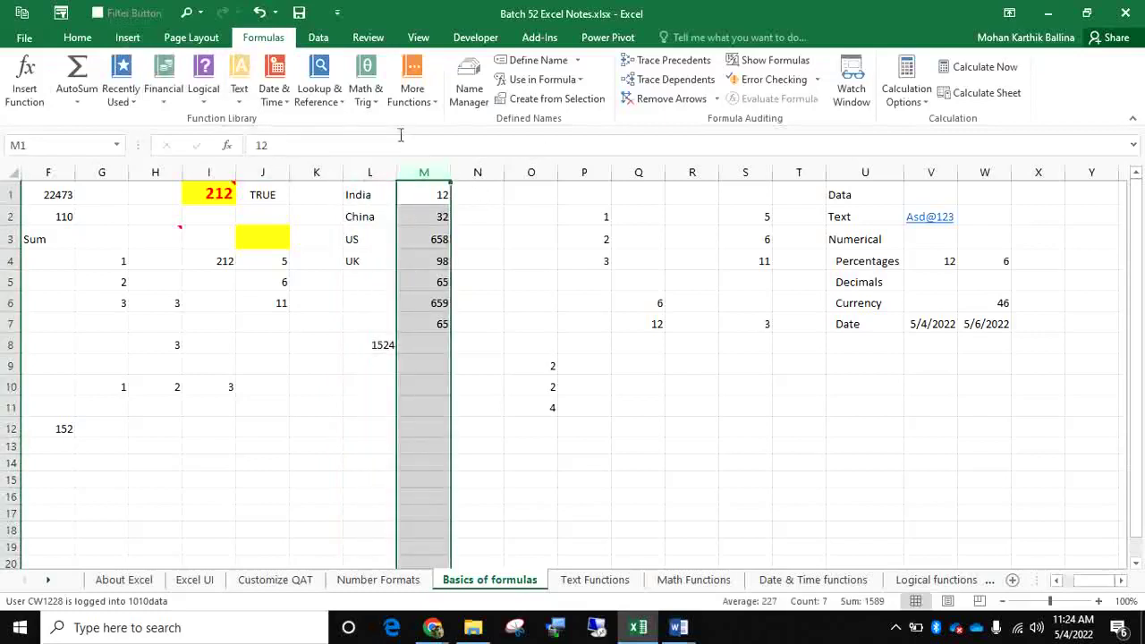
{"action": "left_click", "coordinate": [365, 106]}
{"action": "left_click", "coordinate": [412, 90]}
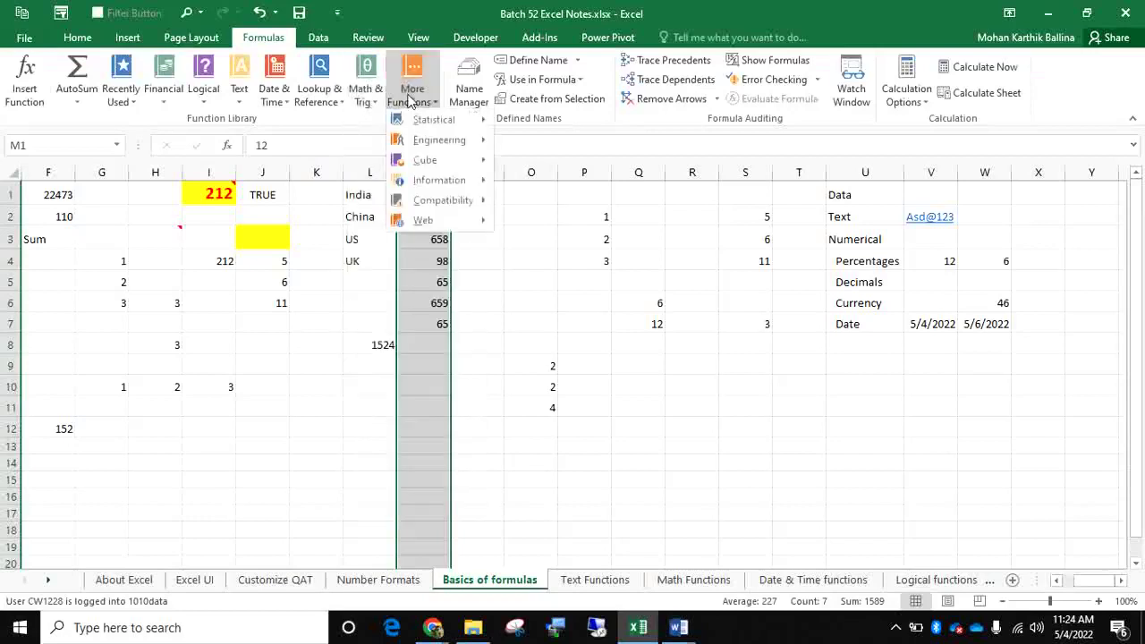
{"action": "mouse_move", "coordinate": [436, 128]}
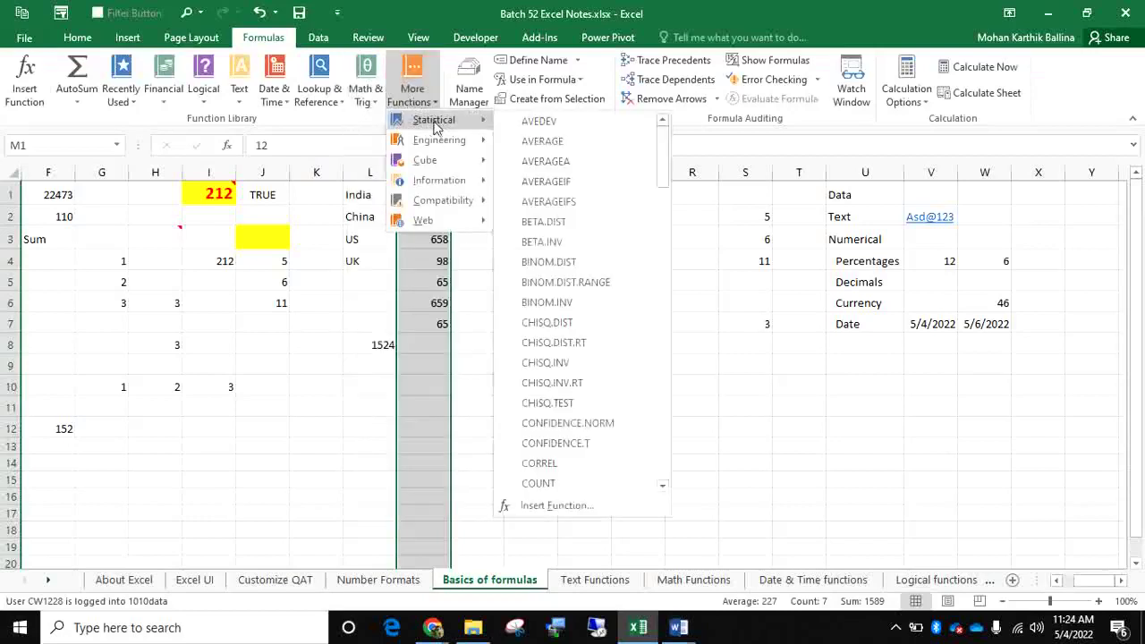
{"action": "left_click", "coordinate": [408, 275]}
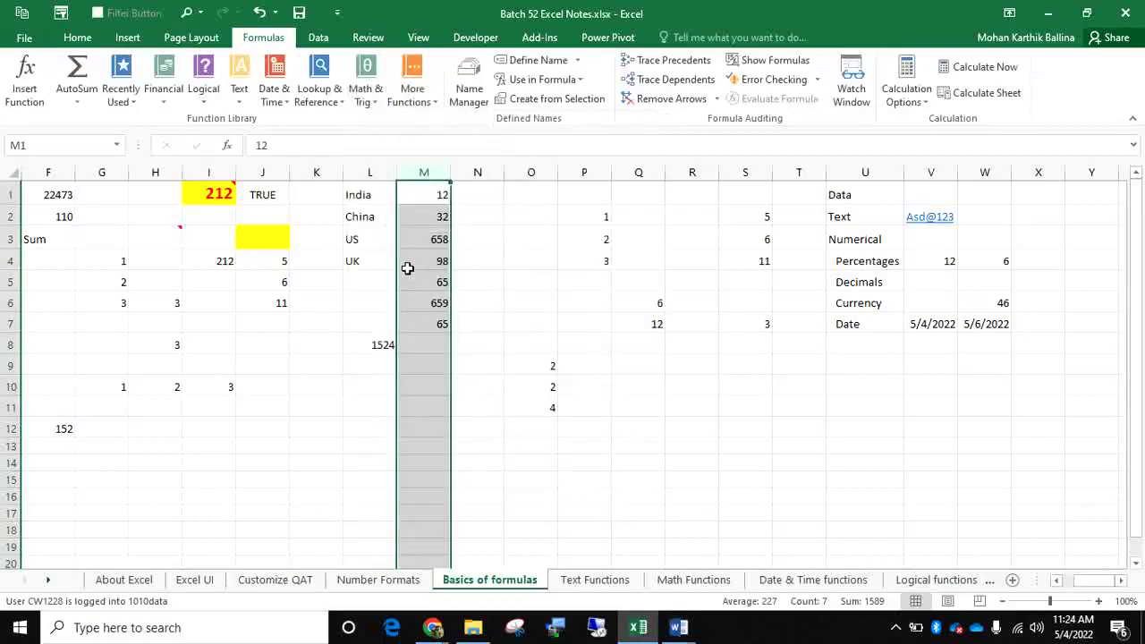
{"action": "left_click", "coordinate": [530, 171]}
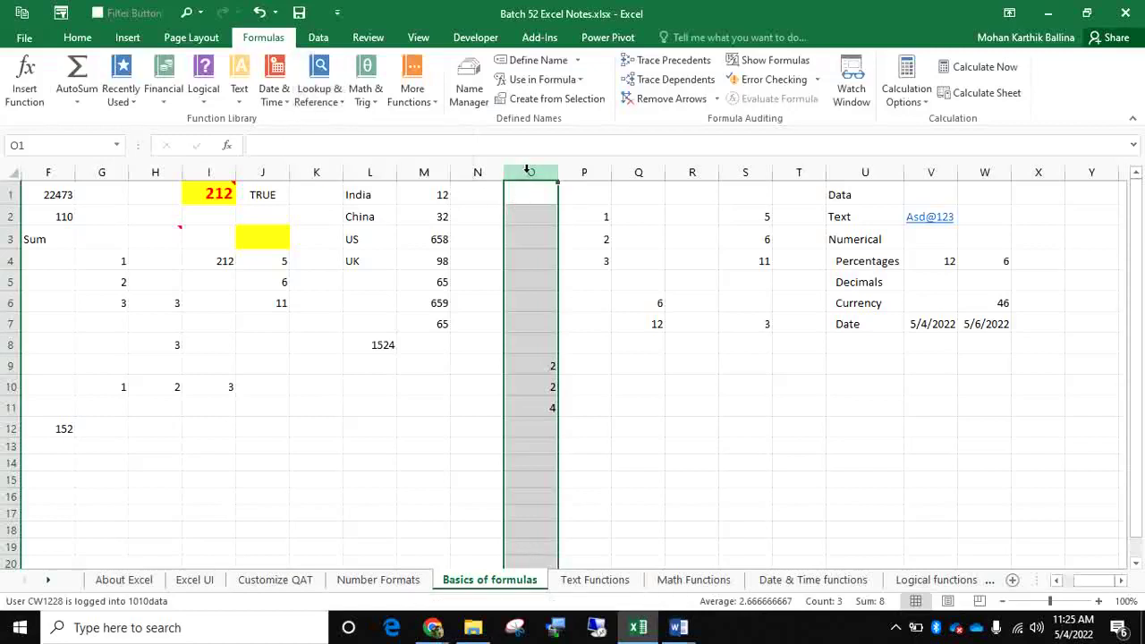
{"action": "left_click_drag", "start_coordinate": [529, 171], "coordinate": [667, 170]}
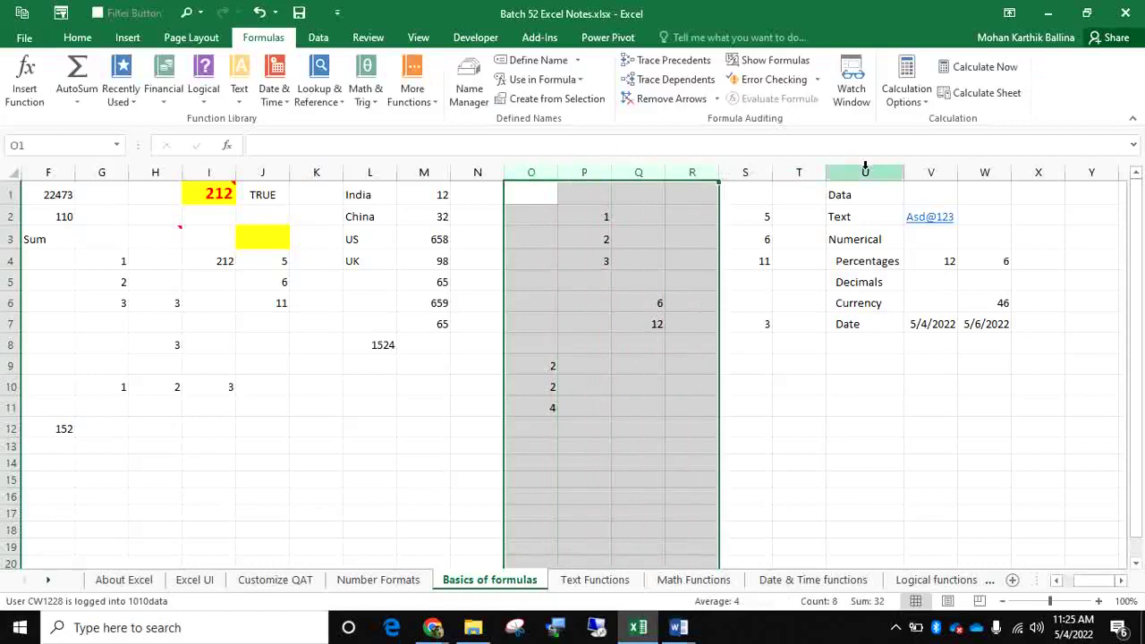
{"action": "left_click_drag", "start_coordinate": [865, 168], "coordinate": [1041, 161]}
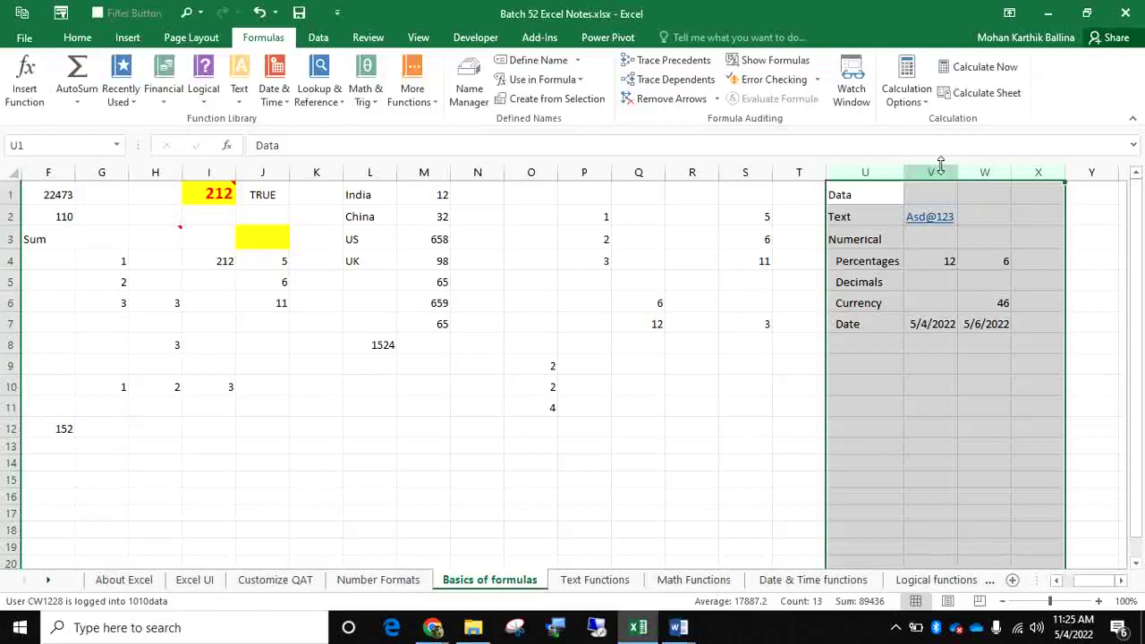
{"action": "left_click", "coordinate": [554, 200]}
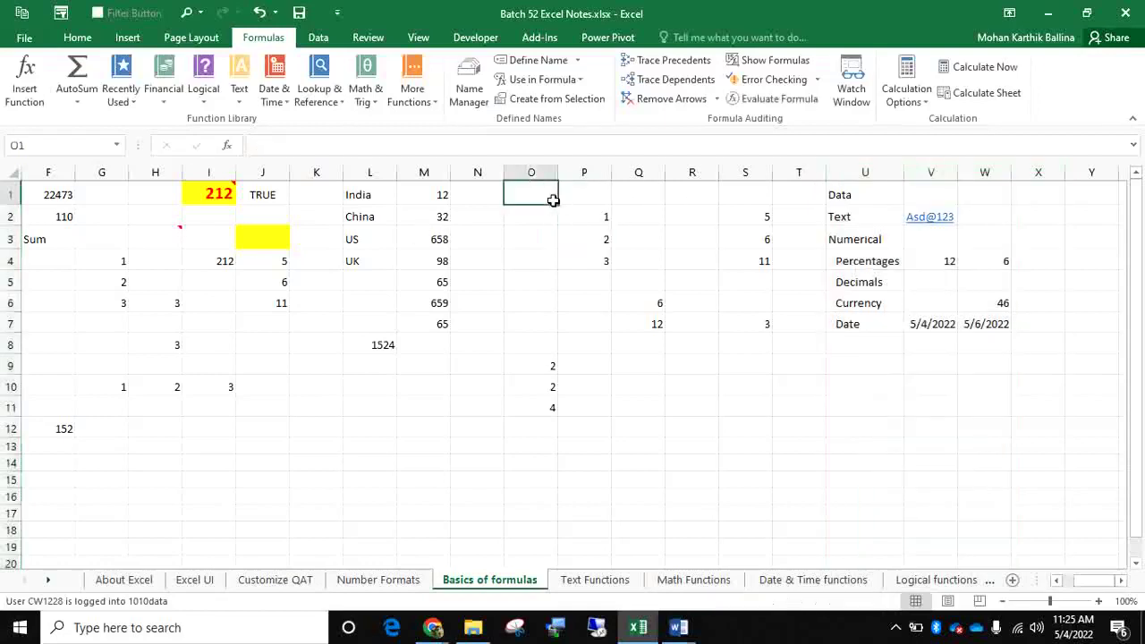
On the Vlookup Example sheet, select the item table A1:D10, then the BRAND column D
{"action": "left_click", "coordinate": [50, 581]}
{"action": "left_click", "coordinate": [50, 581]}
{"action": "left_click", "coordinate": [50, 581]}
{"action": "left_click", "coordinate": [50, 581]}
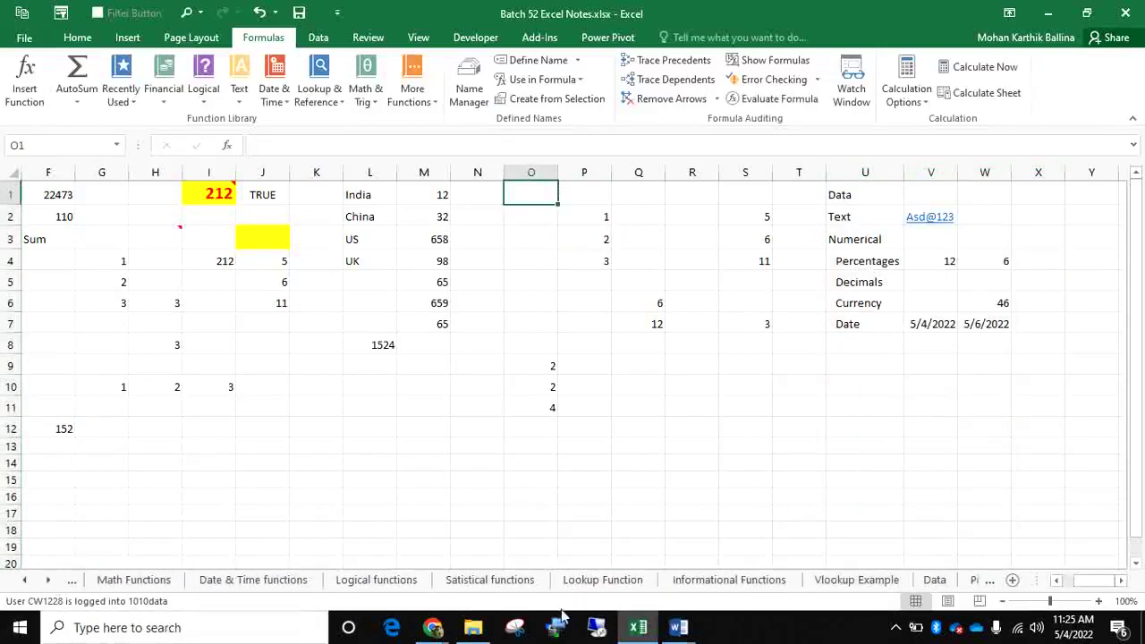
{"action": "left_click", "coordinate": [851, 580]}
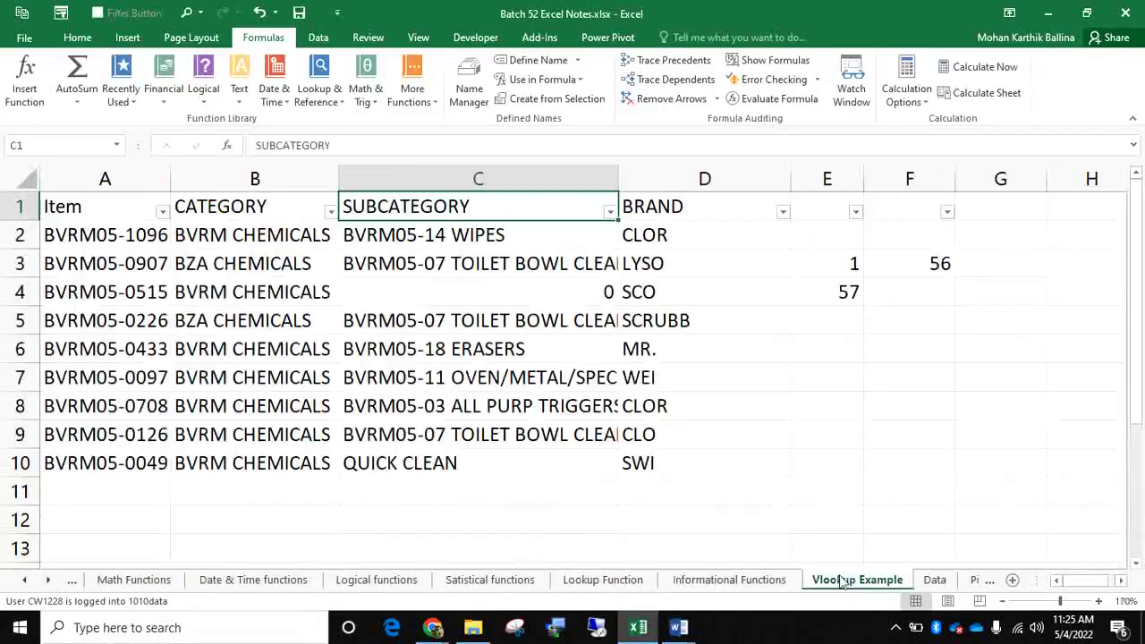
{"action": "left_click_drag", "start_coordinate": [92, 205], "coordinate": [677, 472]}
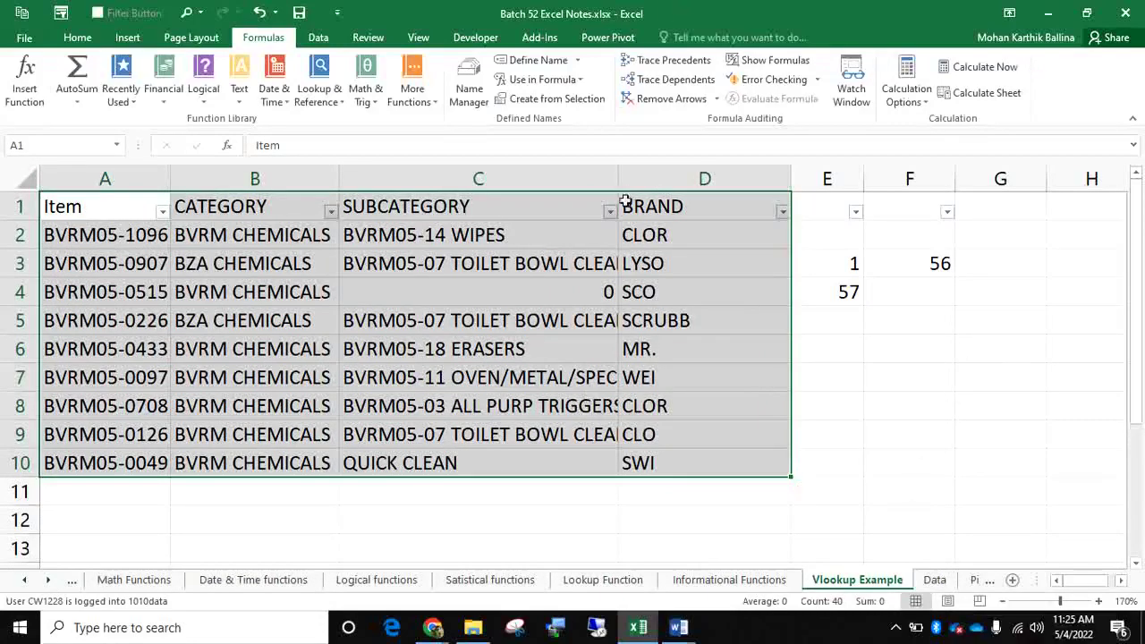
{"action": "left_click", "coordinate": [663, 179]}
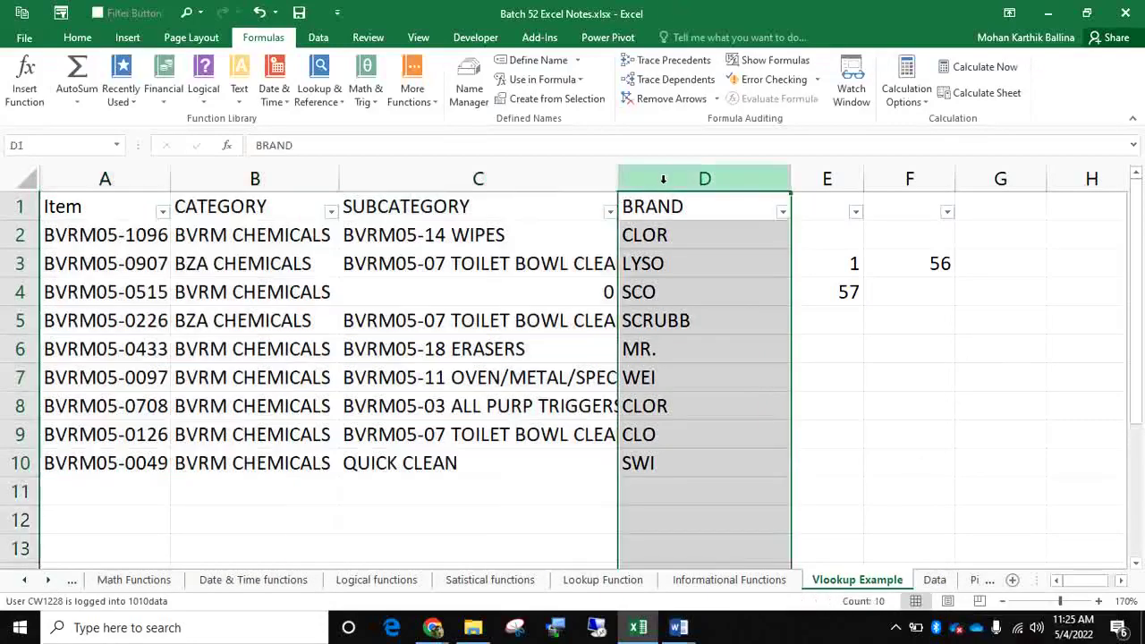
Switch to the Data sheet and select column W
{"action": "left_click", "coordinate": [934, 579]}
{"action": "left_click", "coordinate": [590, 173]}
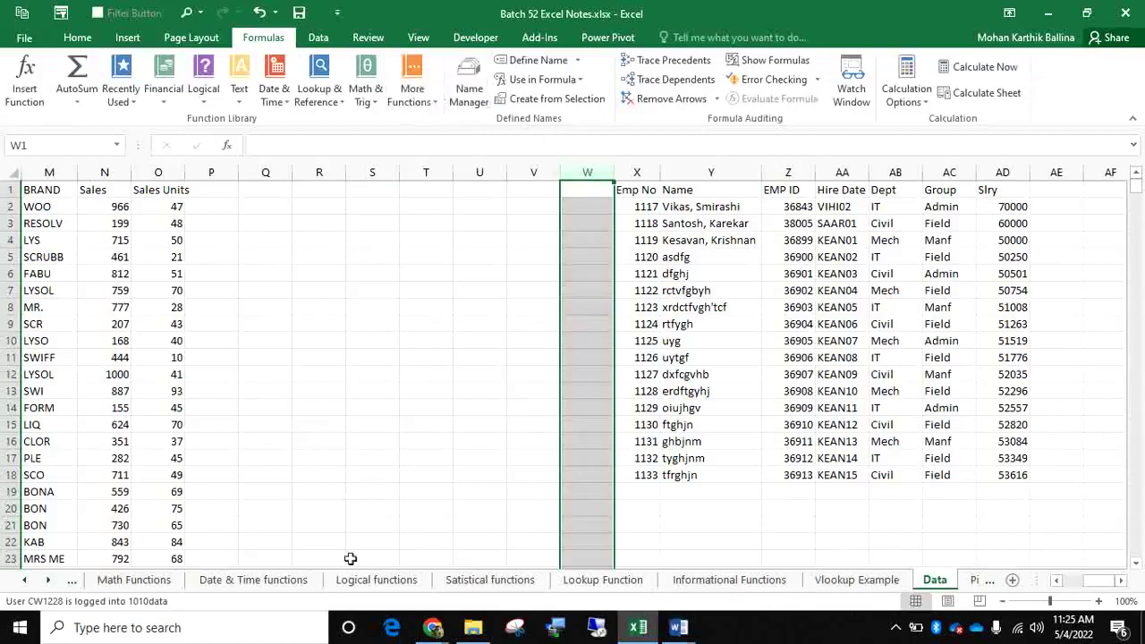
{"action": "left_click", "coordinate": [25, 580]}
{"action": "left_click", "coordinate": [25, 579]}
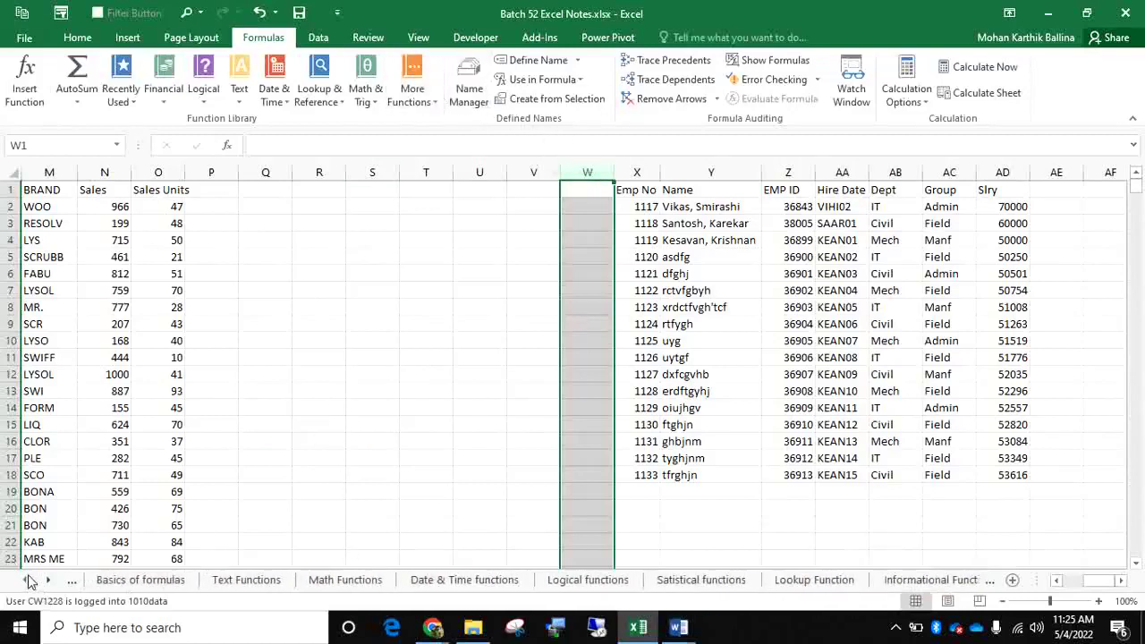
On the Text Functions sheet, browse the Compatibility and Information categories under More Functions
{"action": "left_click", "coordinate": [224, 580]}
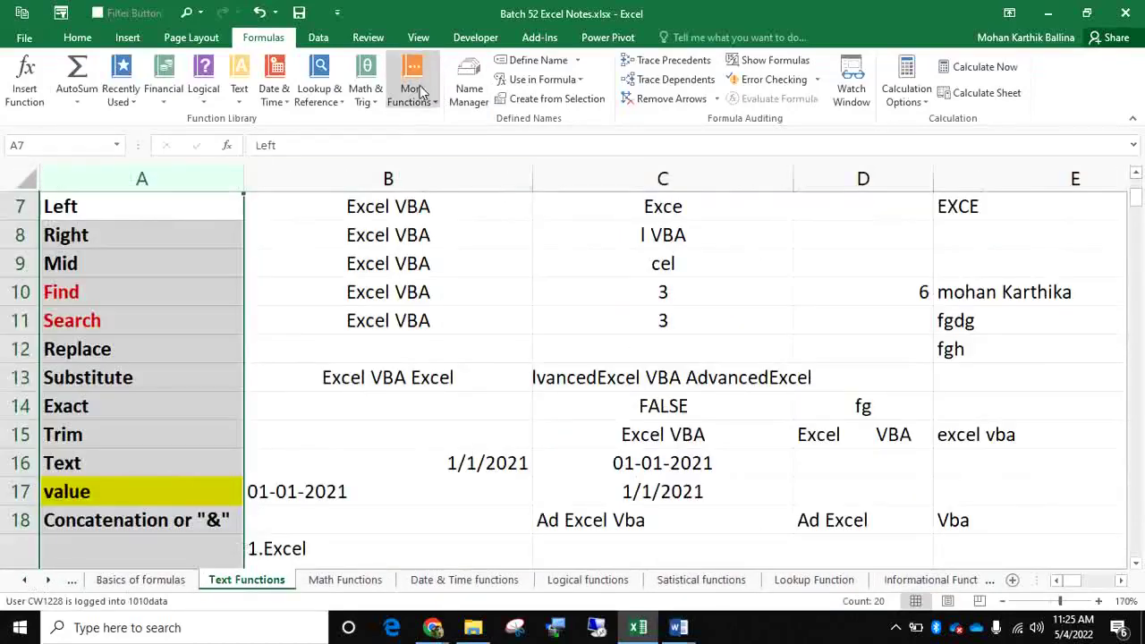
{"action": "left_click", "coordinate": [416, 103]}
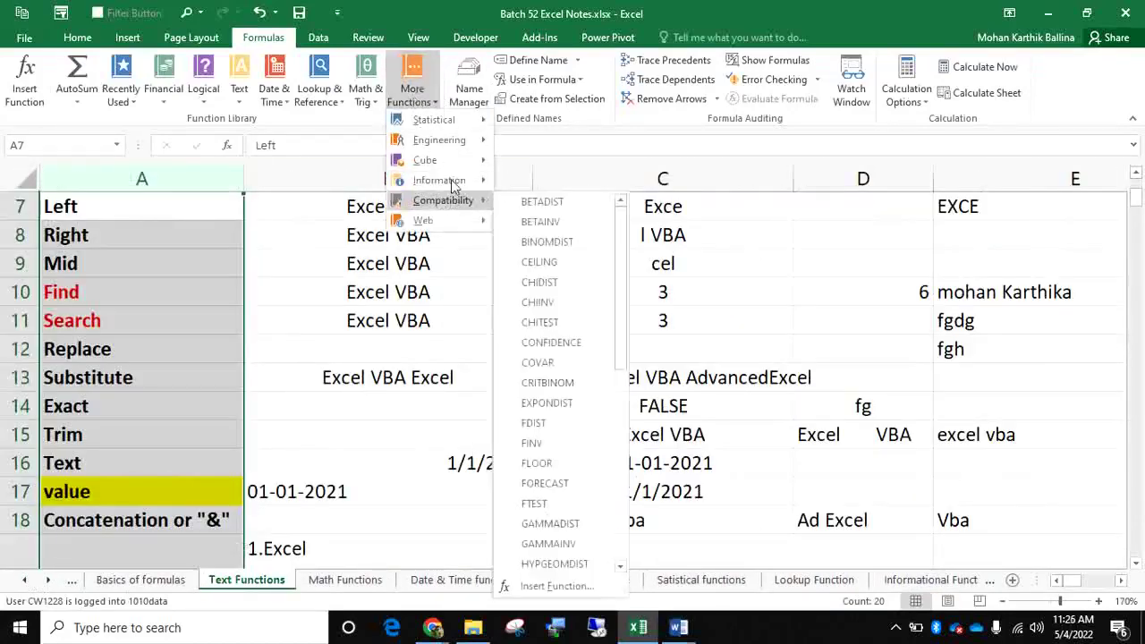
{"action": "mouse_move", "coordinate": [453, 182]}
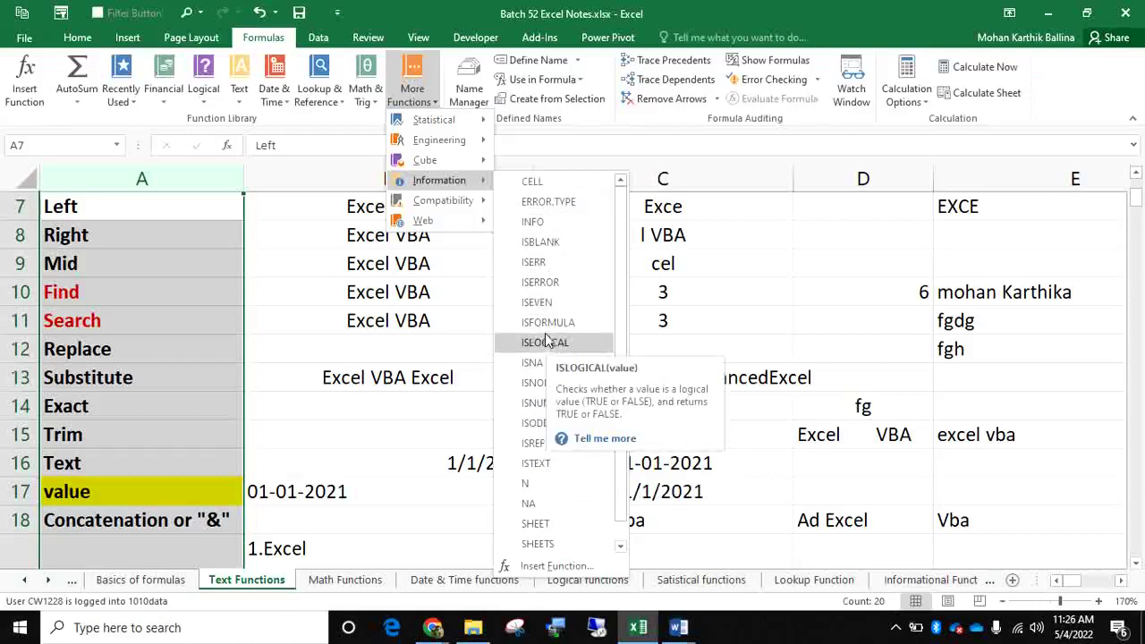
{"action": "left_click", "coordinate": [391, 301]}
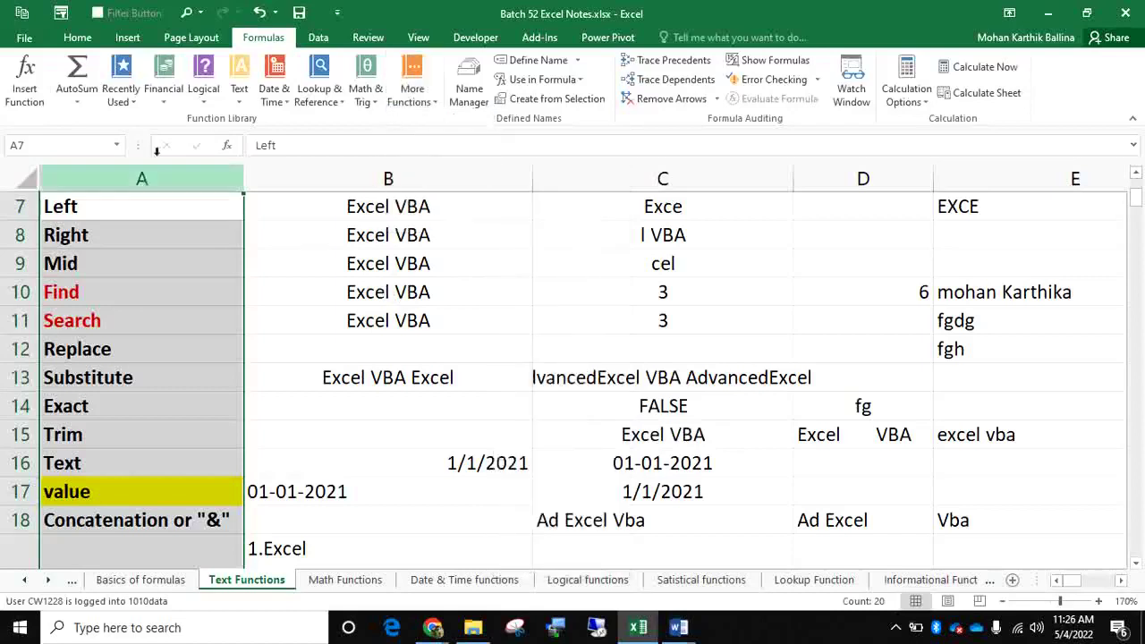
Look through the Financial functions list and close it without inserting anything
{"action": "left_click", "coordinate": [172, 103]}
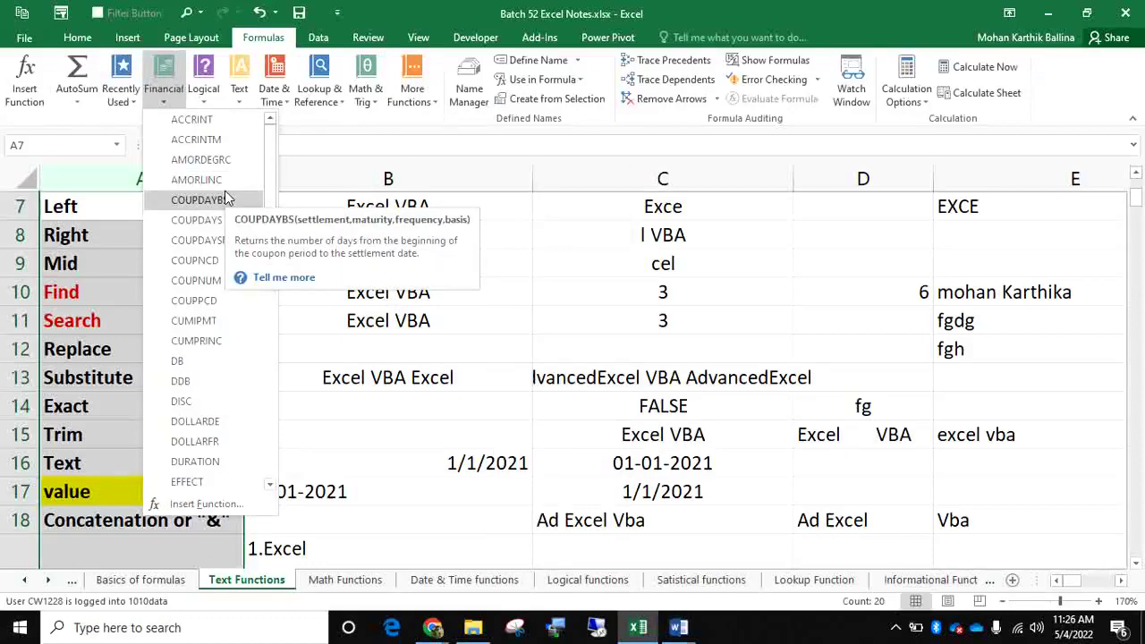
{"action": "scroll", "coordinate": [225, 190], "scroll_direction": "down", "scroll_amount": 4}
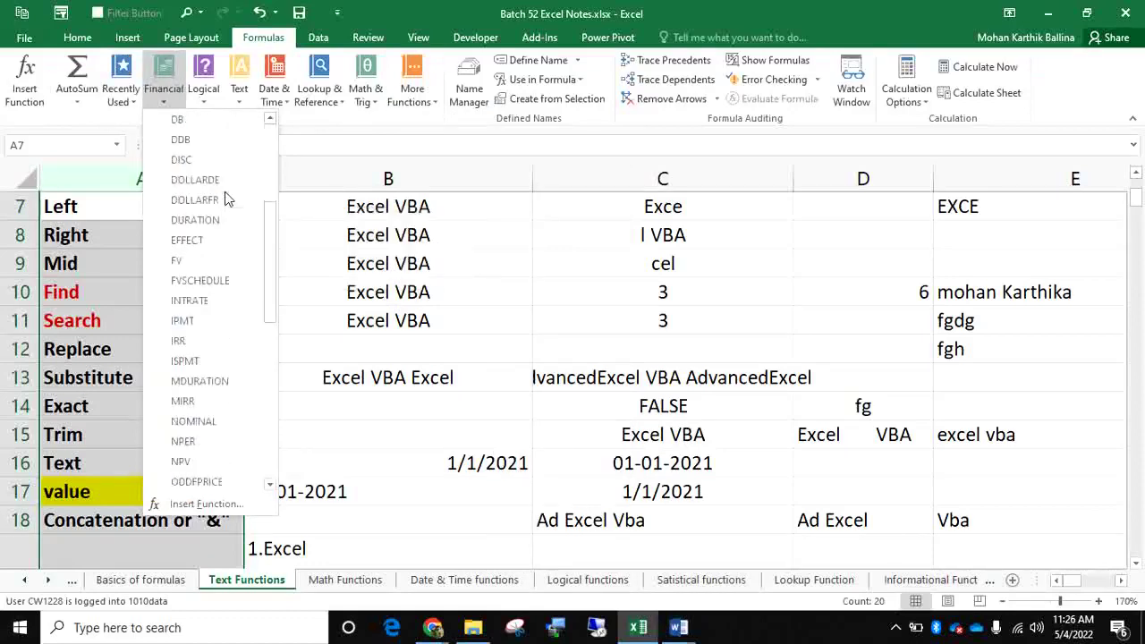
{"action": "scroll", "coordinate": [227, 374], "scroll_direction": "down", "scroll_amount": 5}
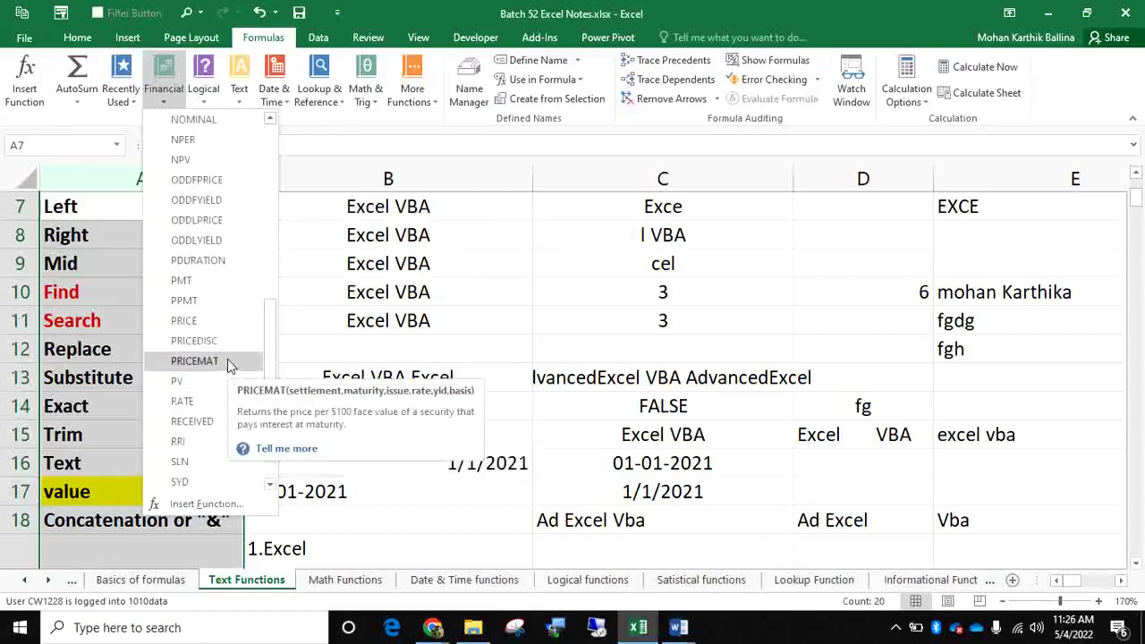
{"action": "left_click", "coordinate": [443, 261]}
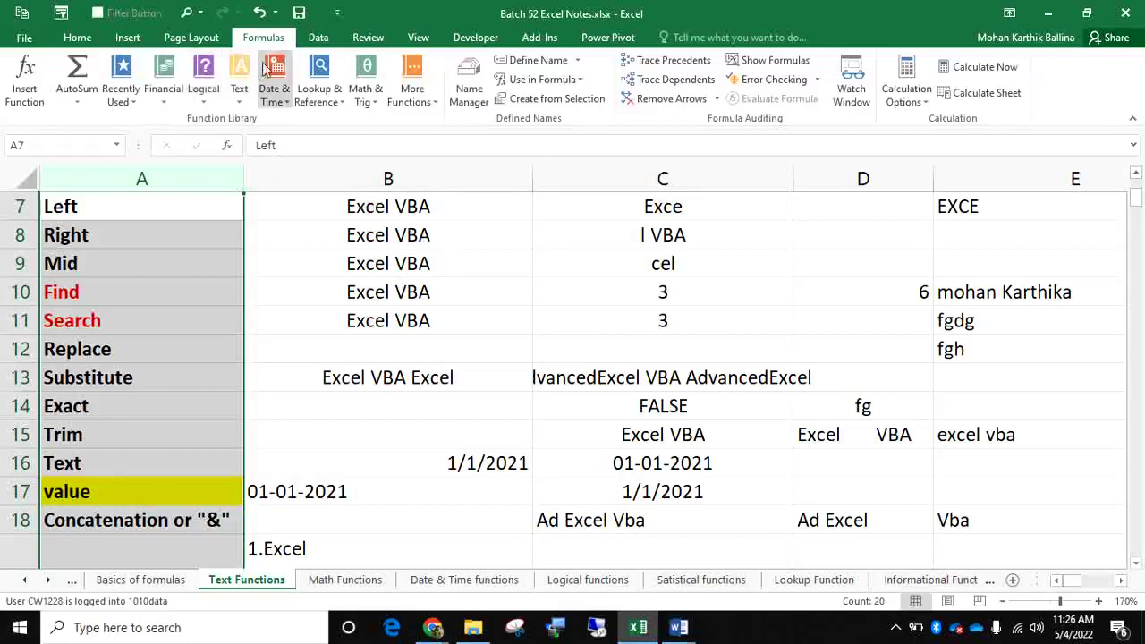
Browse the Engineering and Compatibility function categories, then return to the Basics of formulas sheet
{"action": "left_click", "coordinate": [412, 91]}
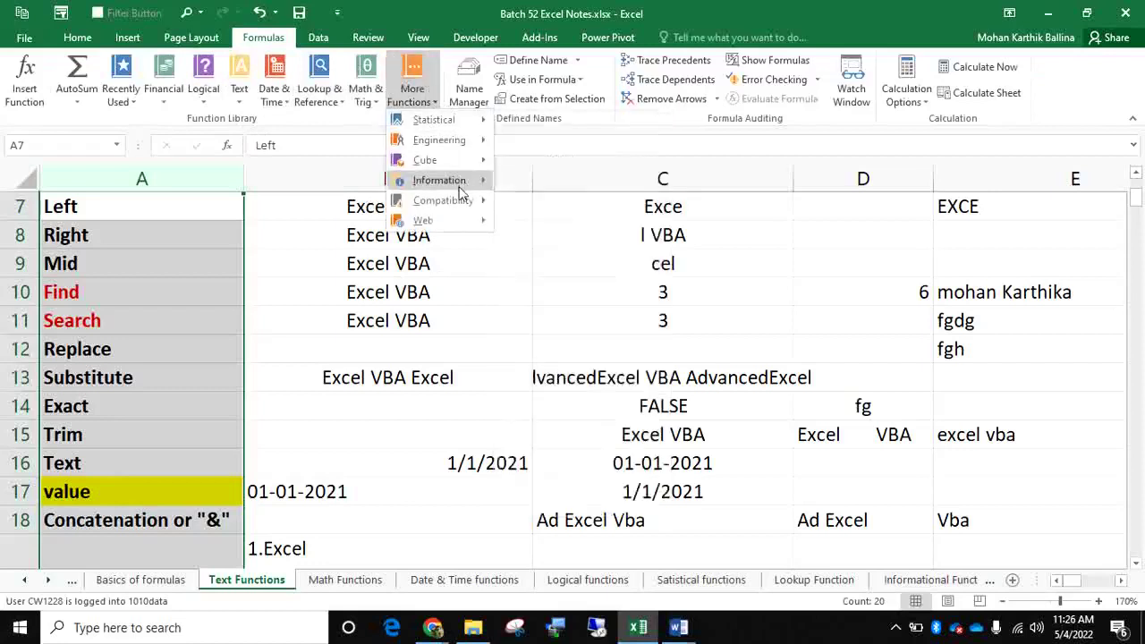
{"action": "mouse_move", "coordinate": [451, 149]}
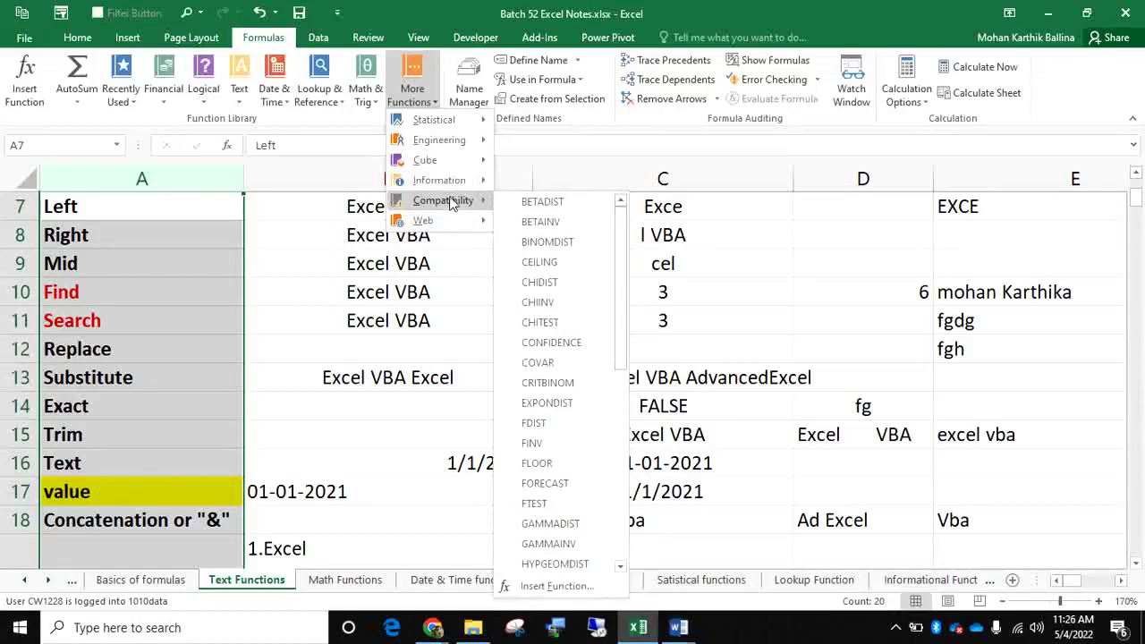
{"action": "left_click", "coordinate": [349, 314]}
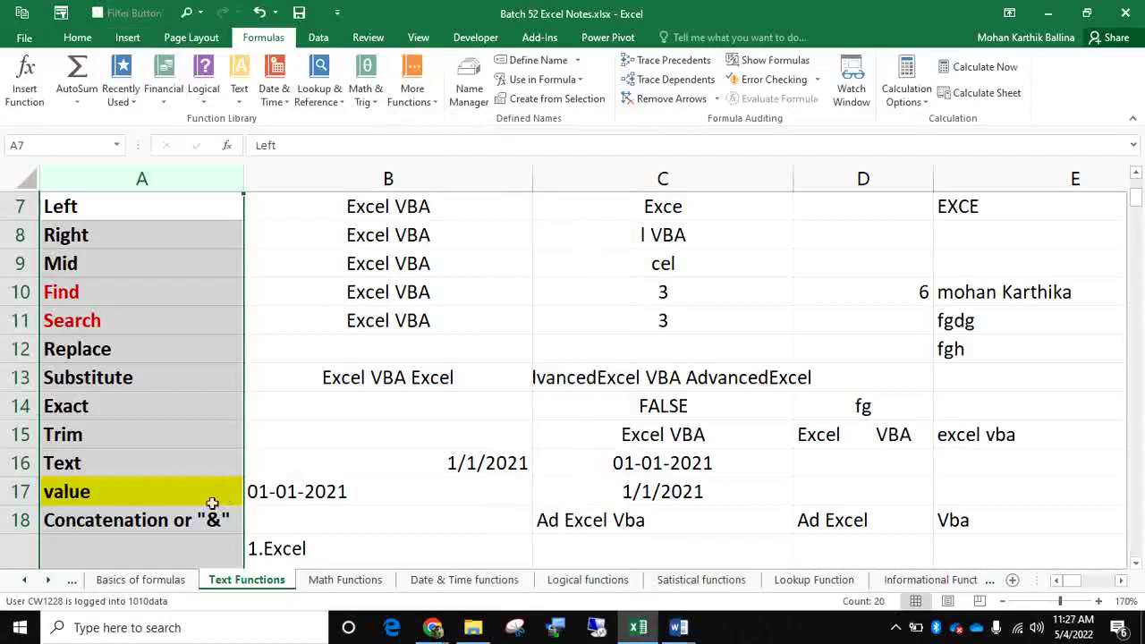
{"action": "left_click", "coordinate": [142, 579]}
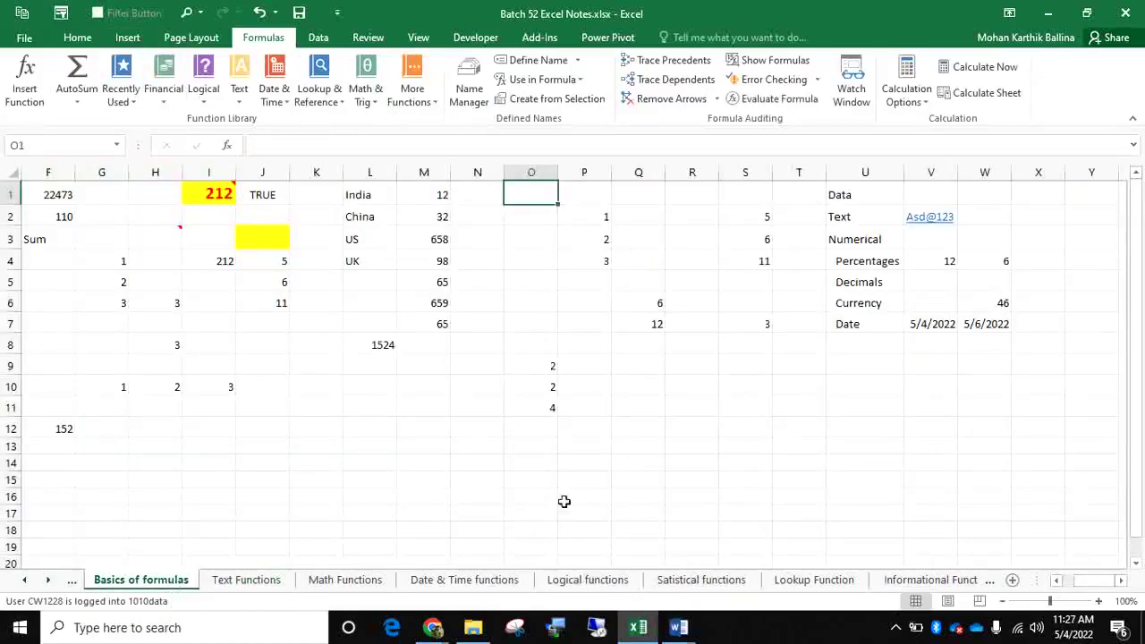
{"action": "left_click", "coordinate": [900, 625]}
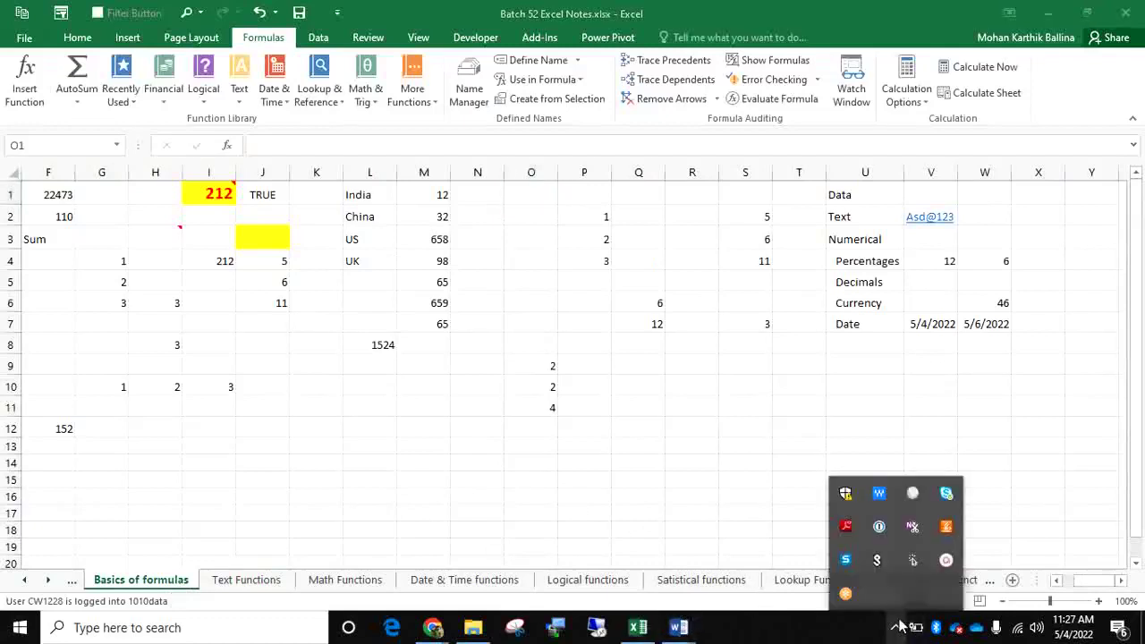